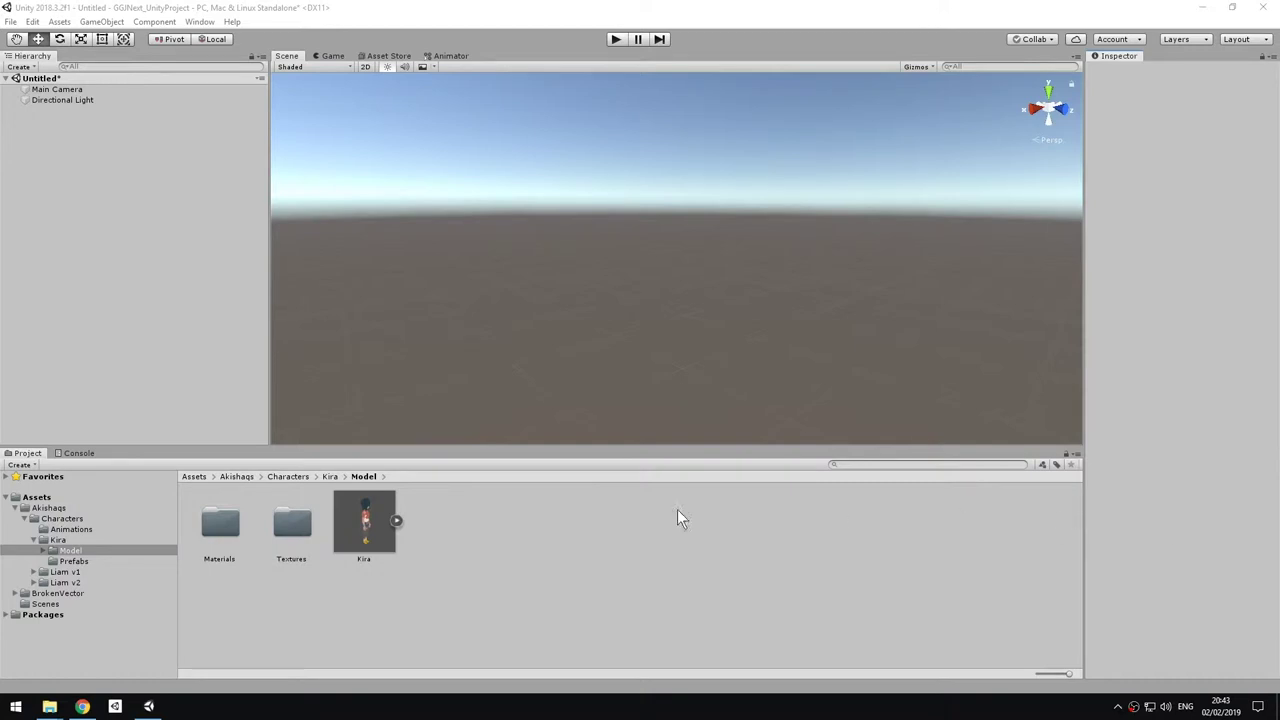
Step: Select the Kira model, widen the Inspector, and review its Humanoid rig and animation import settings
click(369, 528)
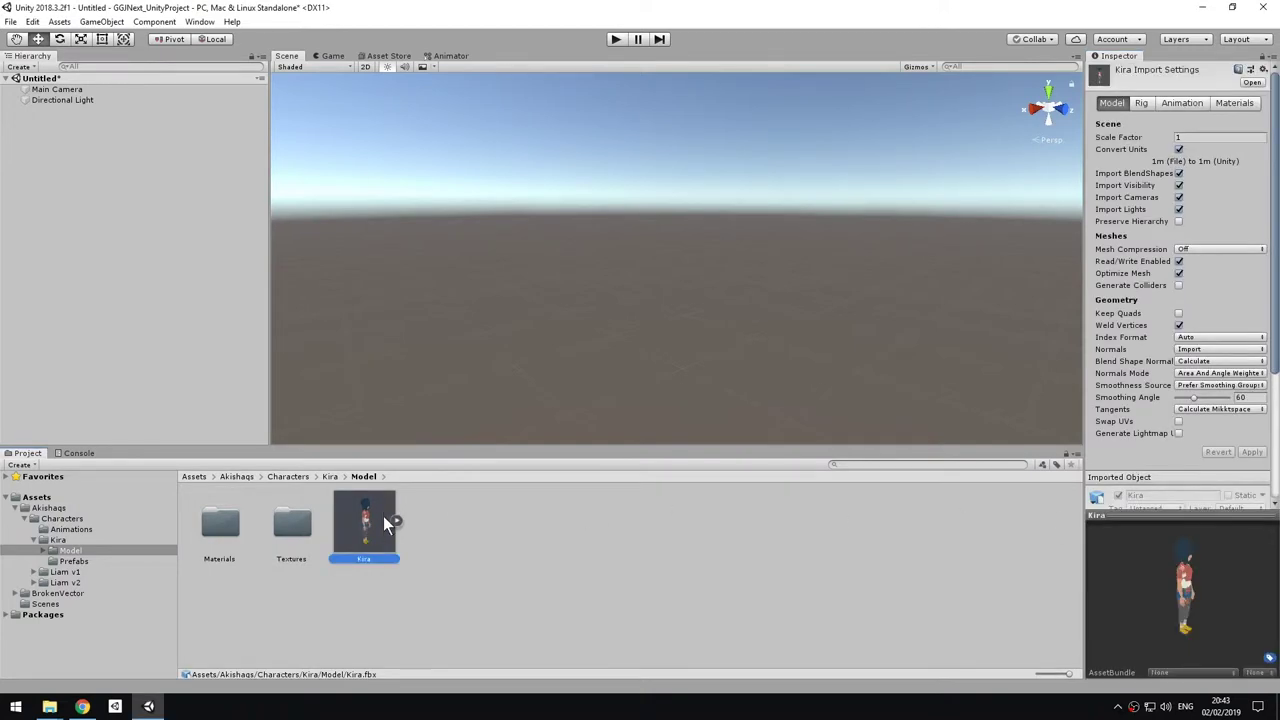
drag(1084, 330, 990, 326)
click(1103, 104)
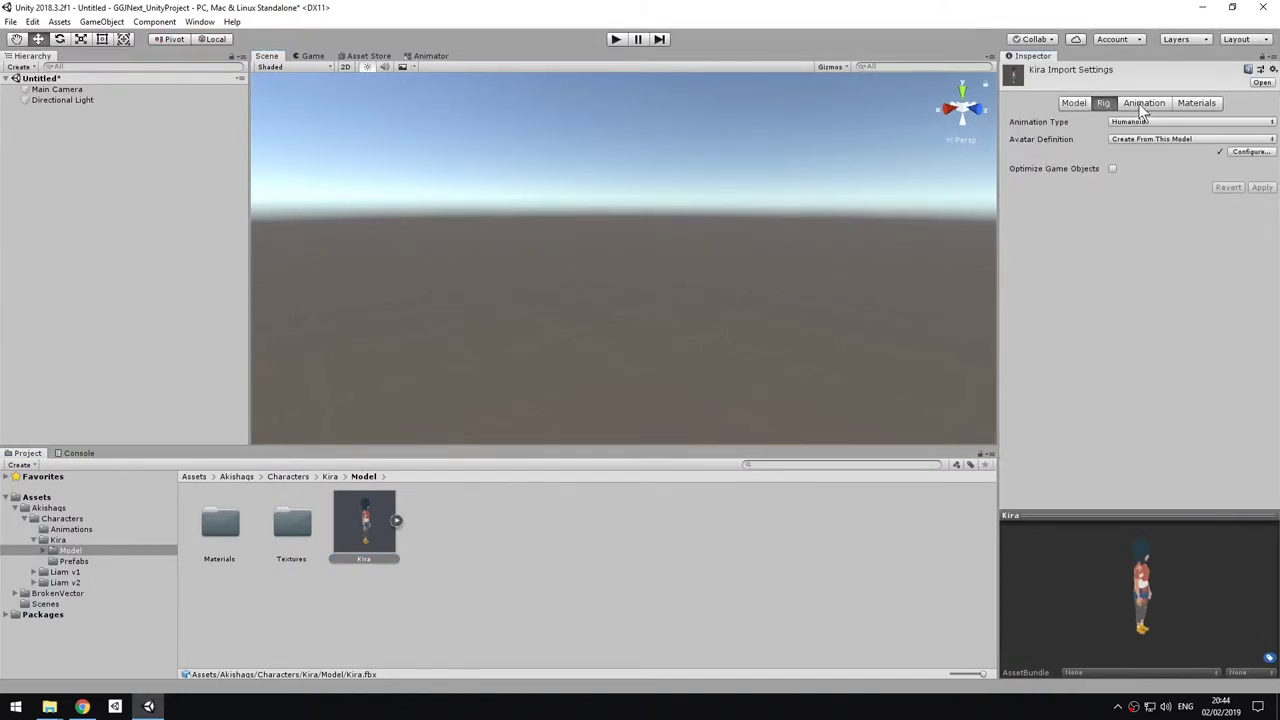
click(1142, 104)
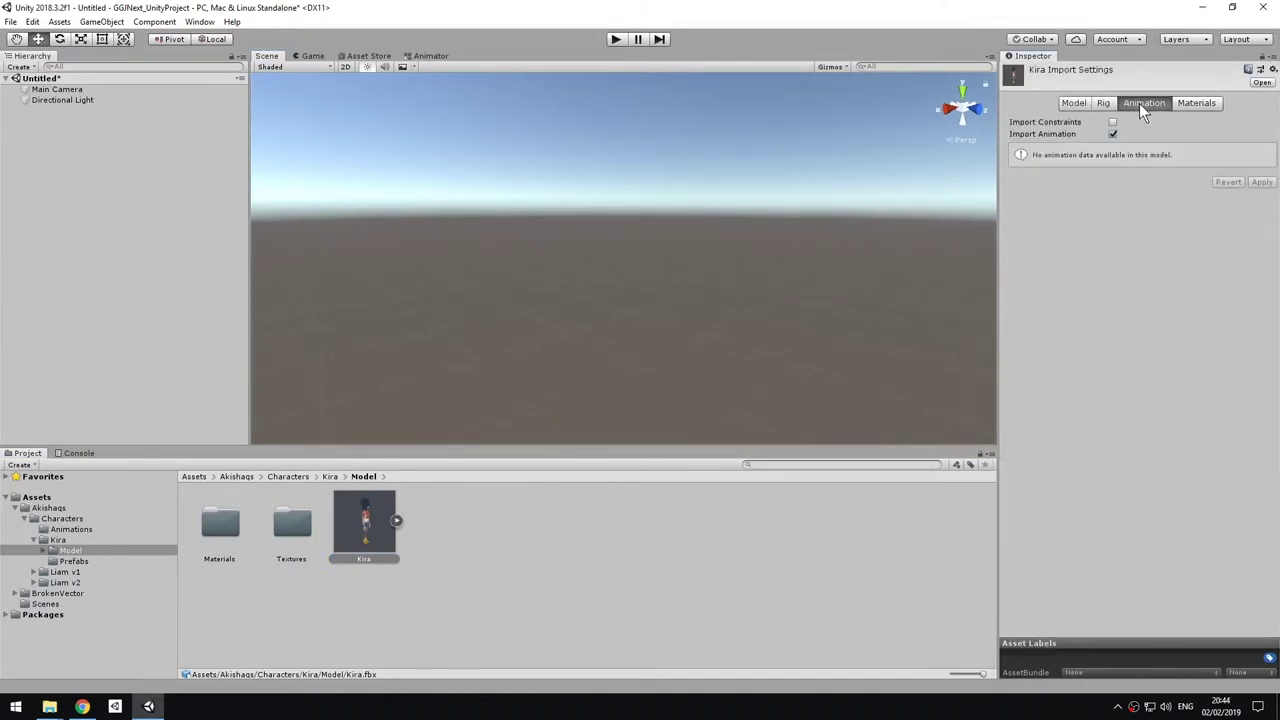
click(1057, 137)
click(1103, 103)
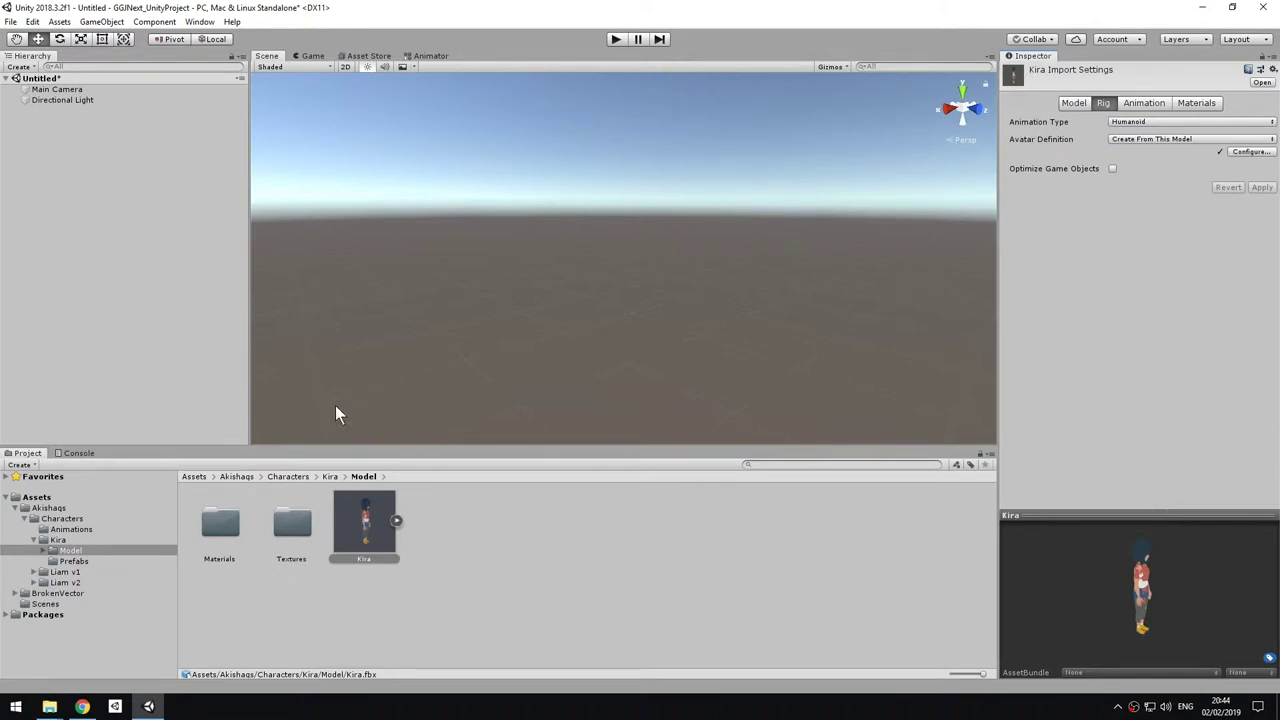
Step: In the Animations folder, expand the HumanoidIdle file and select its HumanoidIdle clip
click(62, 529)
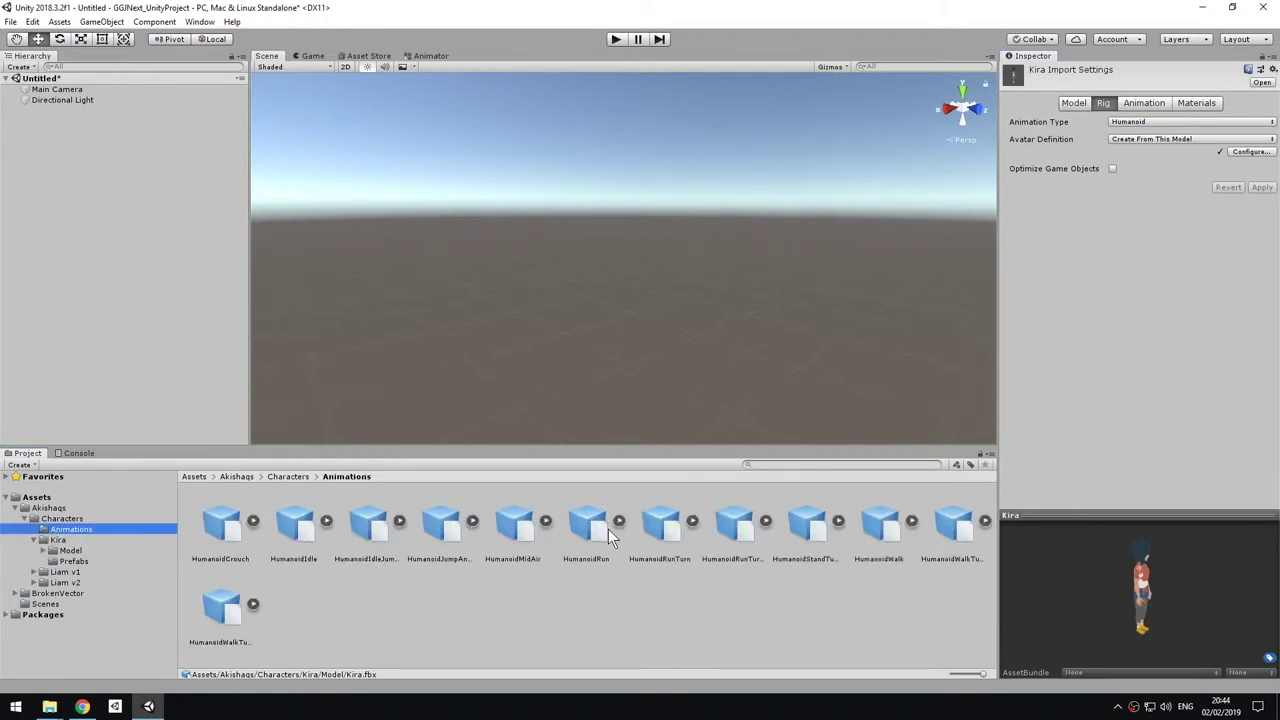
click(296, 528)
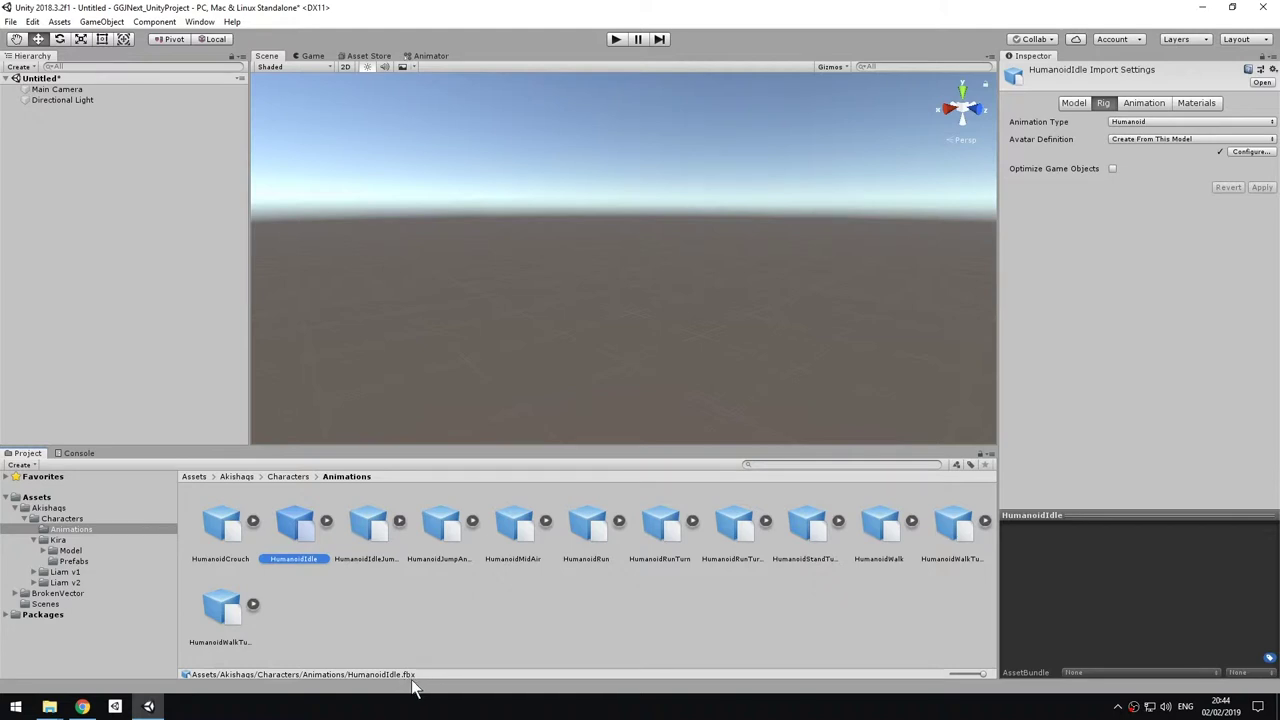
click(327, 521)
click(368, 527)
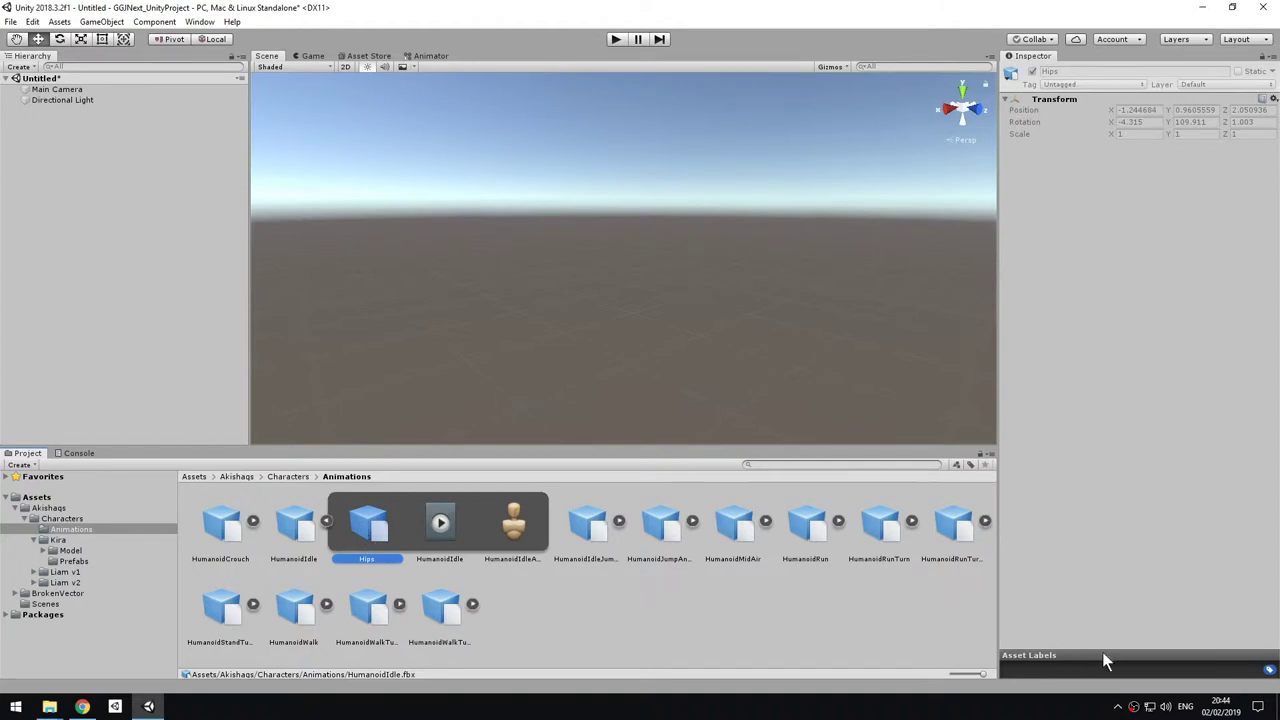
click(443, 525)
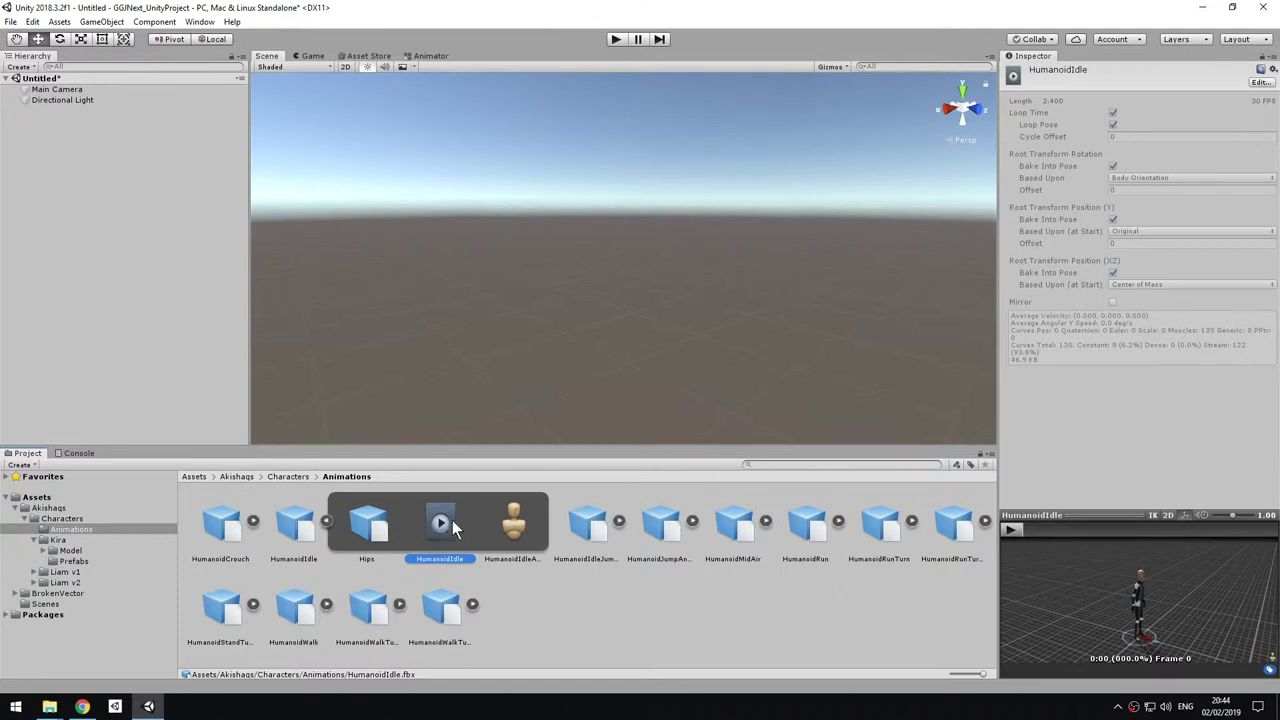
Step: Enlarge the HumanoidIdle preview, play and pause it, then scrub back to frame 27
click(327, 521)
click(327, 521)
click(327, 521)
click(327, 521)
drag(1121, 520, 1110, 364)
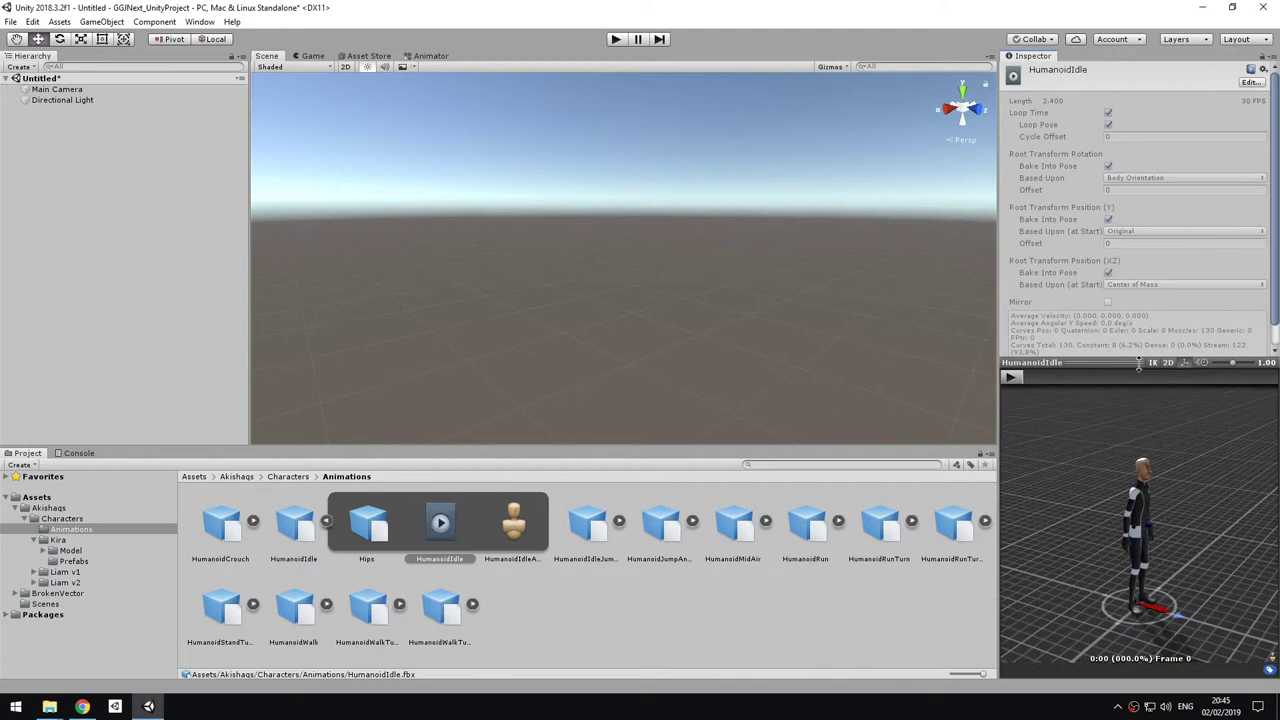
click(1010, 377)
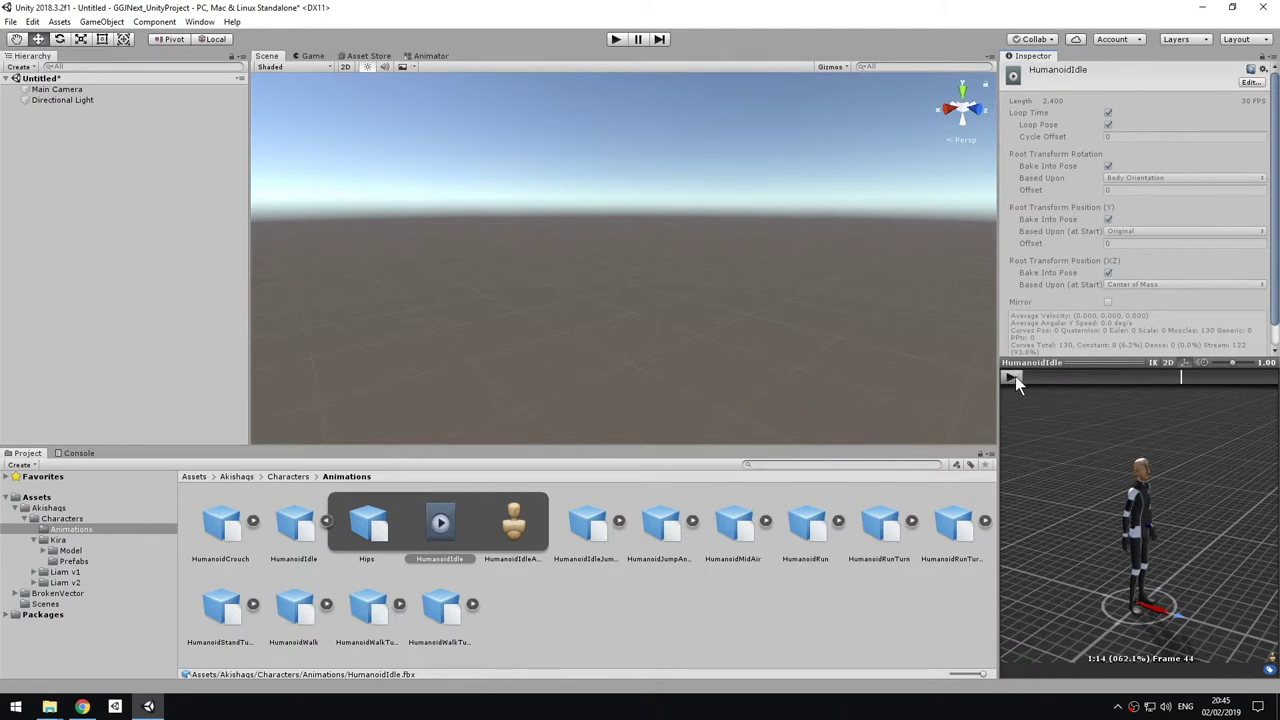
click(1012, 377)
drag(1178, 377, 1121, 377)
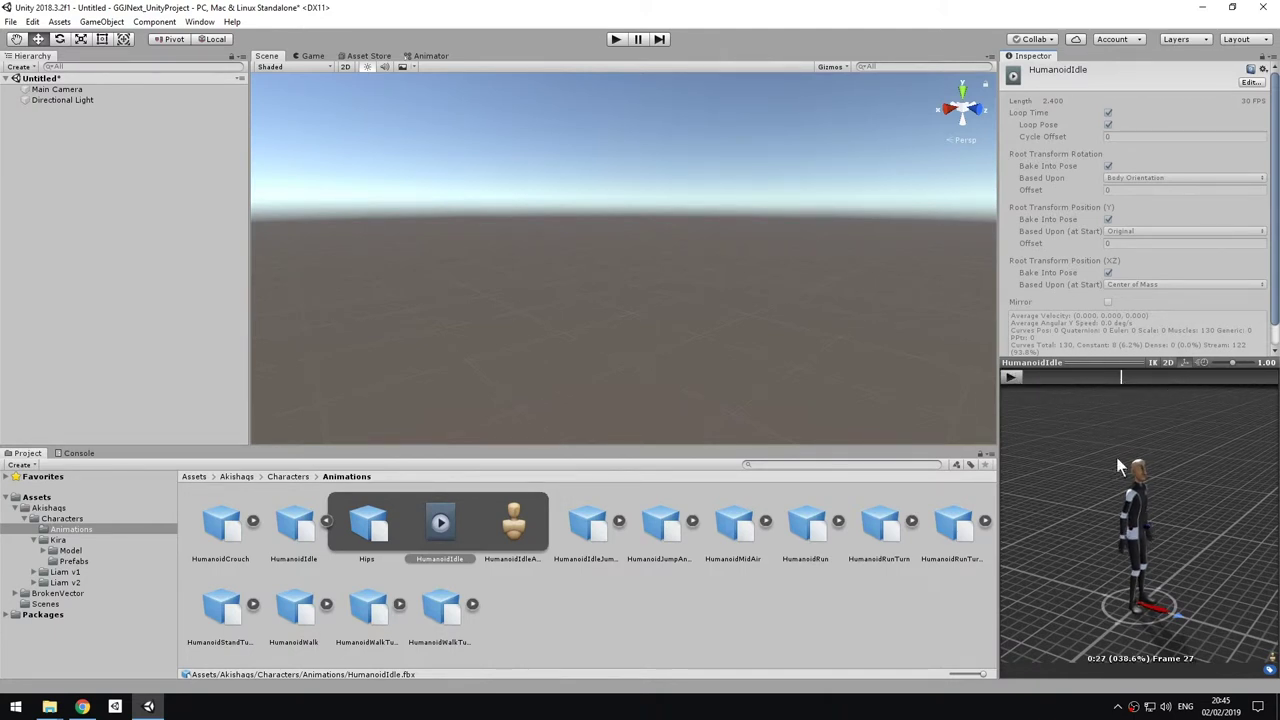
Step: Review HumanoidIdle's Animation tab: one clip spanning frames 445–517 with Loop Time and Loop Pose on
click(294, 522)
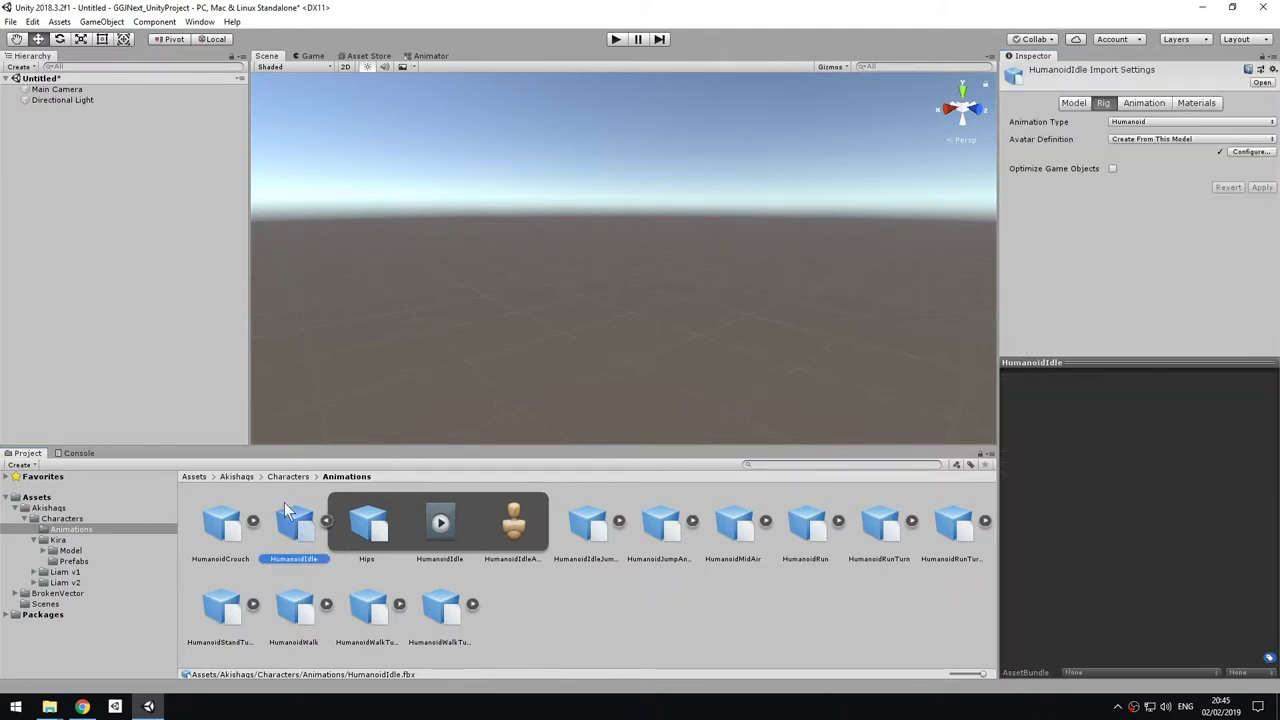
click(1150, 102)
drag(1134, 364, 1130, 582)
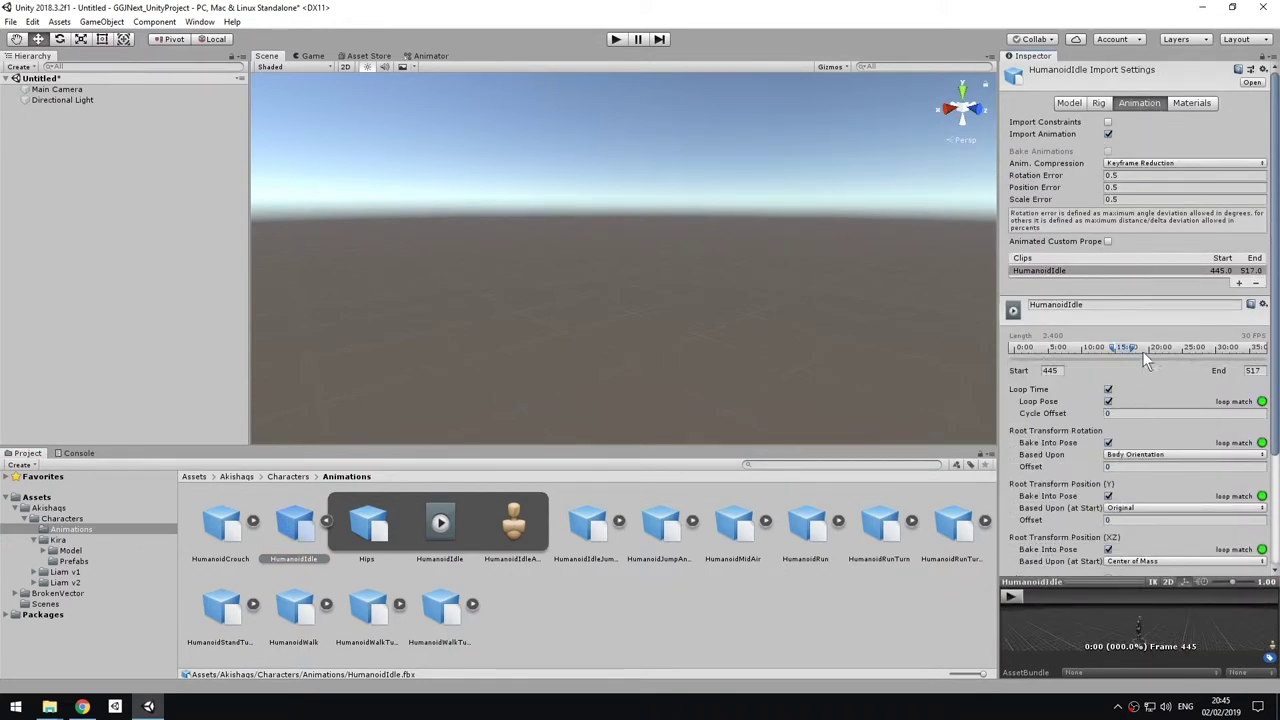
click(1104, 271)
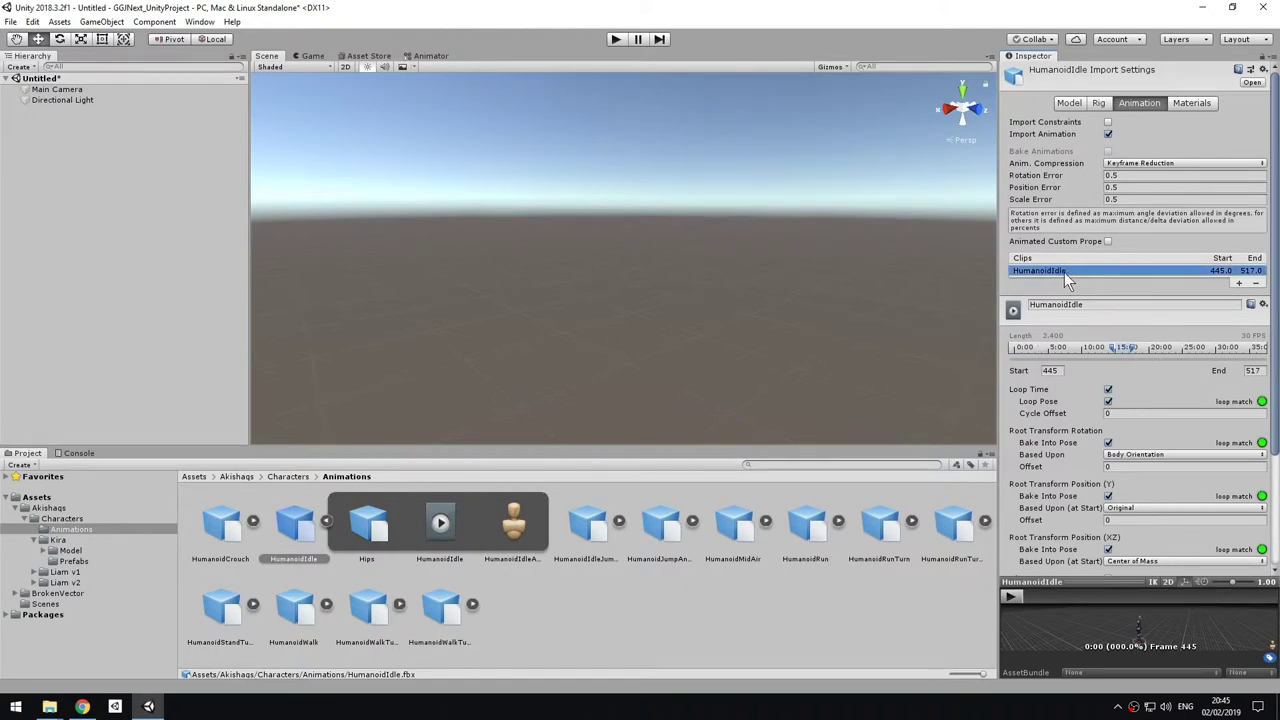
scroll(1080, 295, down, 5)
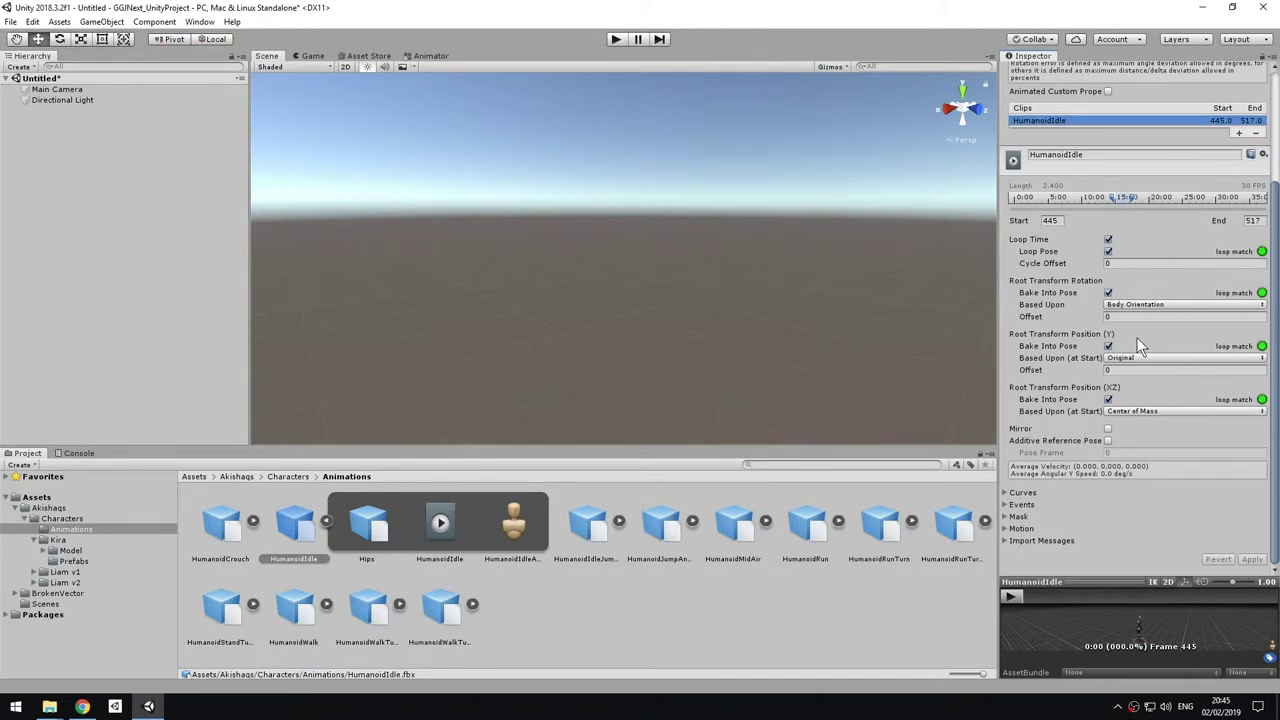
click(1090, 581)
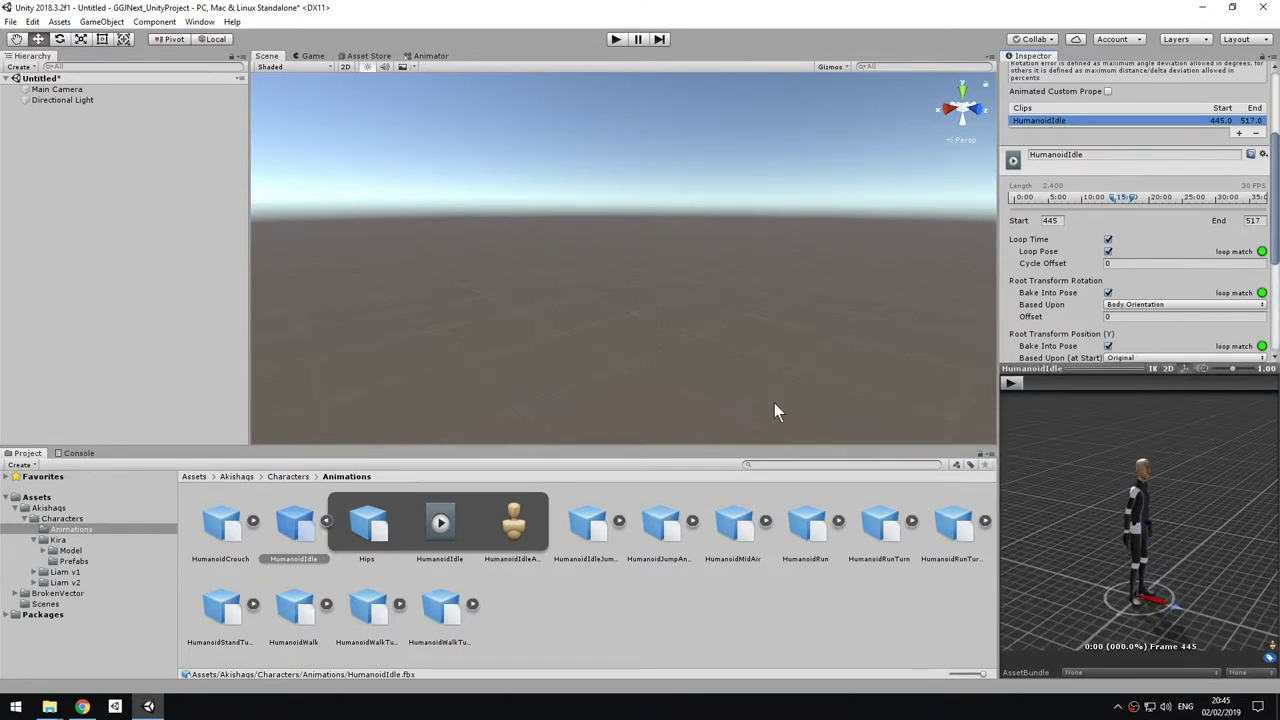
Step: Place the Kira_B prefab from Kira > Prefabs into the scene at 0, 0, 0
click(82, 541)
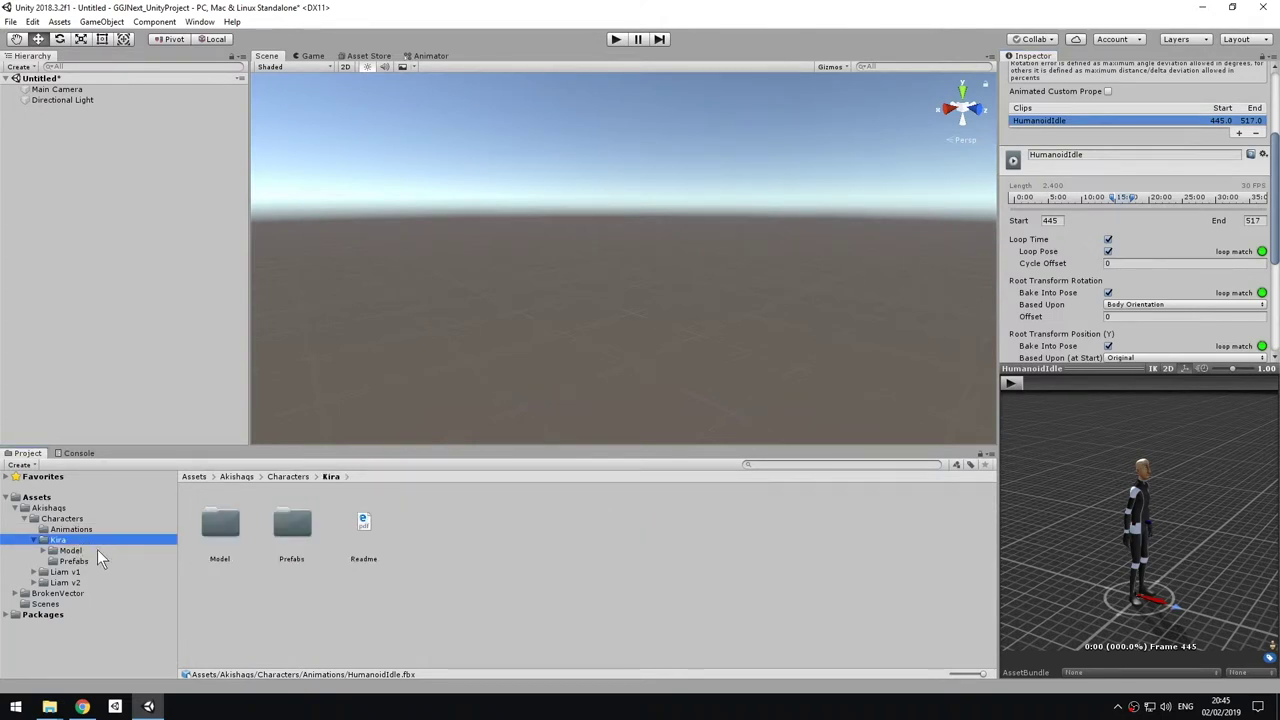
click(97, 549)
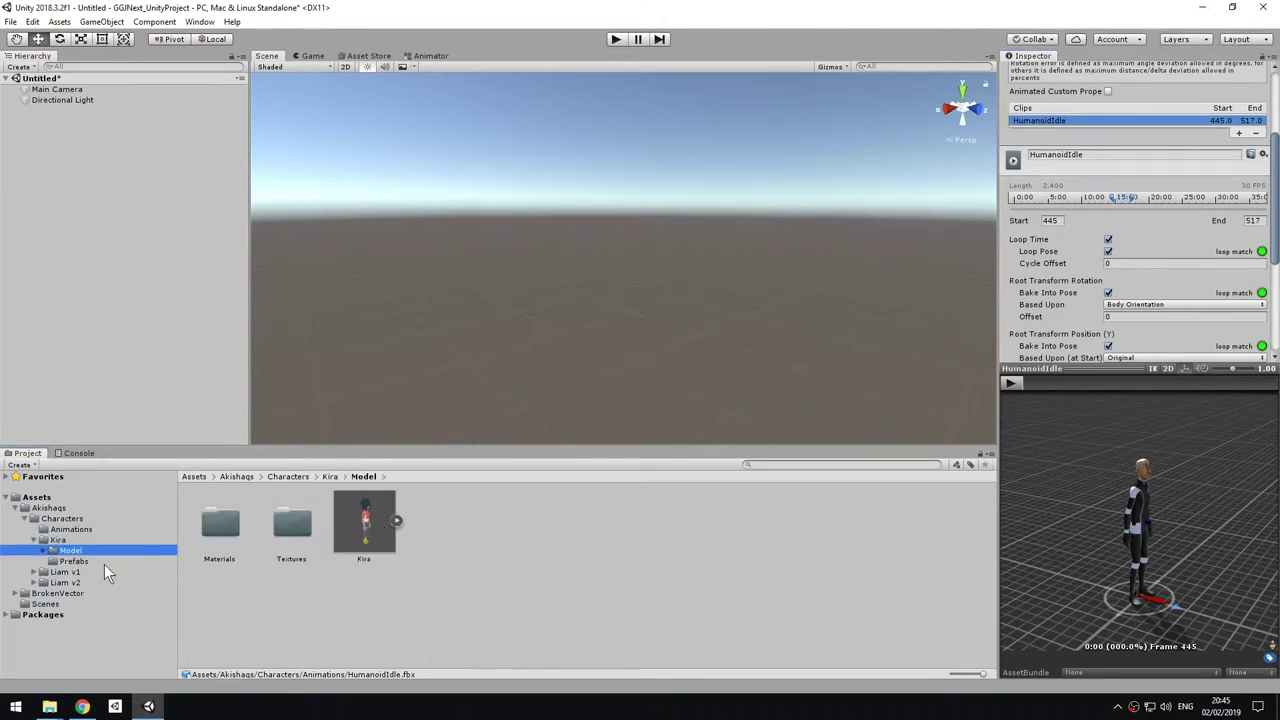
click(99, 562)
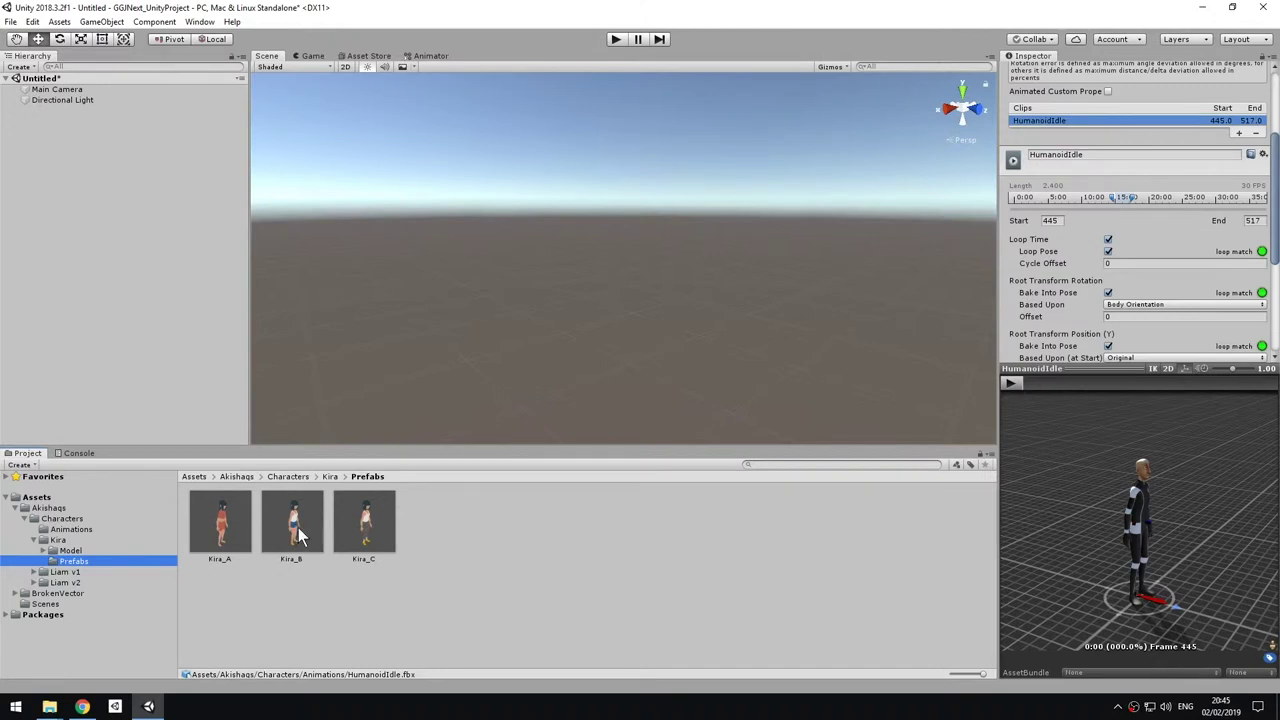
drag(314, 523, 101, 190)
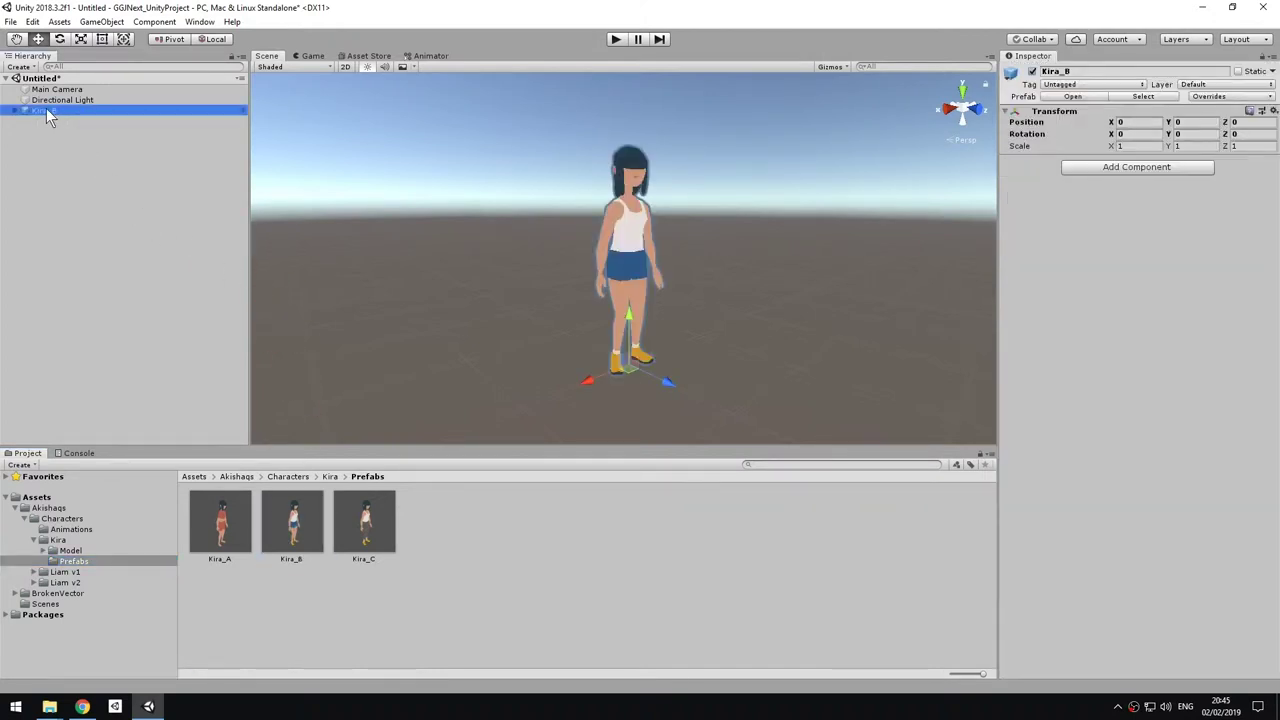
middle_drag(641, 251, 652, 257)
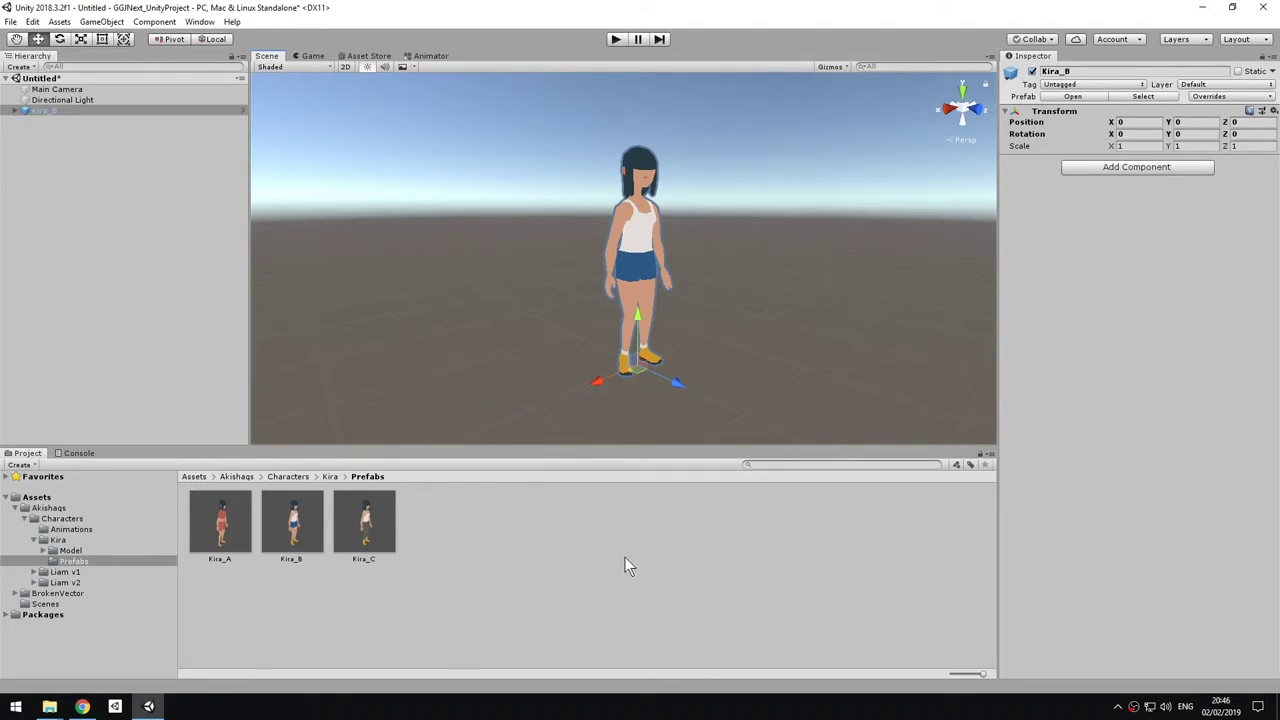
Step: Add an Animator component to Kira_B, leaving its controller and avatar empty
click(1152, 167)
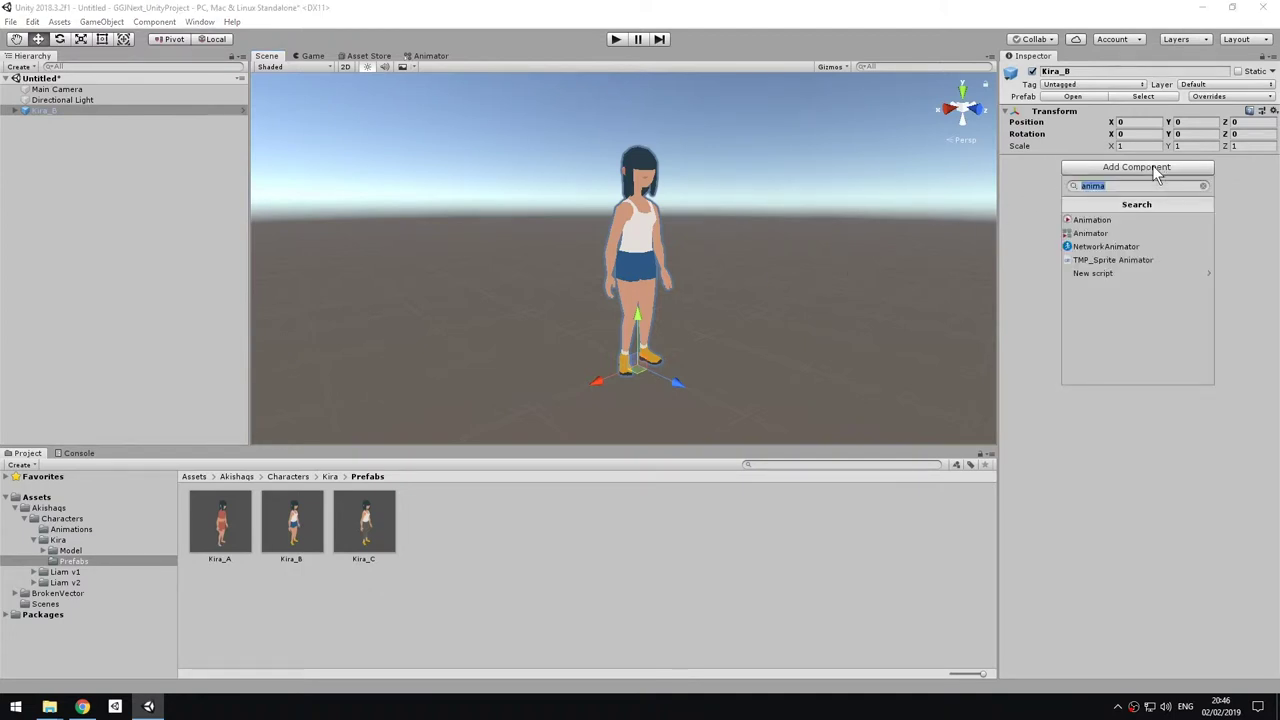
text(animator)
key(Down)
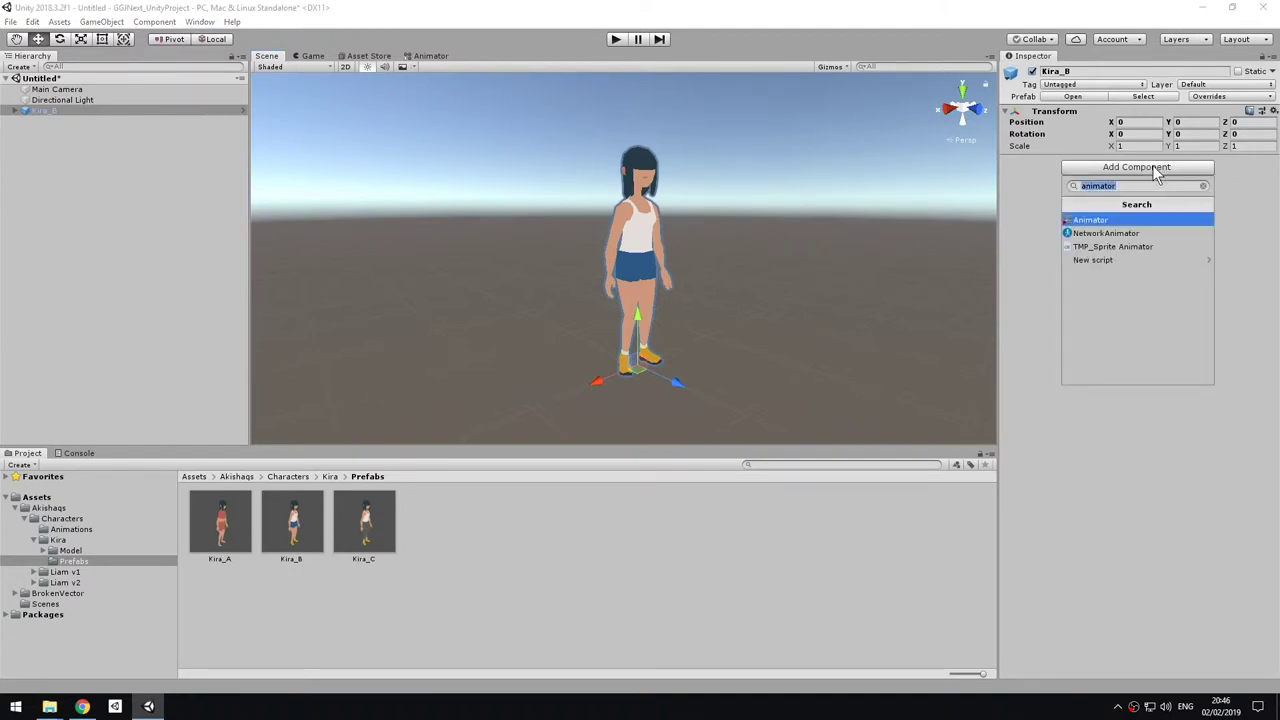
key(Return)
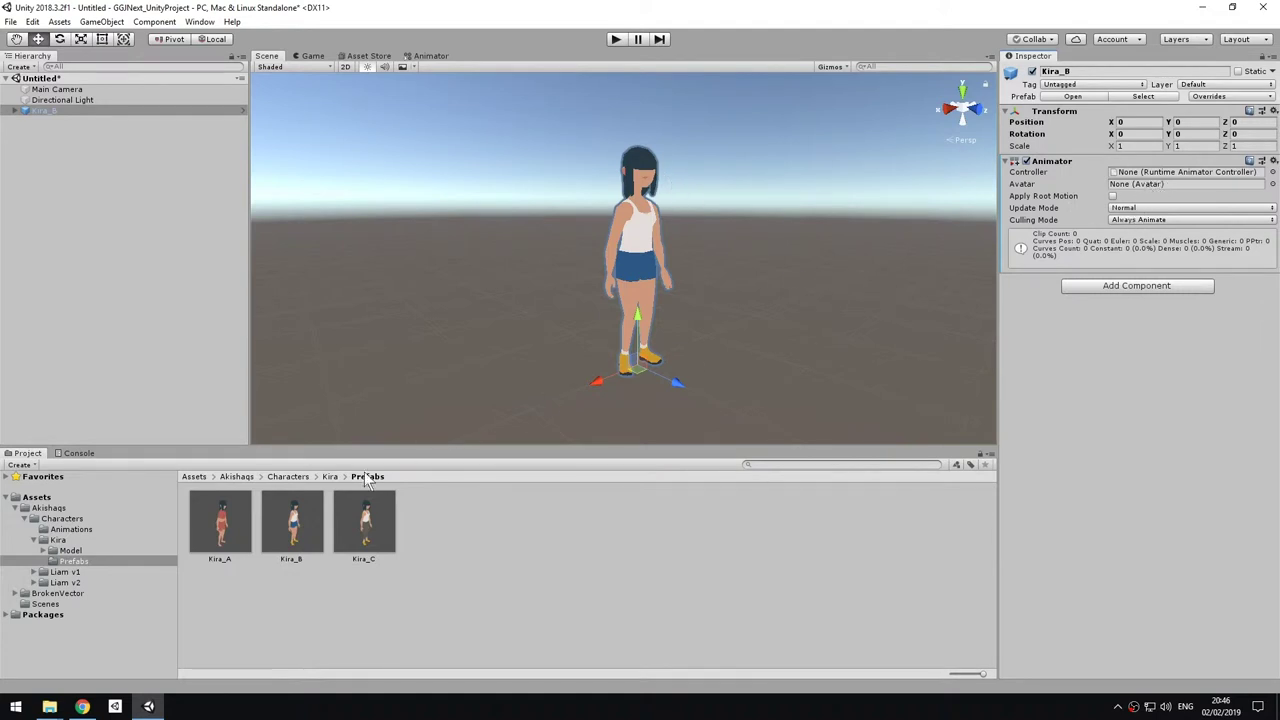
Step: Select the Kira model in the Model folder and expand it to inspect the KiraAvatar sub-asset
click(97, 549)
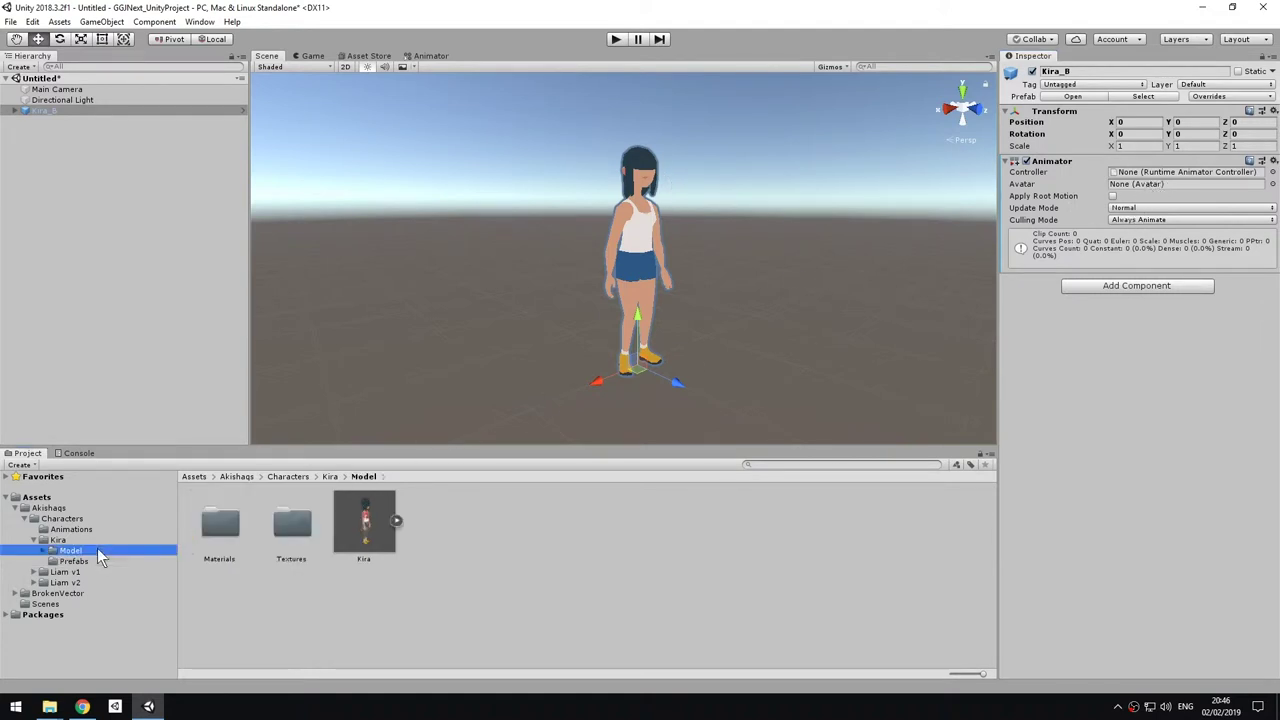
click(350, 540)
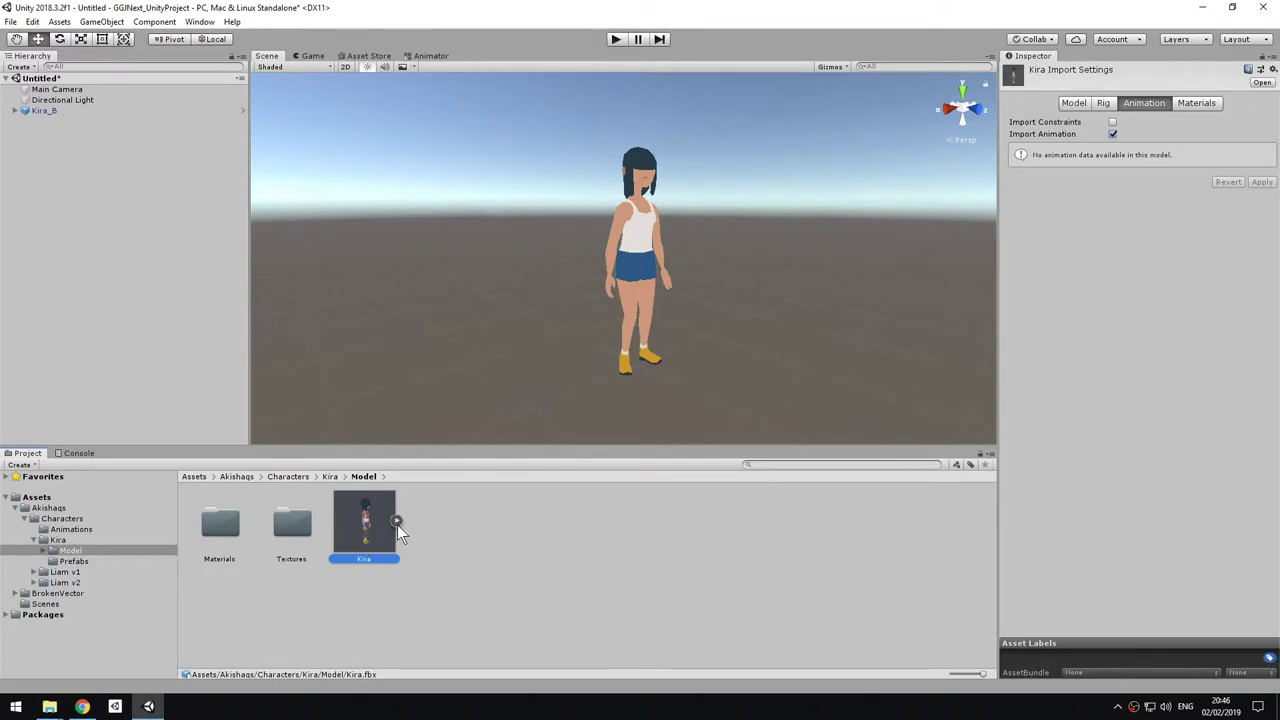
click(1104, 103)
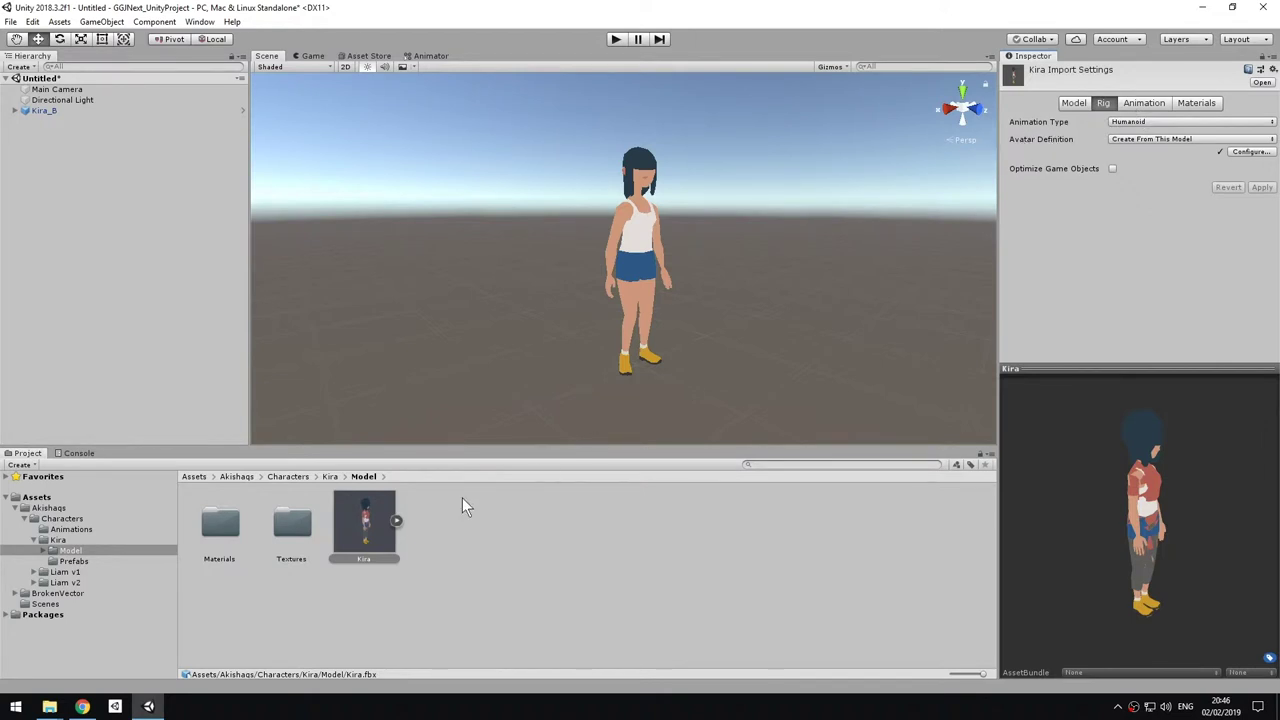
click(396, 521)
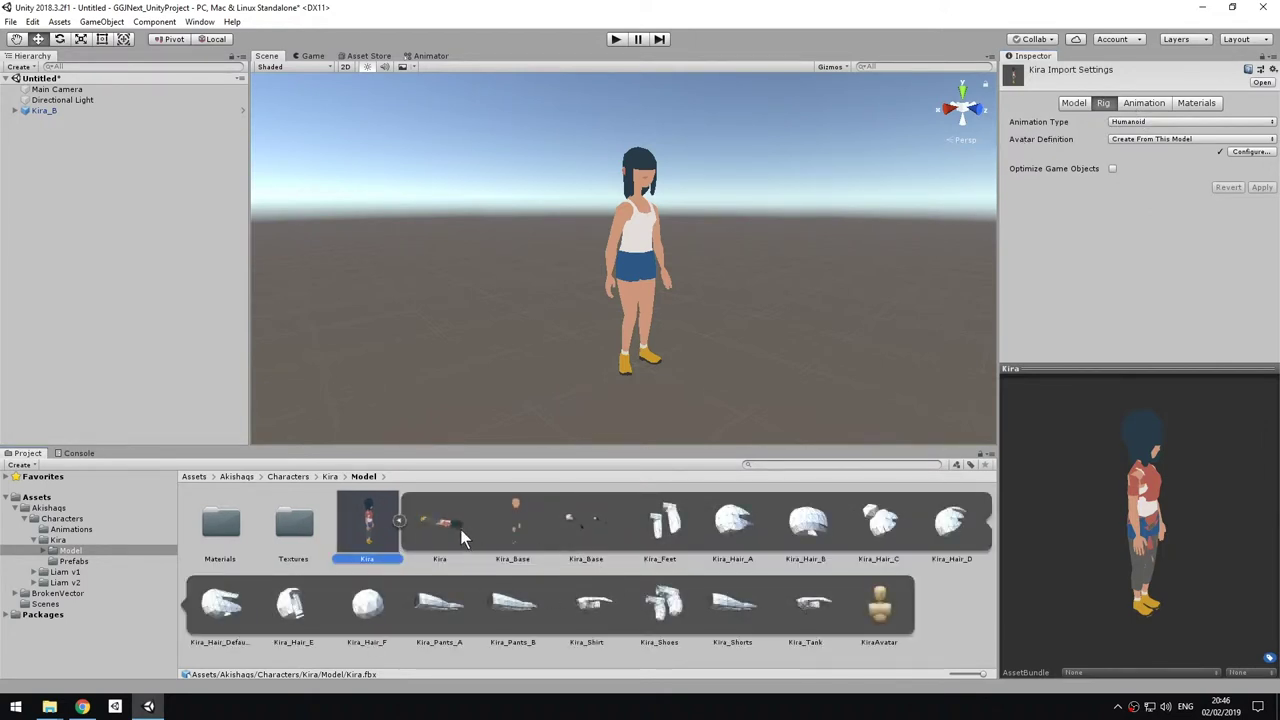
click(880, 606)
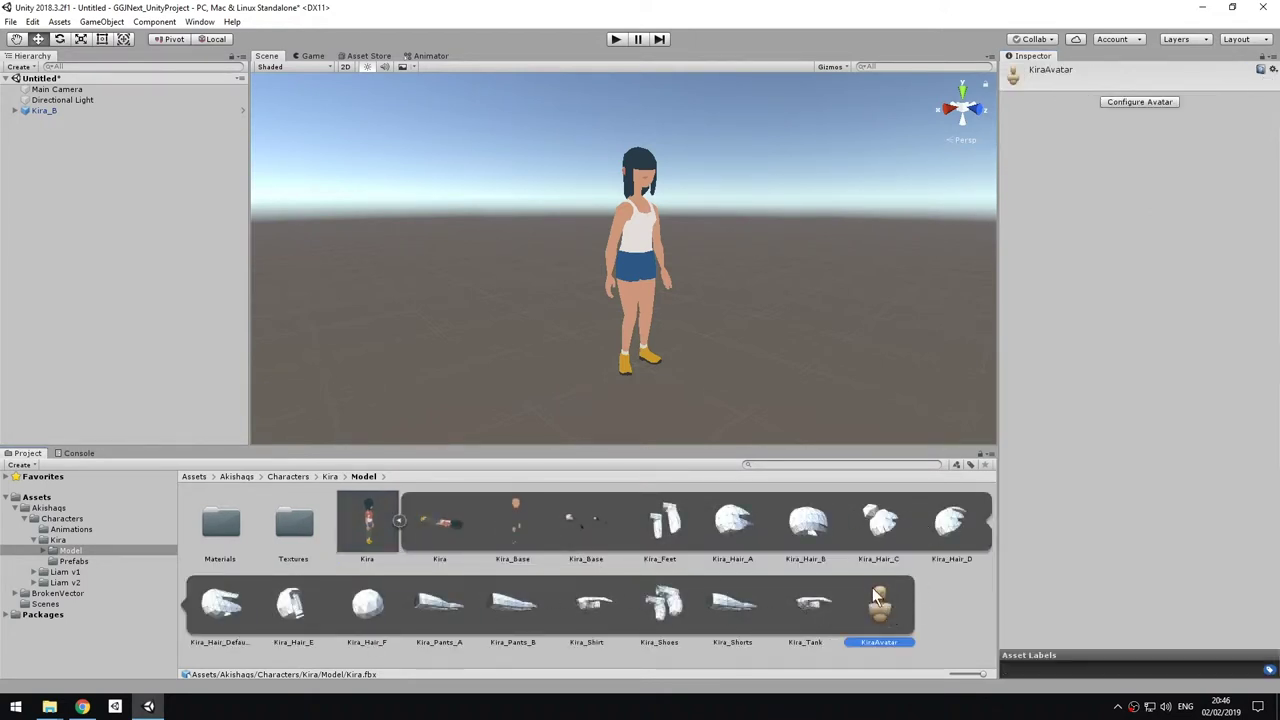
Step: Assign KiraAvatar to Kira_B's Animator Avatar field, then collapse the Kira model
click(54, 113)
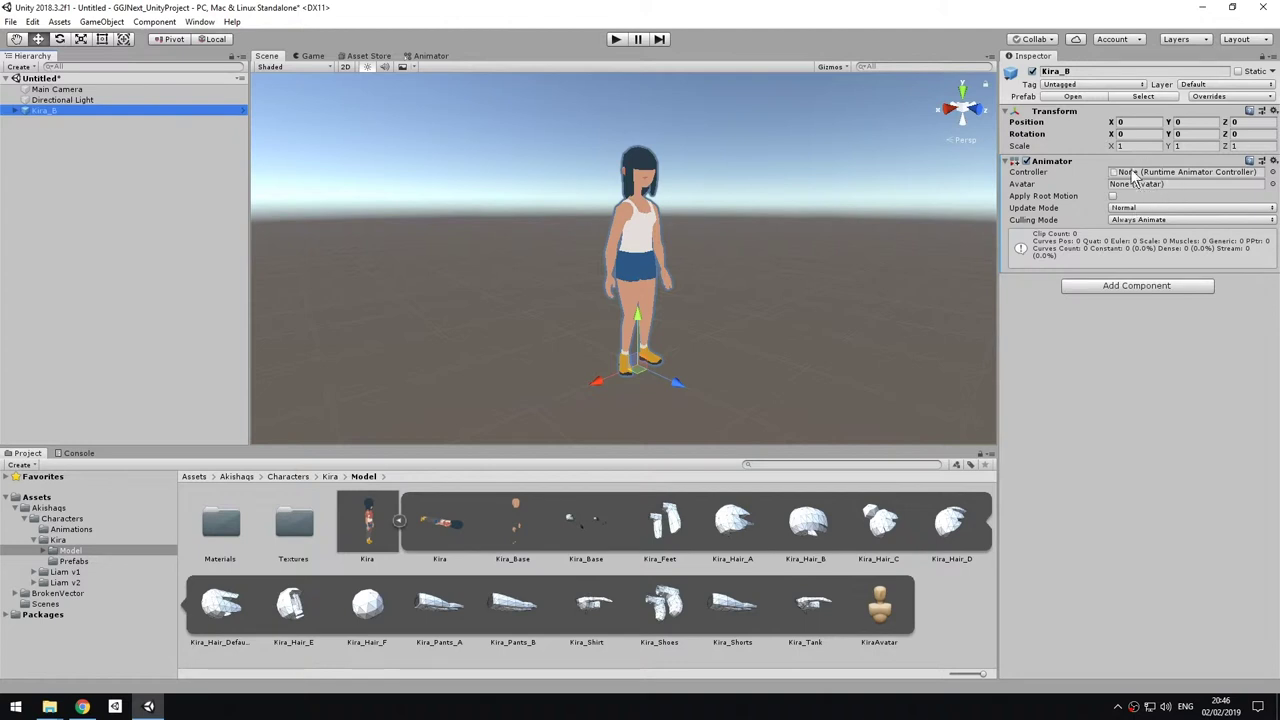
drag(891, 605, 1077, 434)
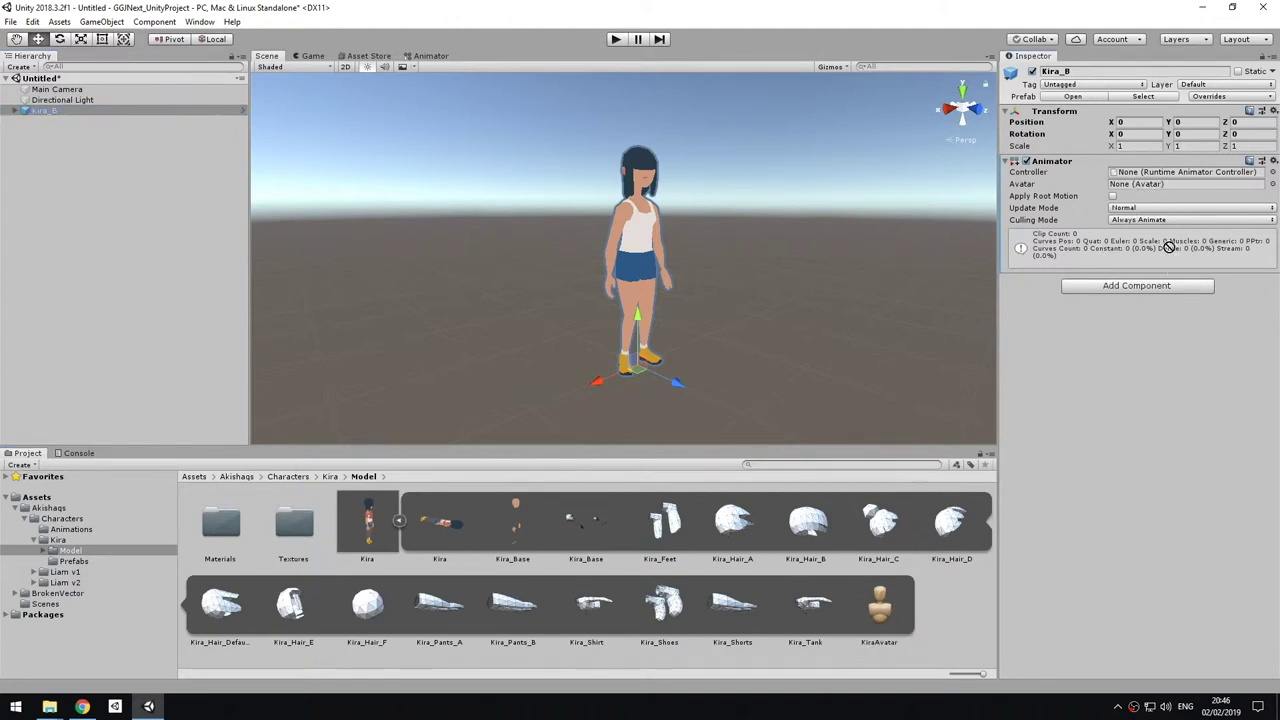
drag(1170, 241, 1182, 188)
click(398, 524)
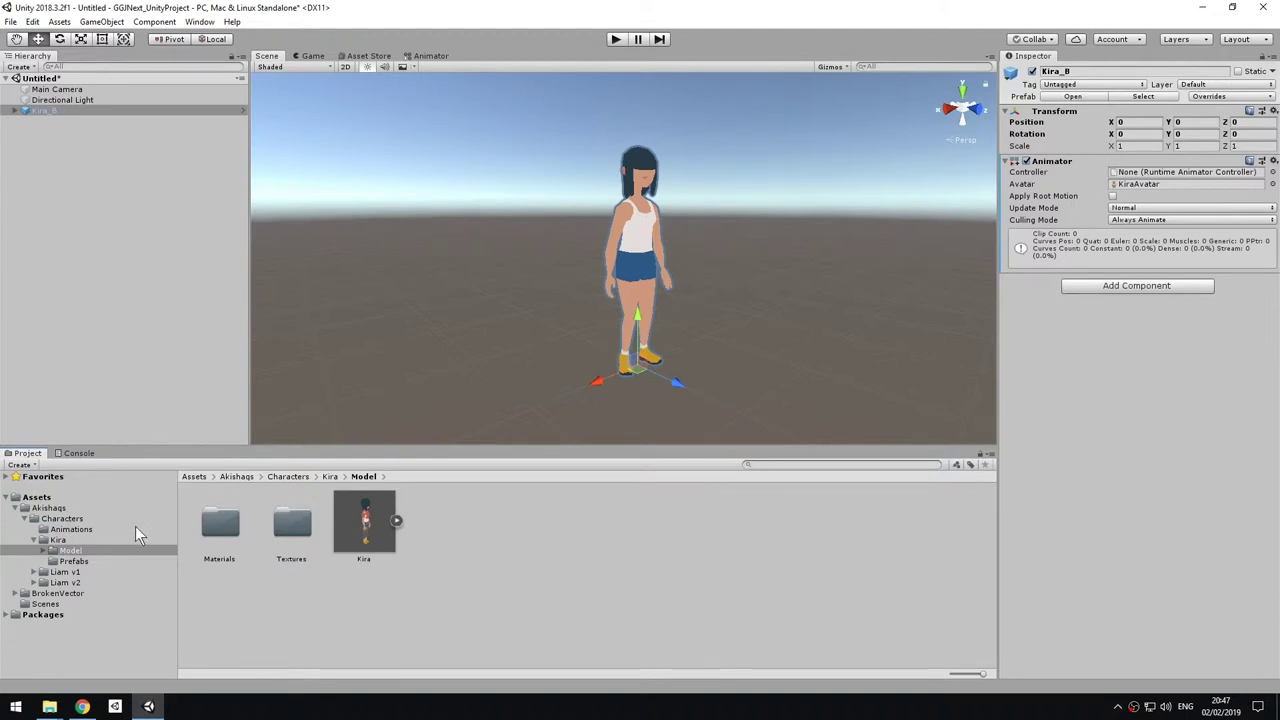
Step: Create a new Animator Controller asset in the Kira folder
click(74, 539)
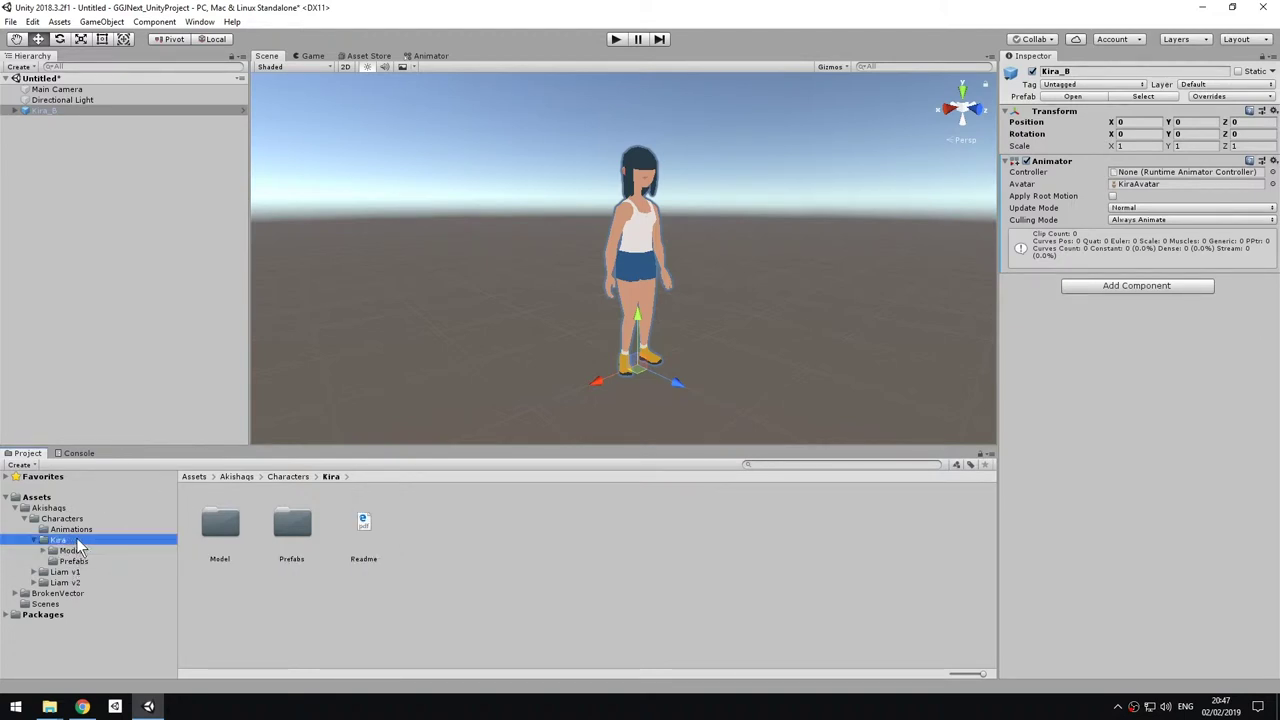
right_click(501, 551)
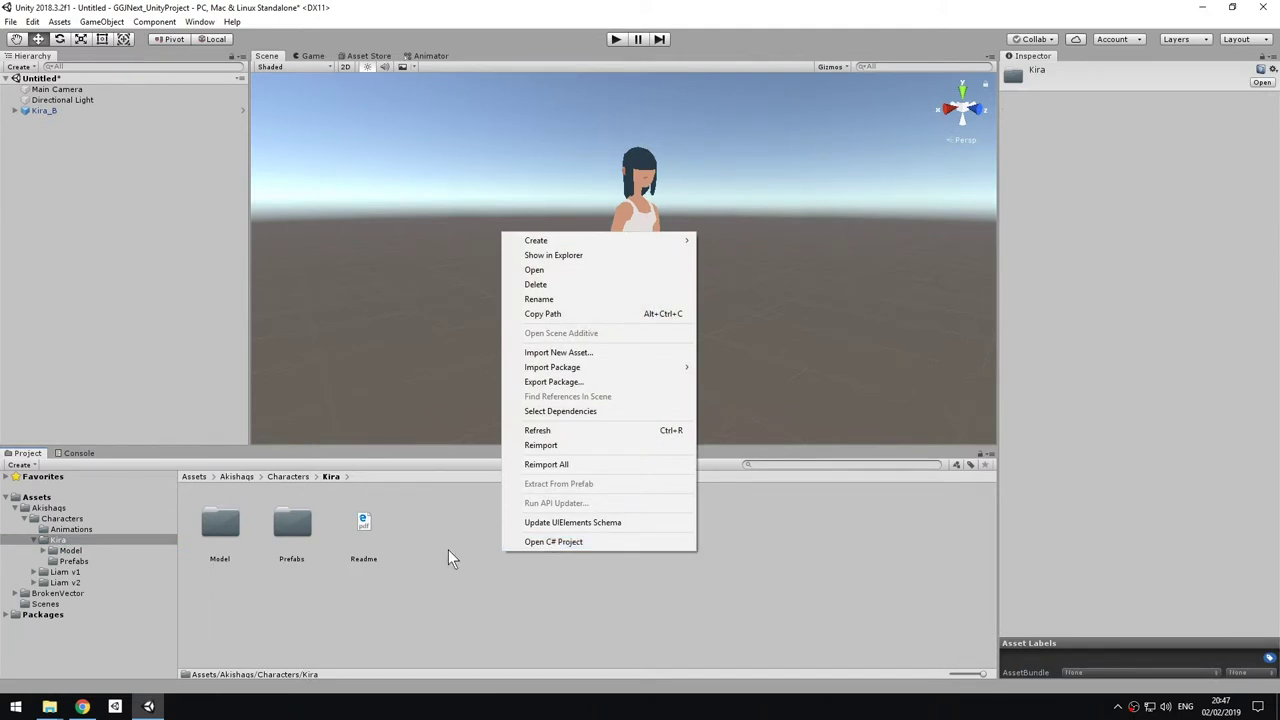
mouse_move(652, 240)
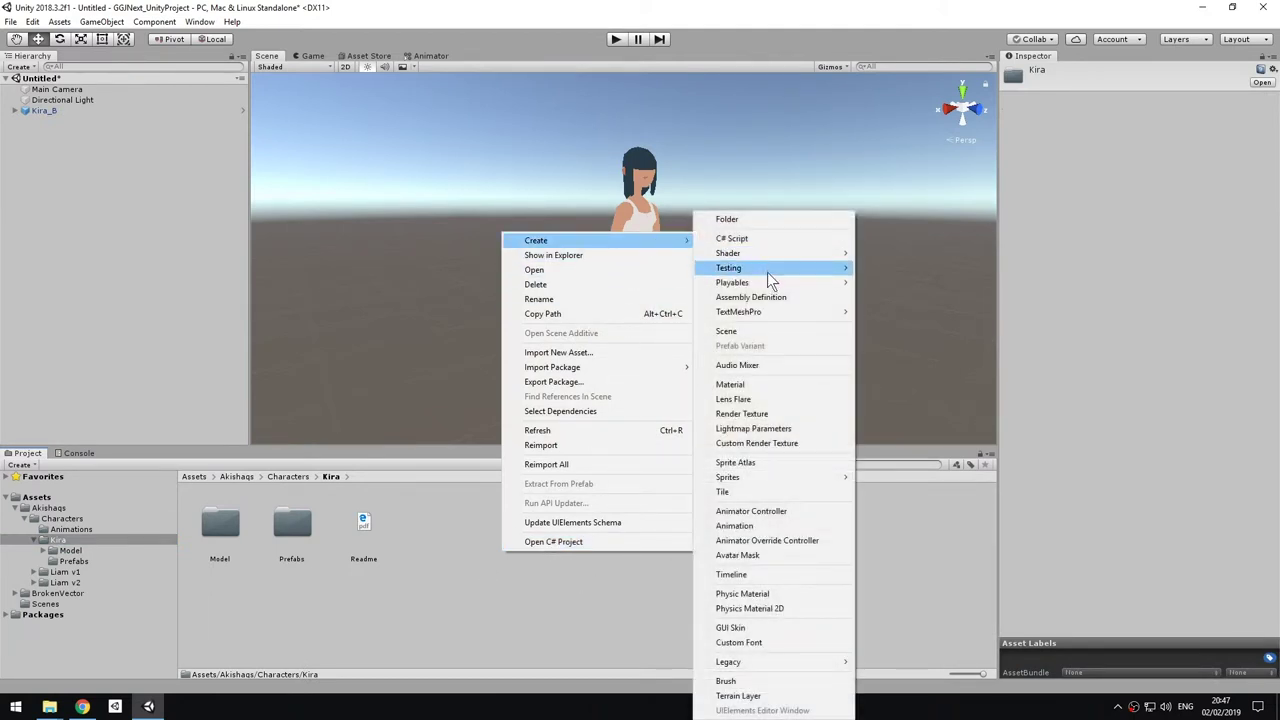
click(752, 511)
Step: Name the controller KiraSM and open its Base Layer graph in the Animator window
text(KiraSM)
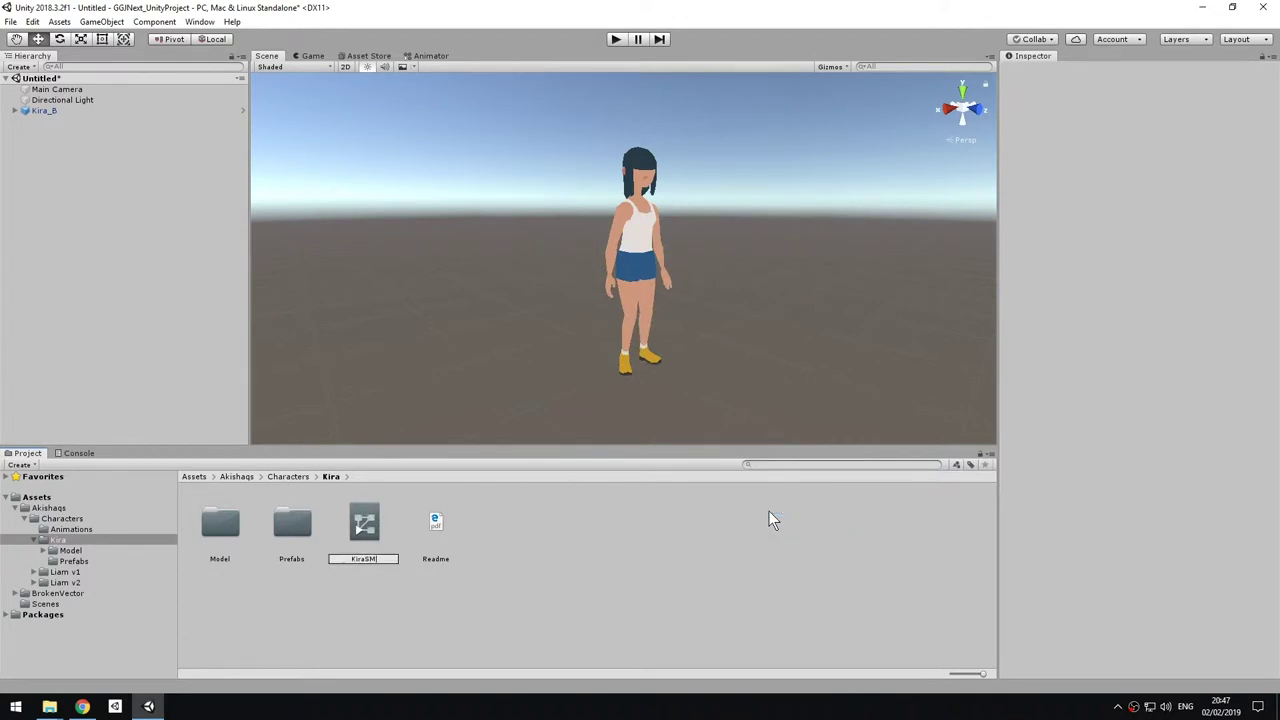
key(Return)
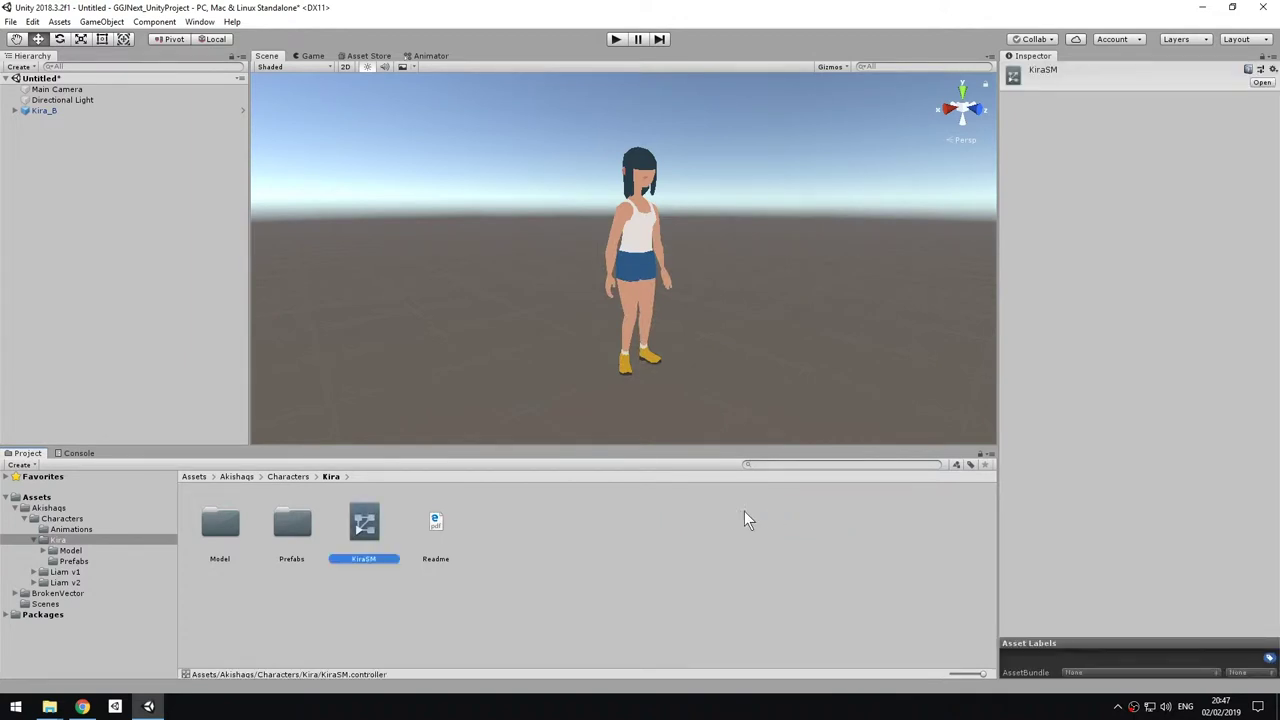
double_click(368, 521)
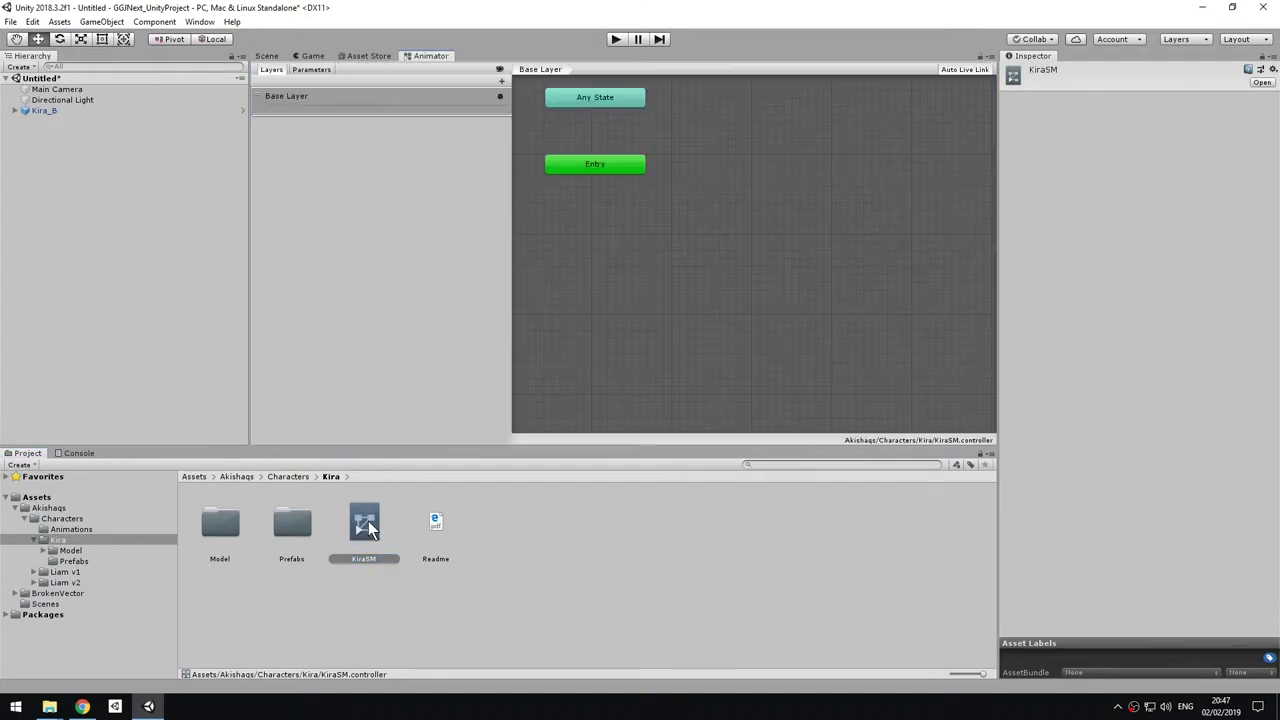
middle_drag(740, 243, 754, 296)
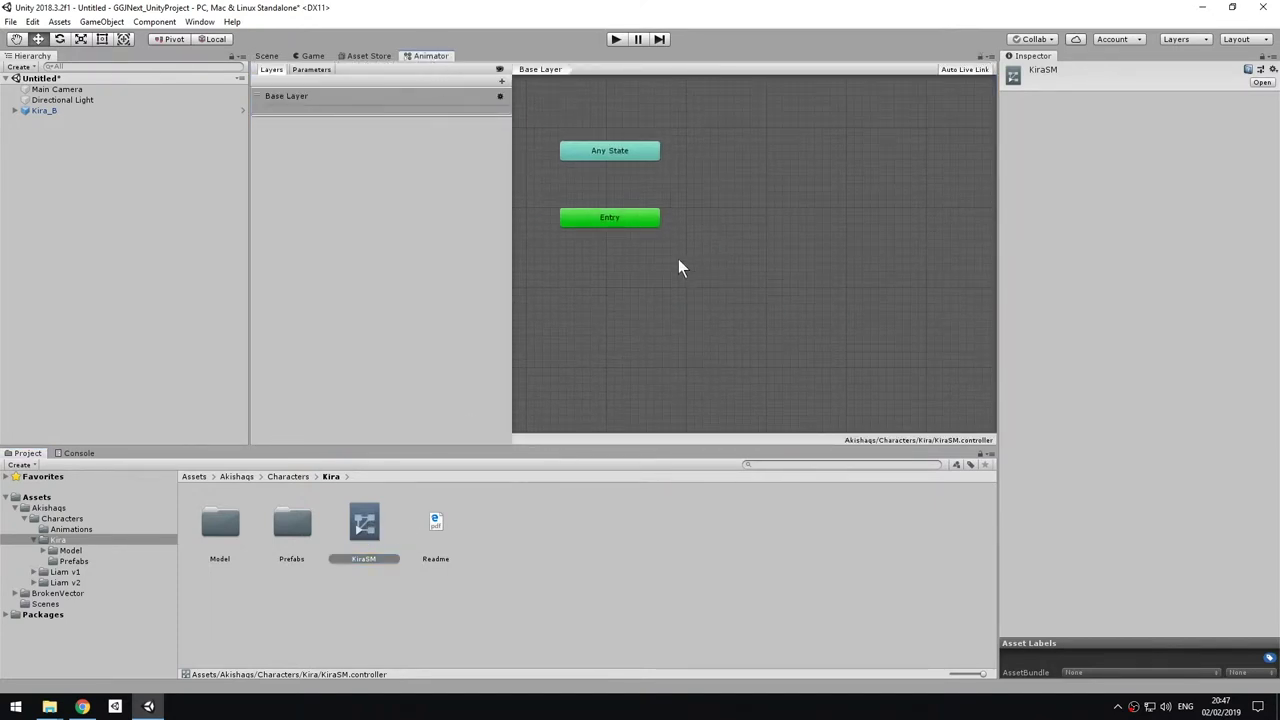
scroll(778, 292, down, 3)
middle_drag(847, 282, 780, 297)
scroll(734, 302, up, 1)
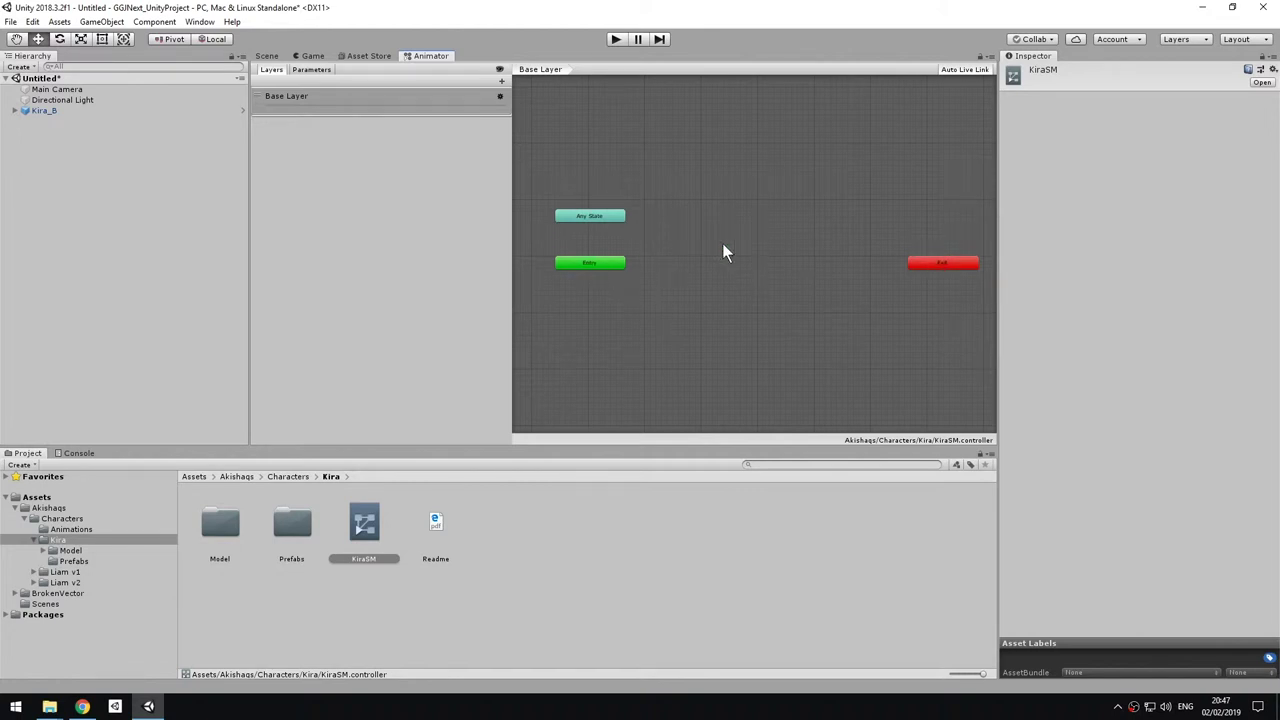
middle_drag(794, 302, 784, 300)
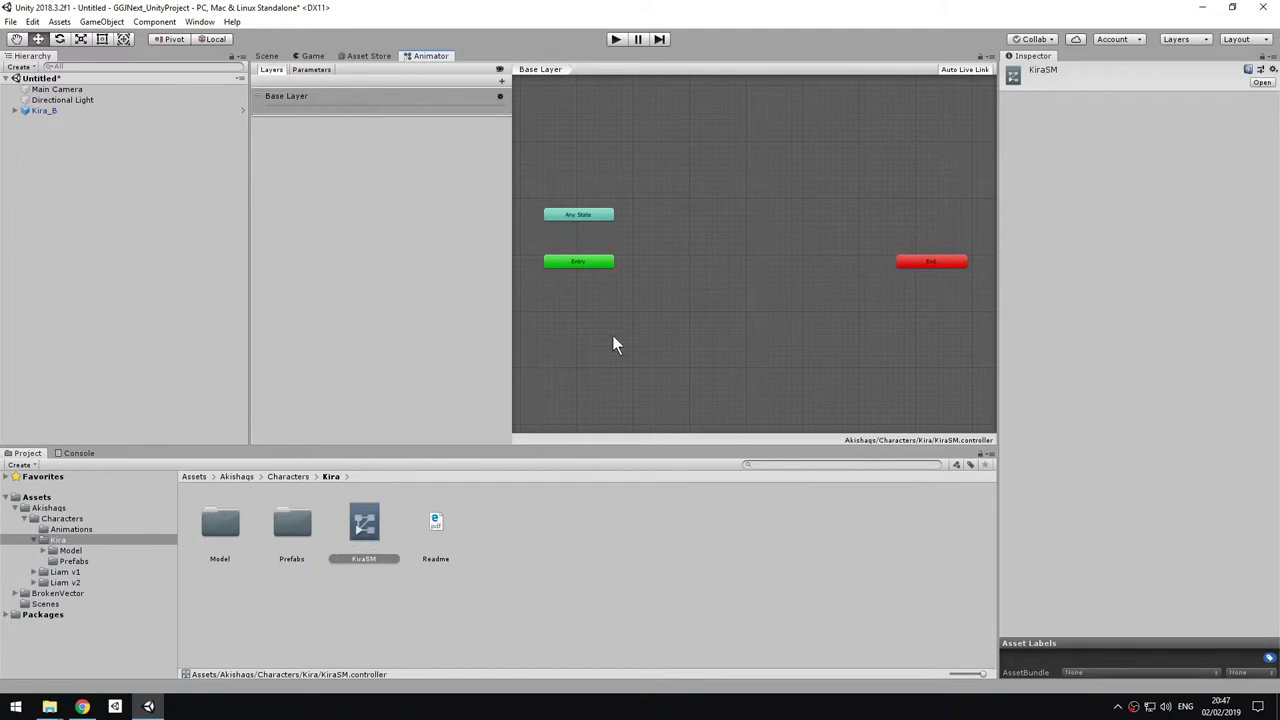
Step: Drag the HumanoidIdle clip from the Animations folder into the graph as the default state
right_click(685, 276)
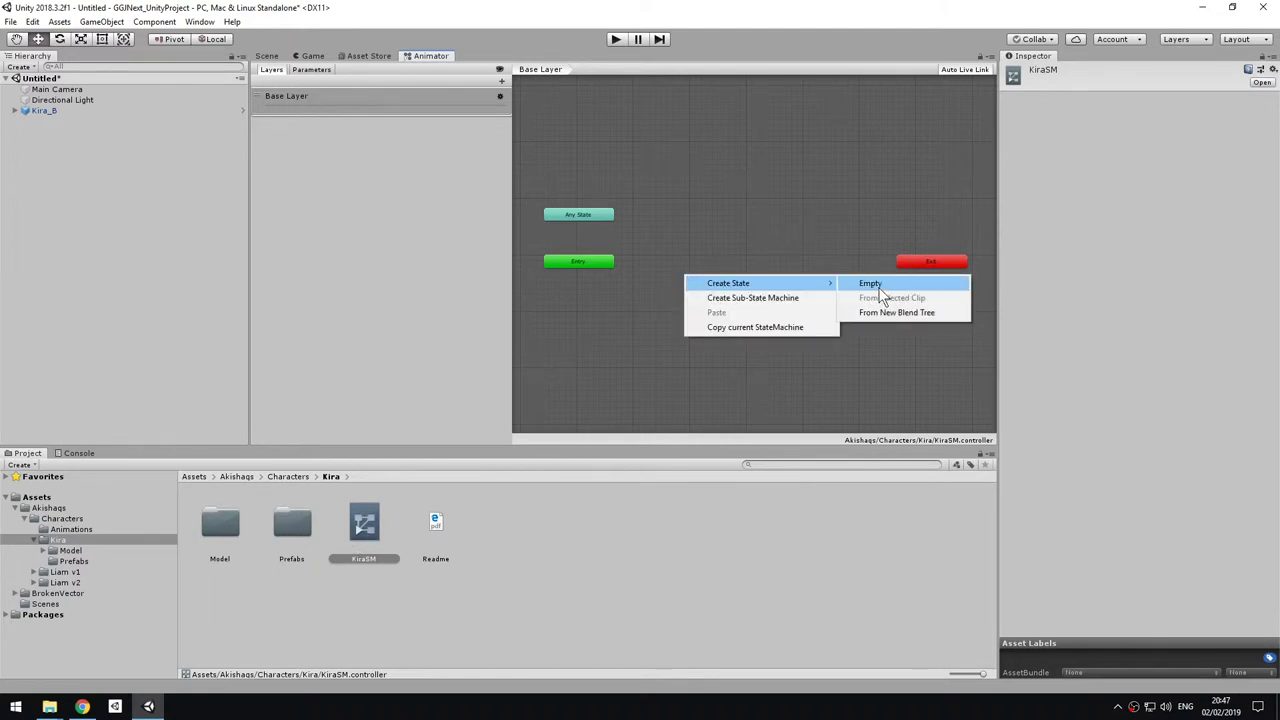
click(790, 220)
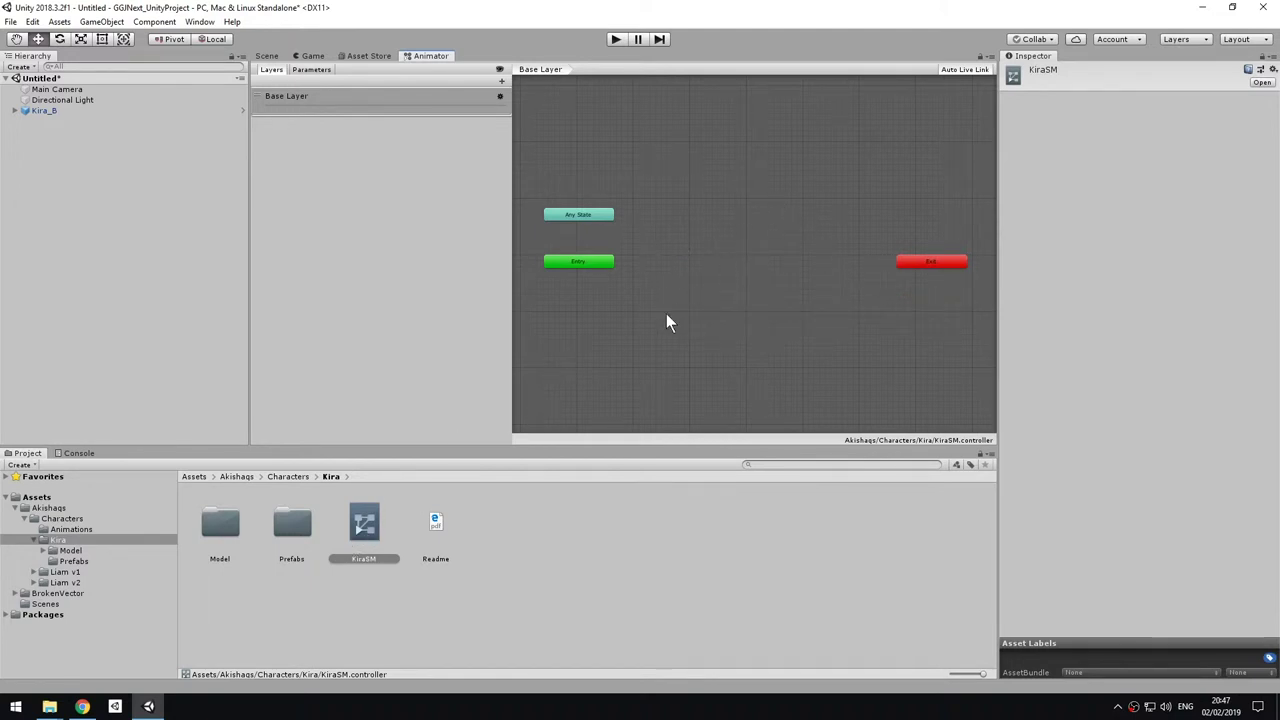
click(65, 530)
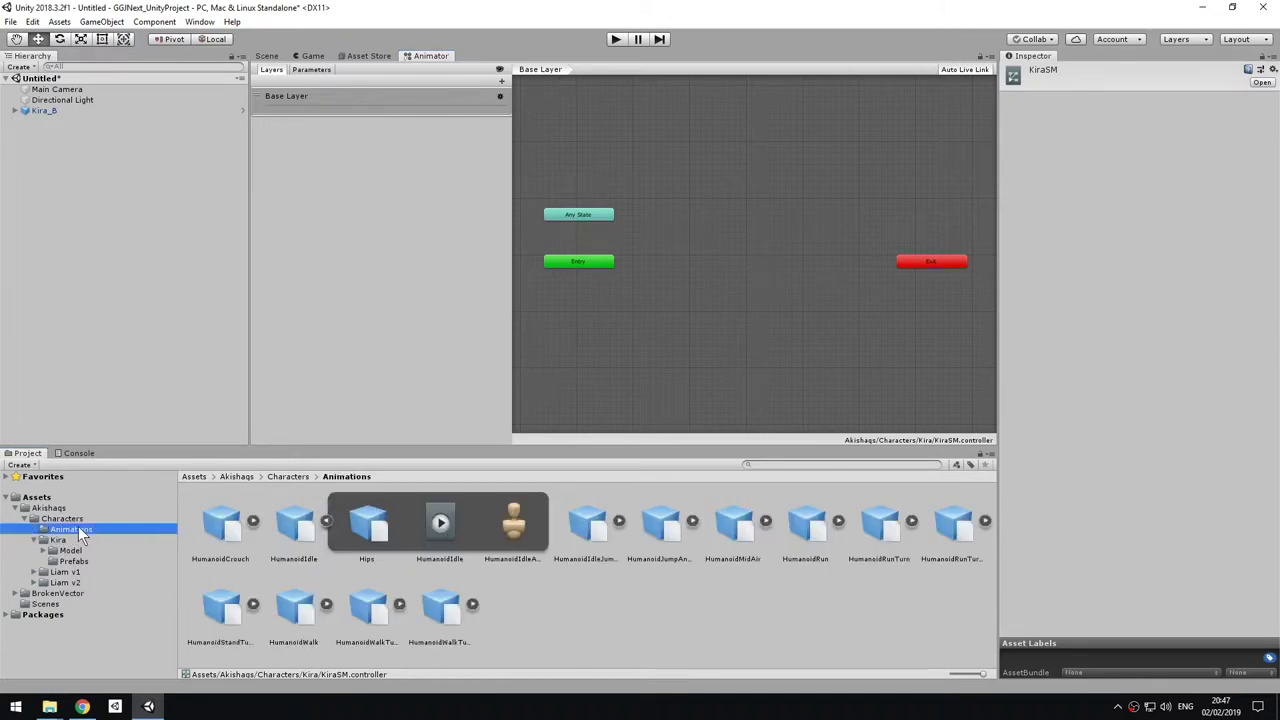
click(327, 518)
click(327, 516)
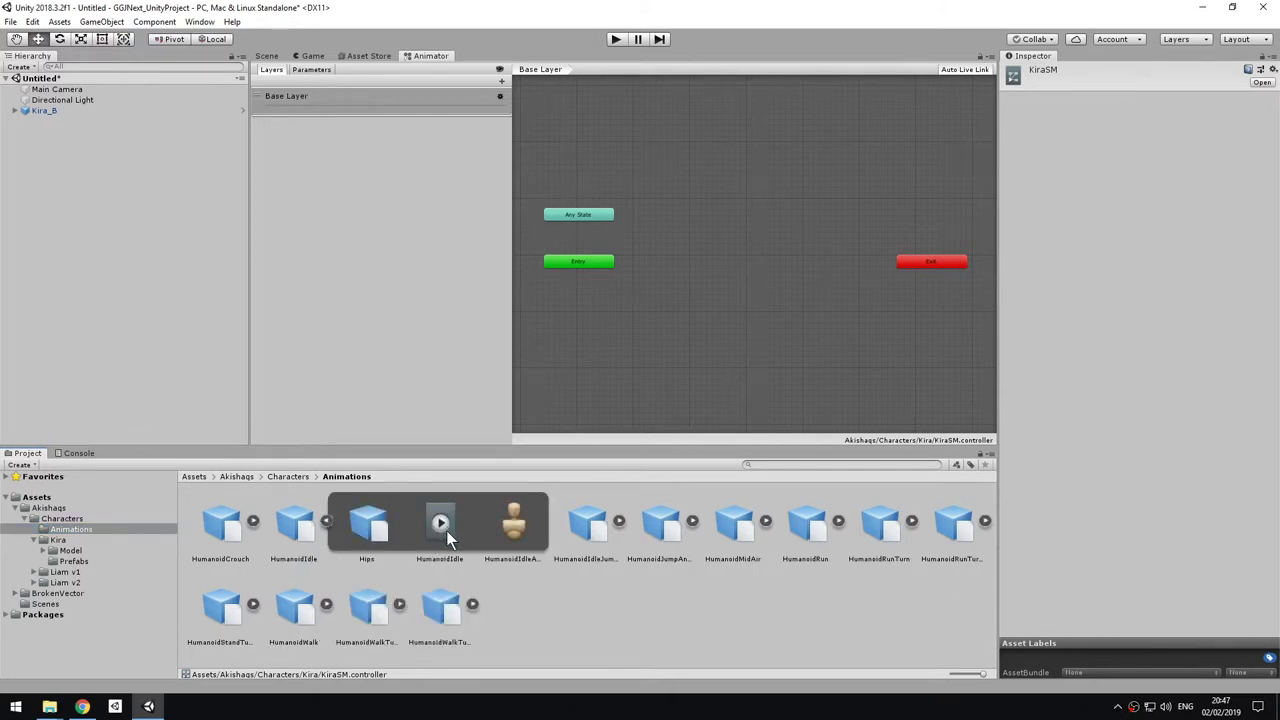
drag(440, 524, 792, 222)
drag(714, 250, 746, 312)
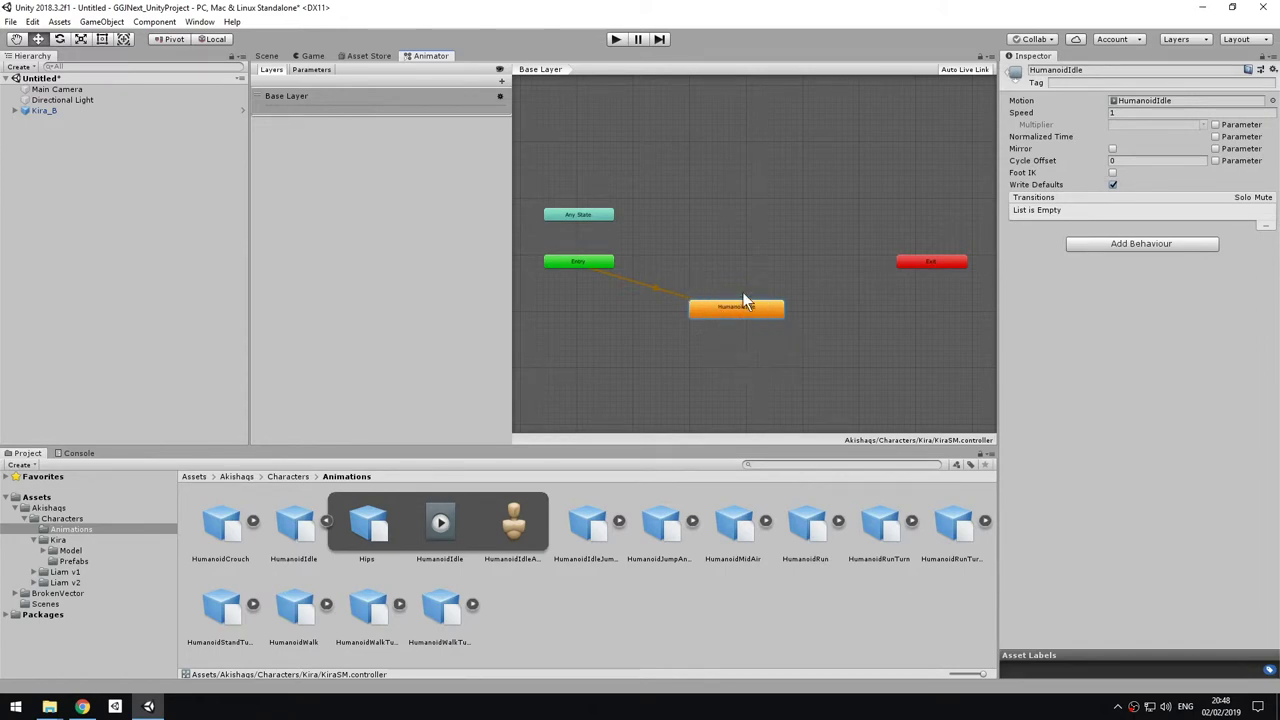
Step: Arrange the HumanoidIdle state below and right of Entry, then select it
click(327, 521)
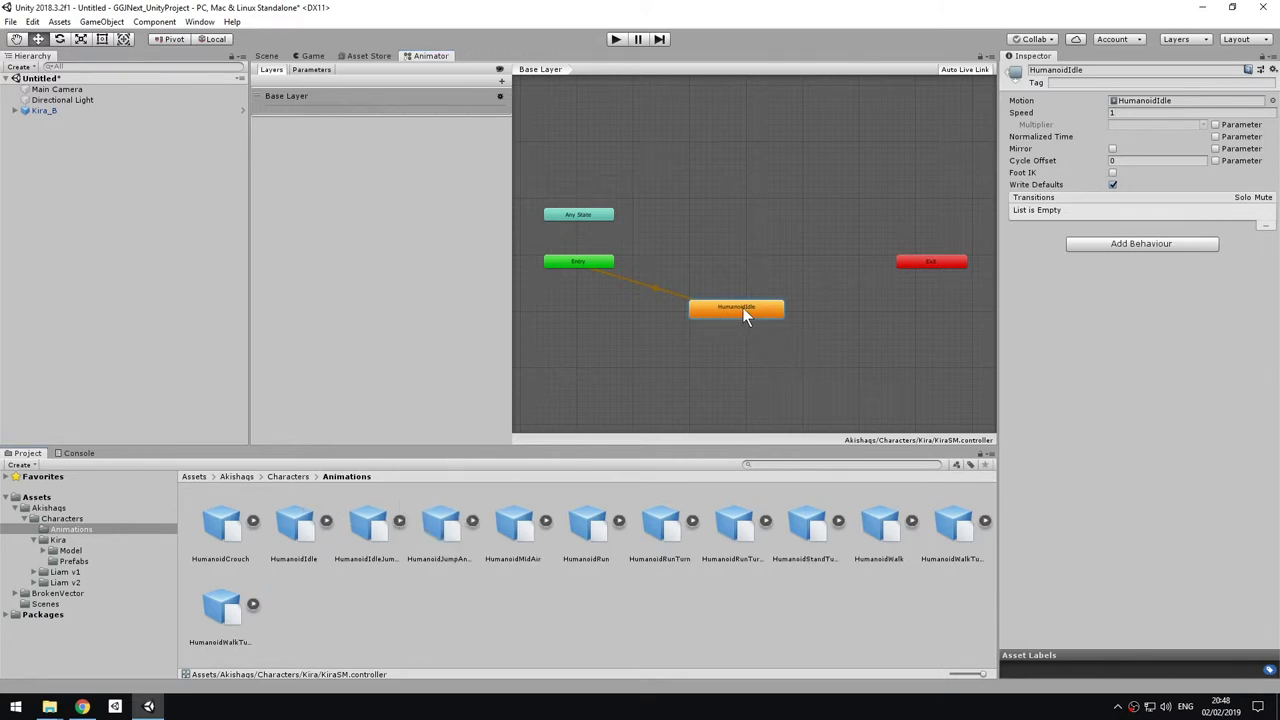
drag(760, 313, 765, 297)
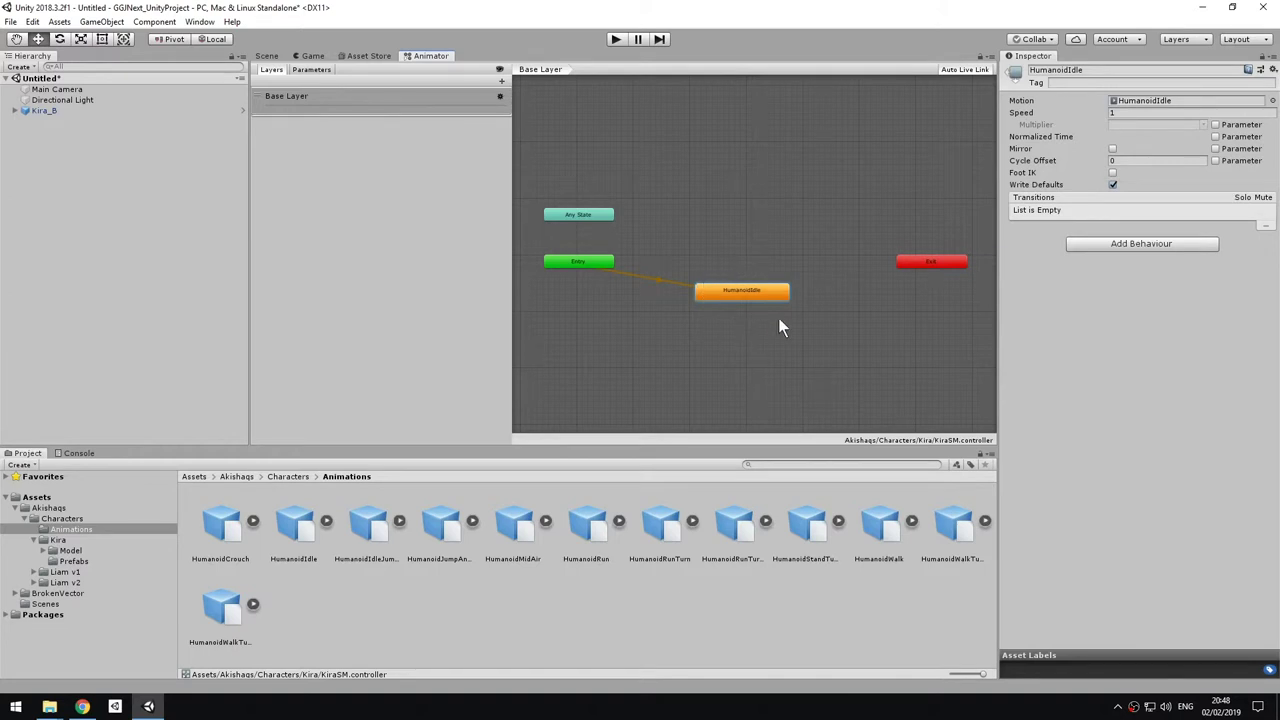
click(1146, 100)
scroll(742, 288, up, 3)
middle_drag(746, 299, 801, 262)
drag(802, 264, 771, 324)
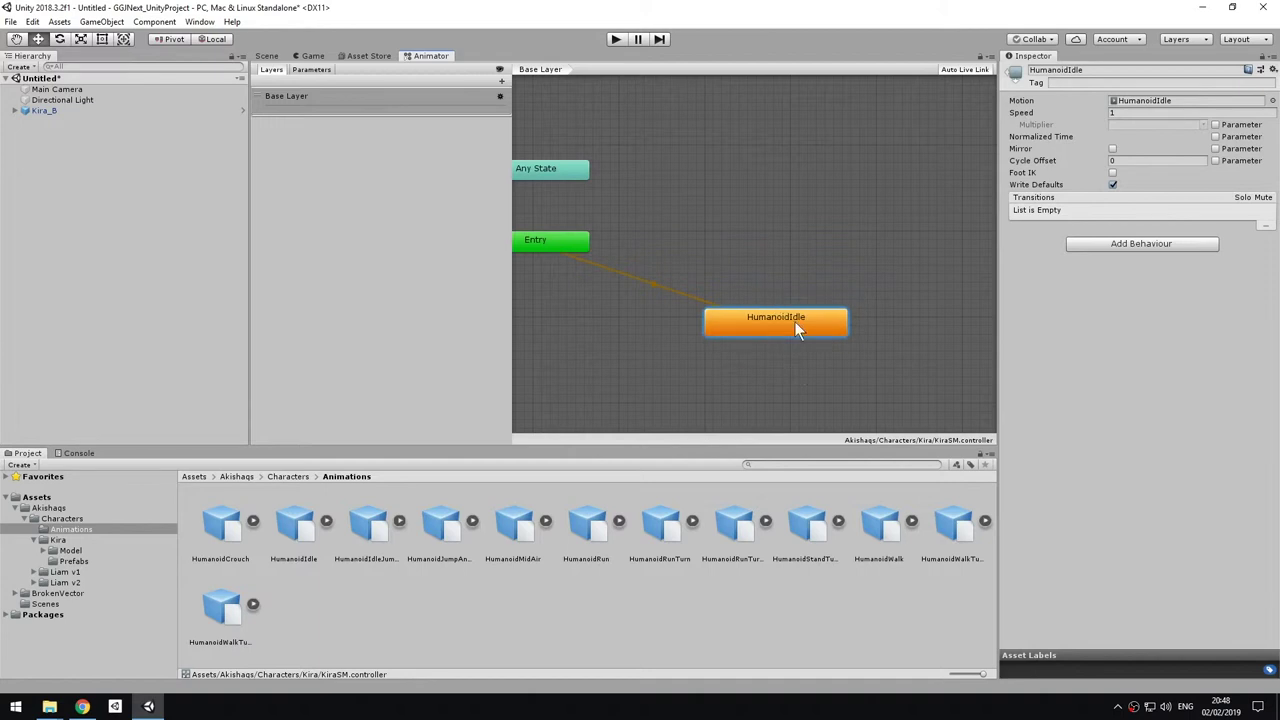
middle_drag(772, 327, 809, 313)
drag(596, 226, 638, 217)
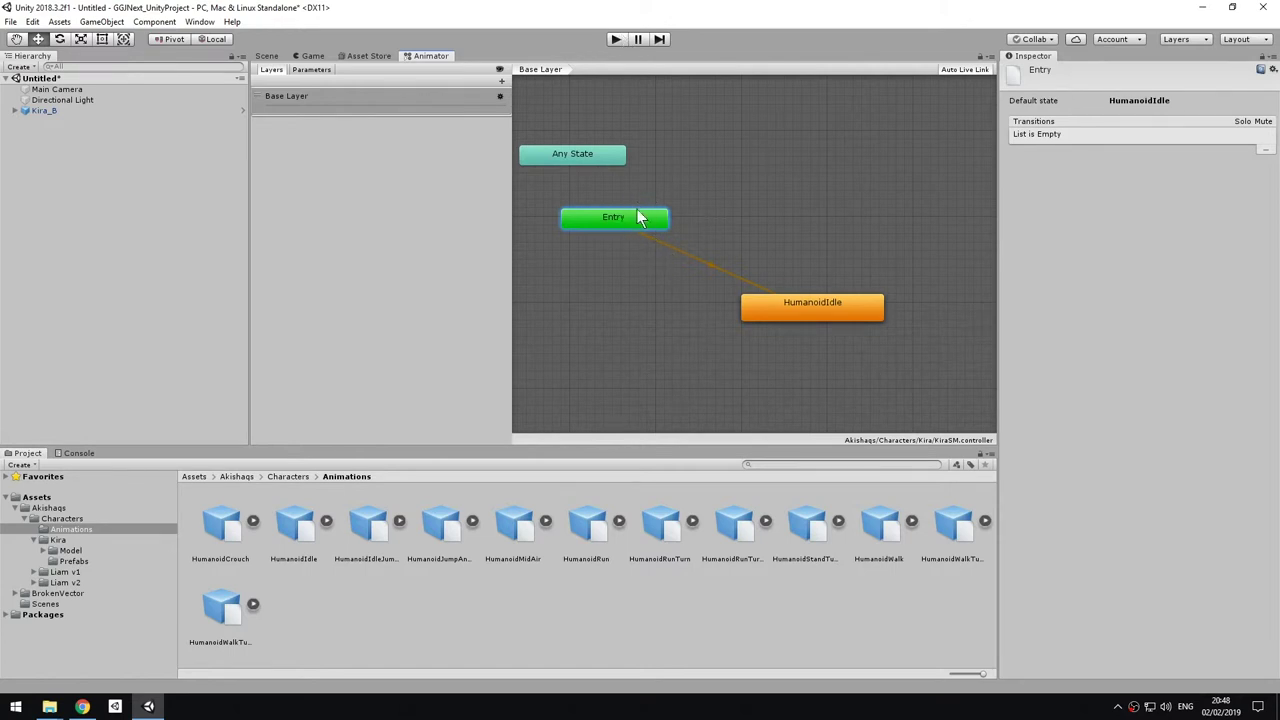
click(814, 310)
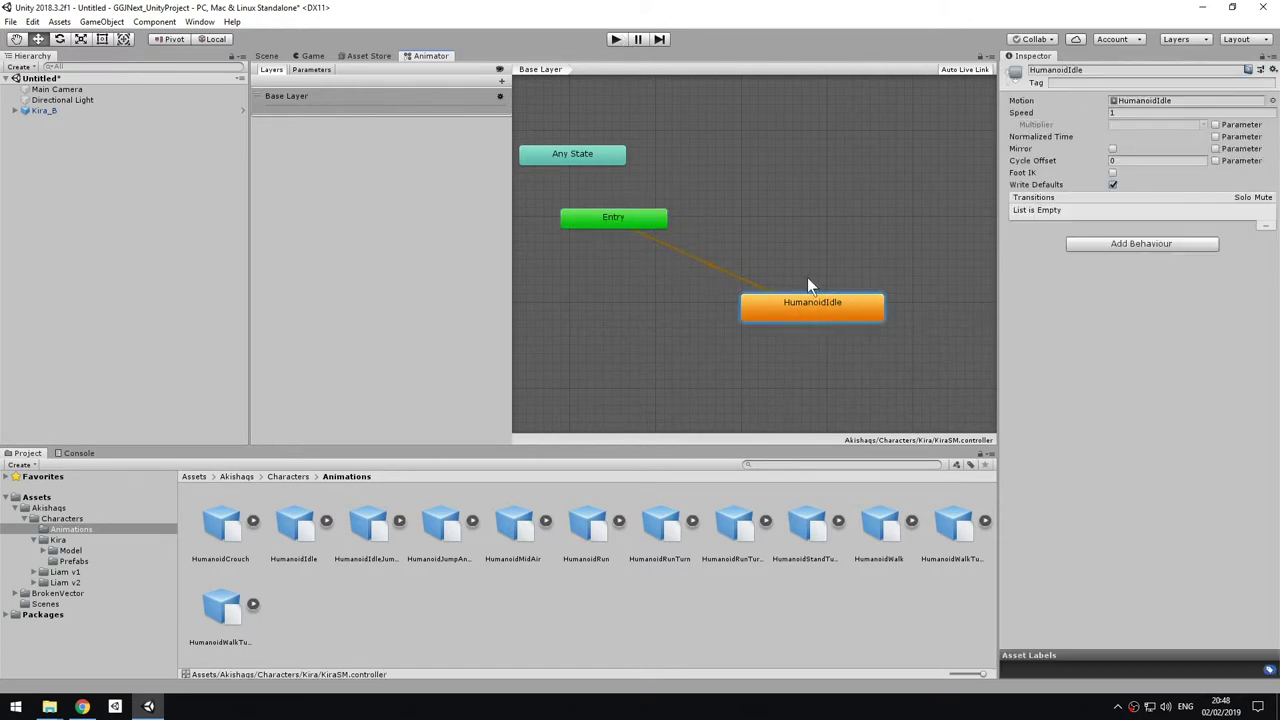
Step: Assign KiraSM as Kira_B's Animator controller and reopen KiraSM's graph showing HumanoidIdle
click(268, 56)
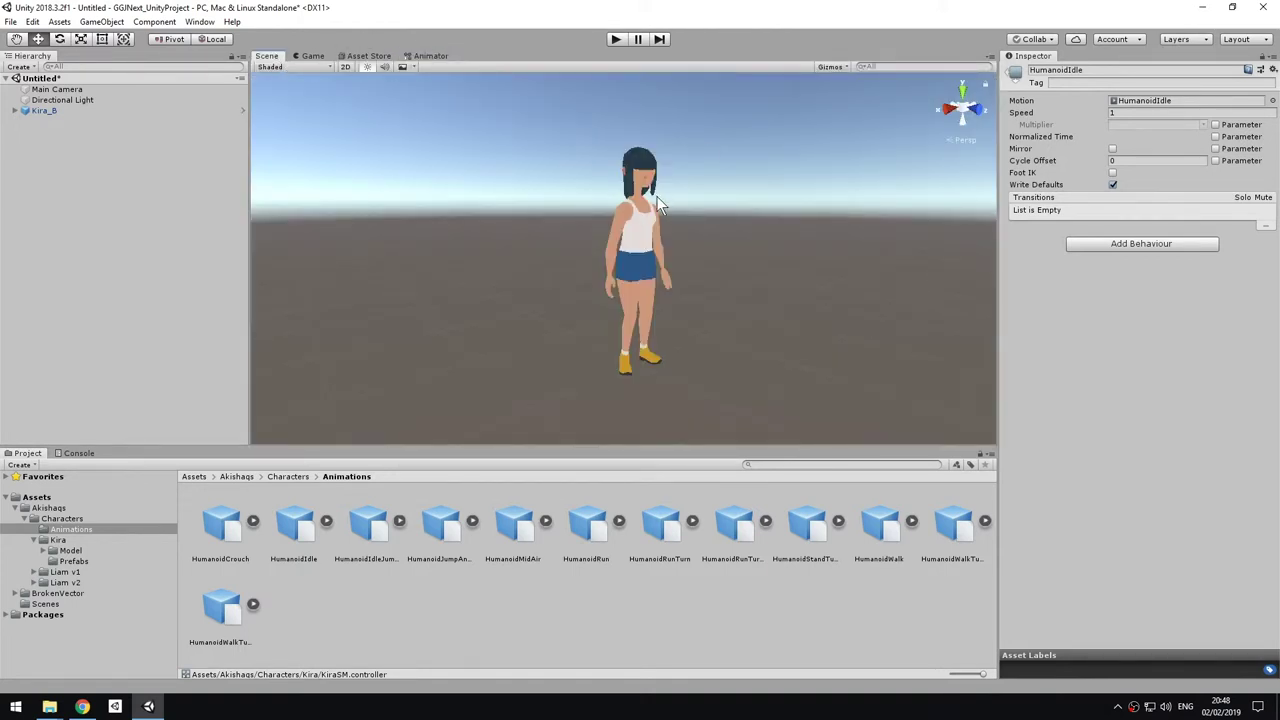
click(63, 112)
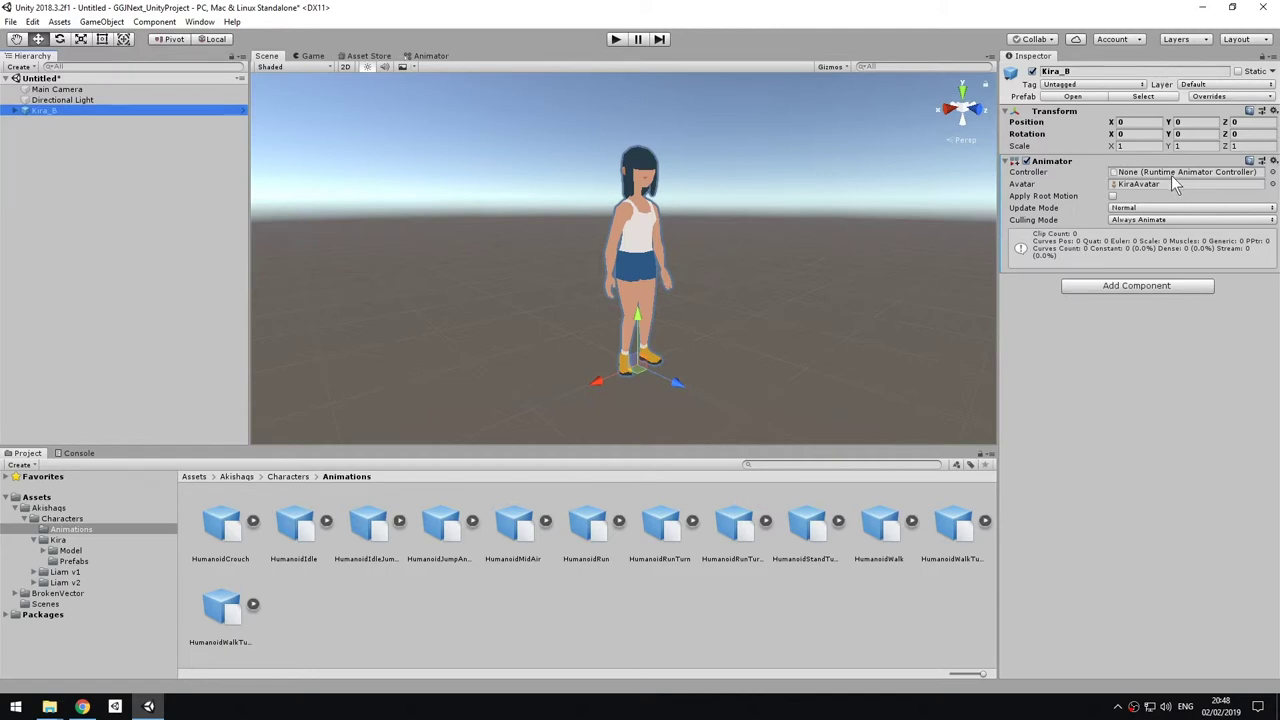
click(80, 539)
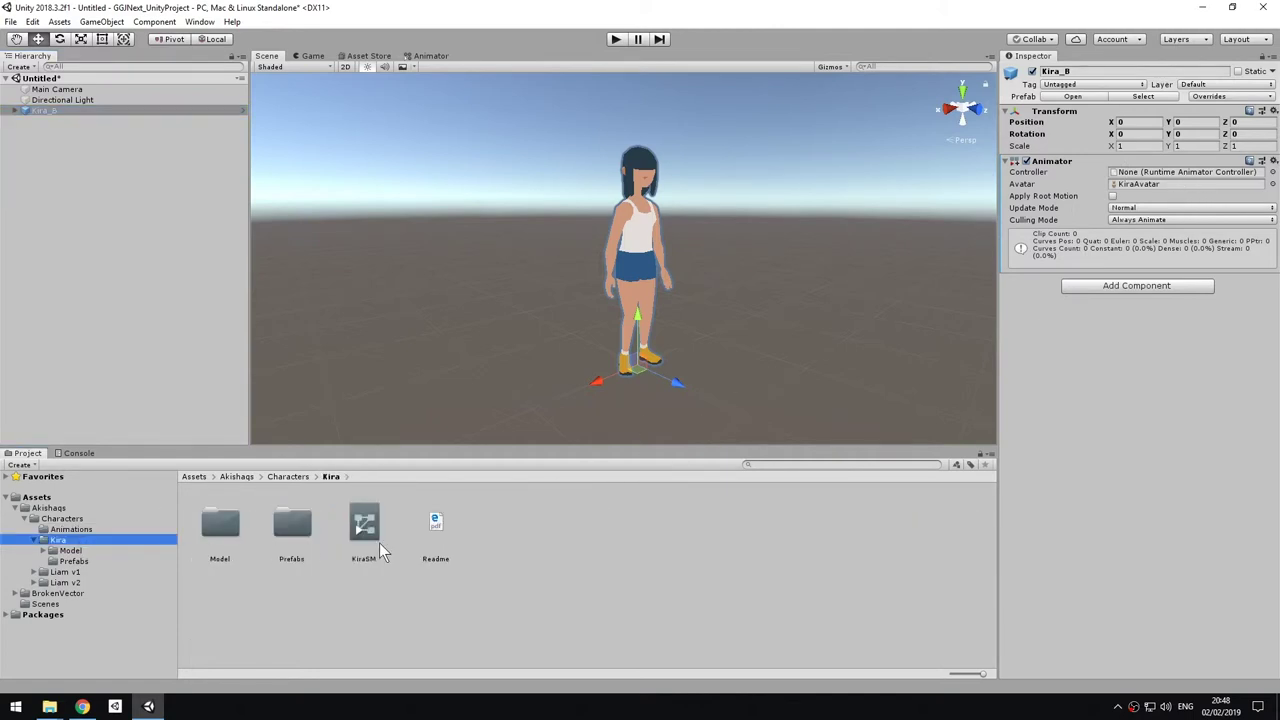
drag(364, 527, 1145, 180)
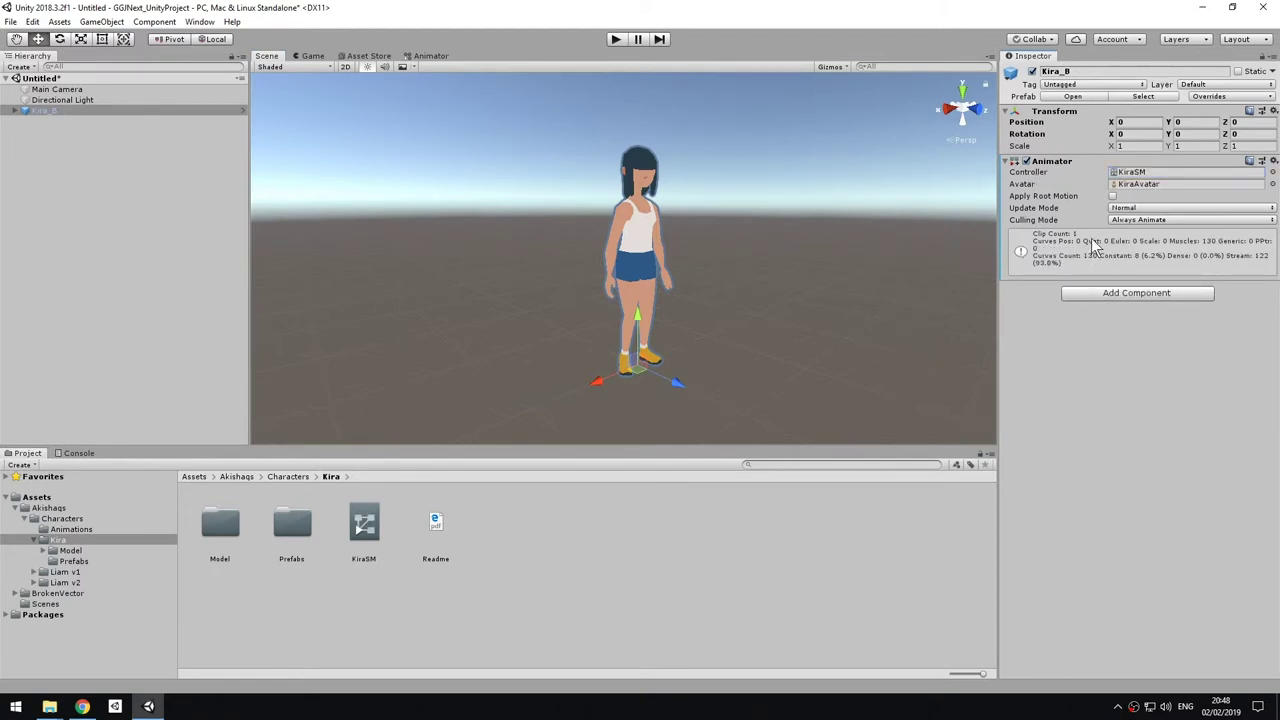
double_click(364, 525)
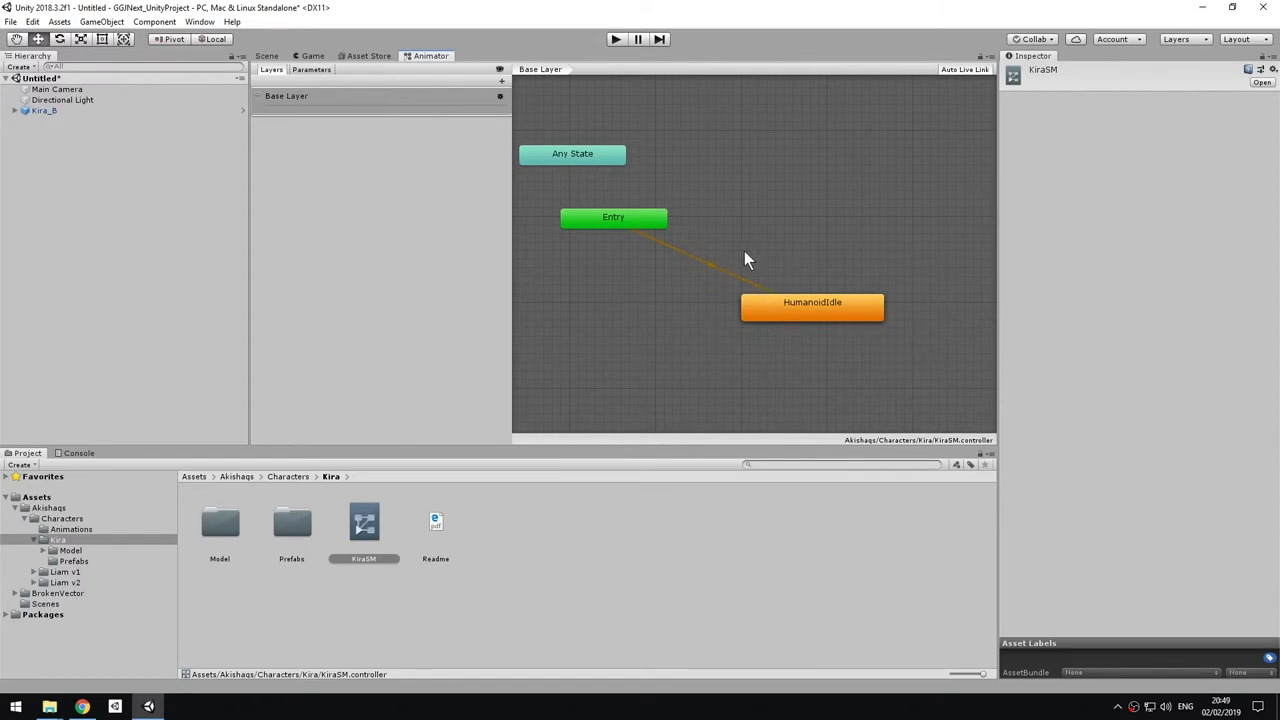
Step: Inspect Kira_B's Animator settings and locate its KiraAvatar avatar among the Kira model's sub-assets
click(260, 56)
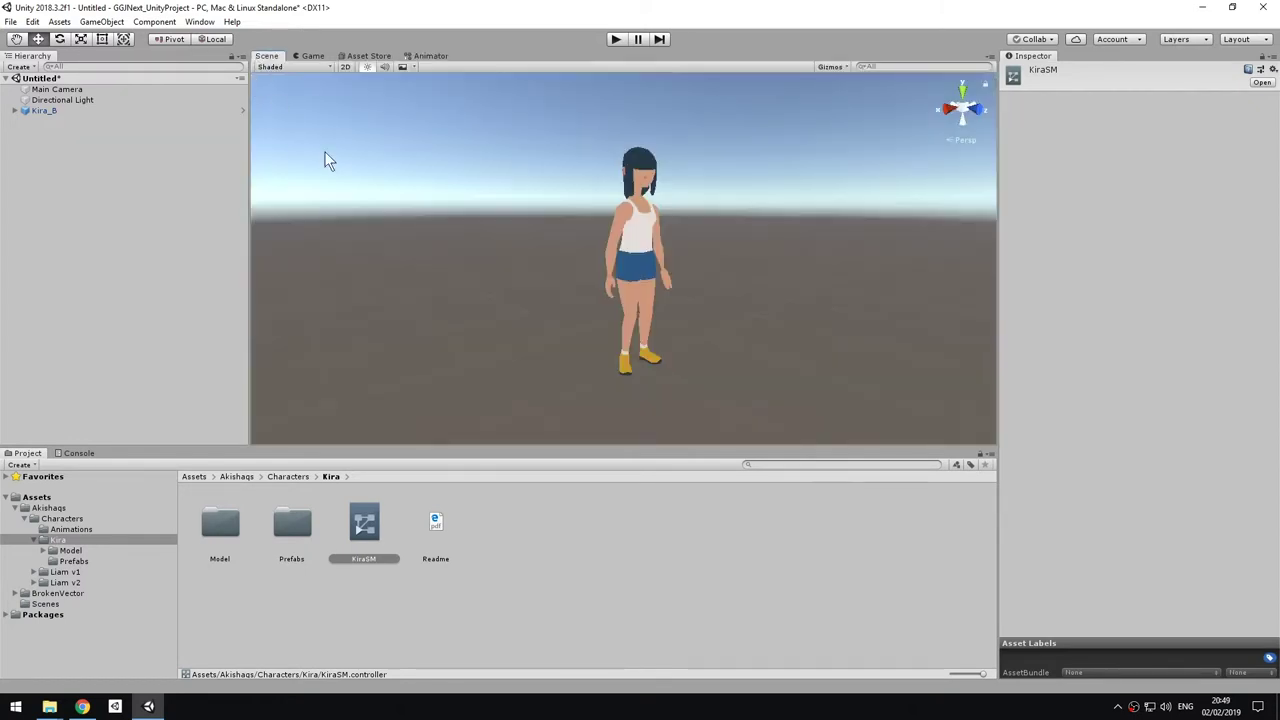
click(166, 115)
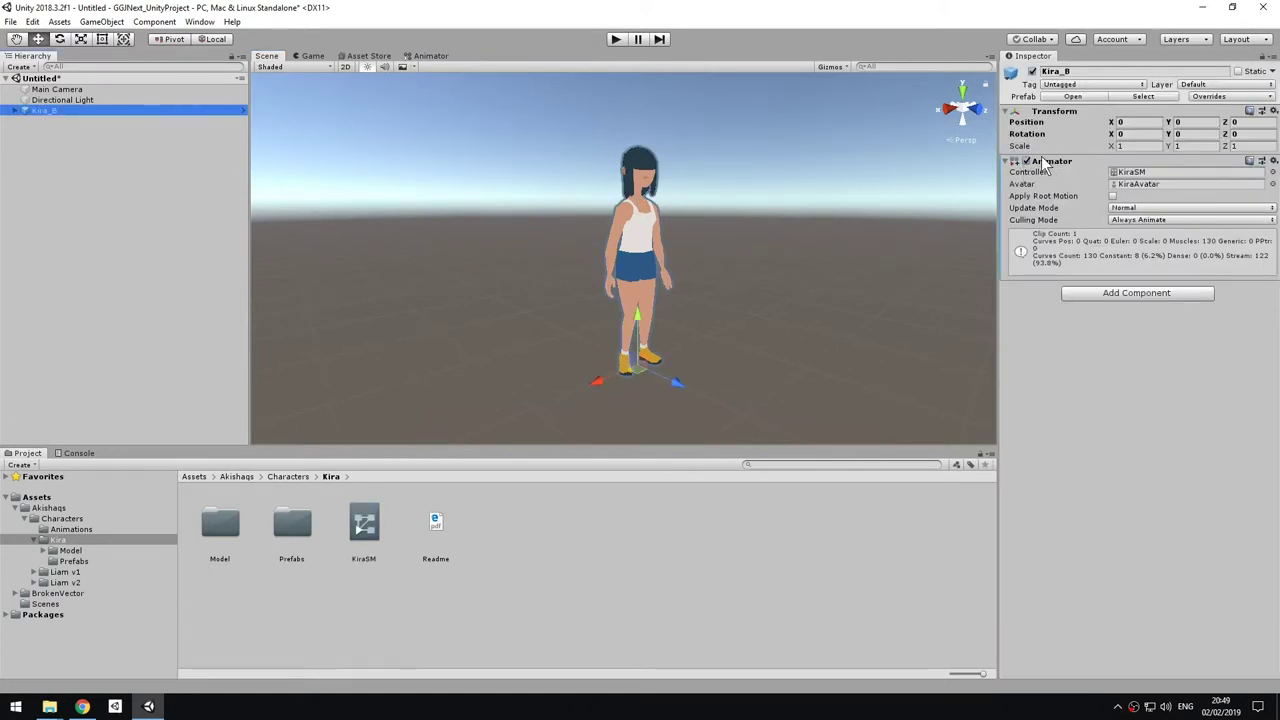
click(1147, 183)
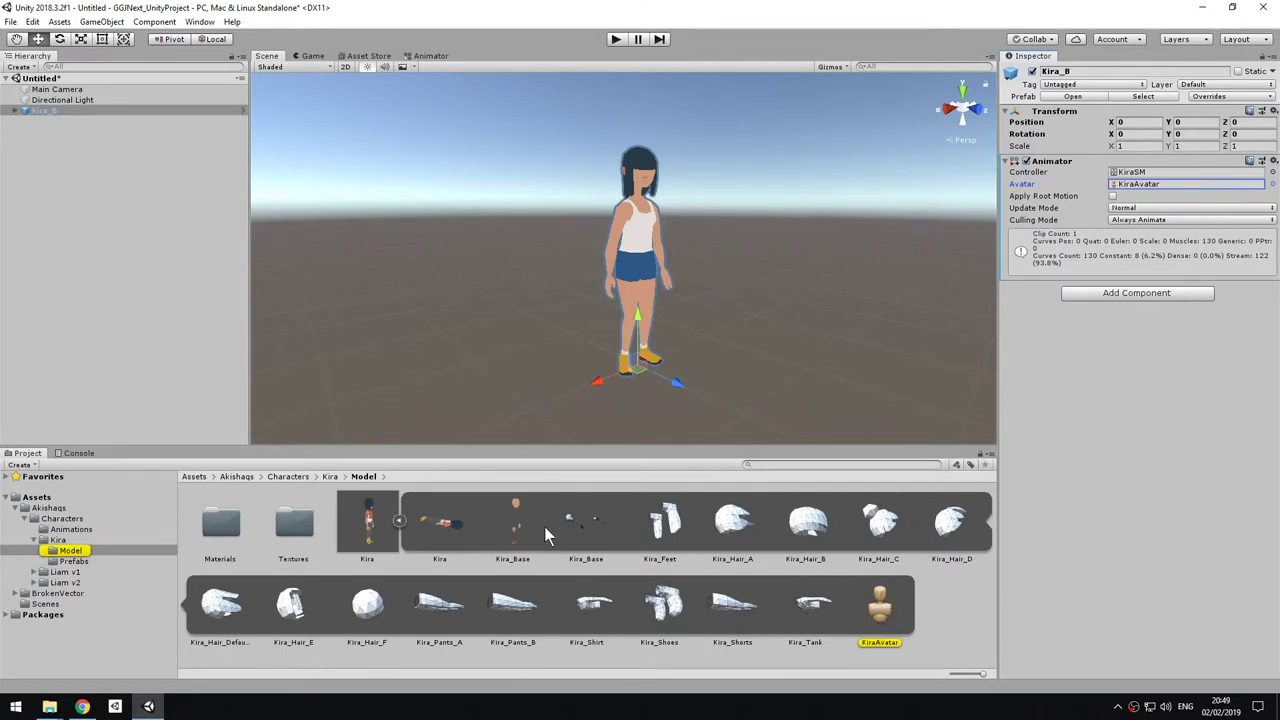
click(398, 520)
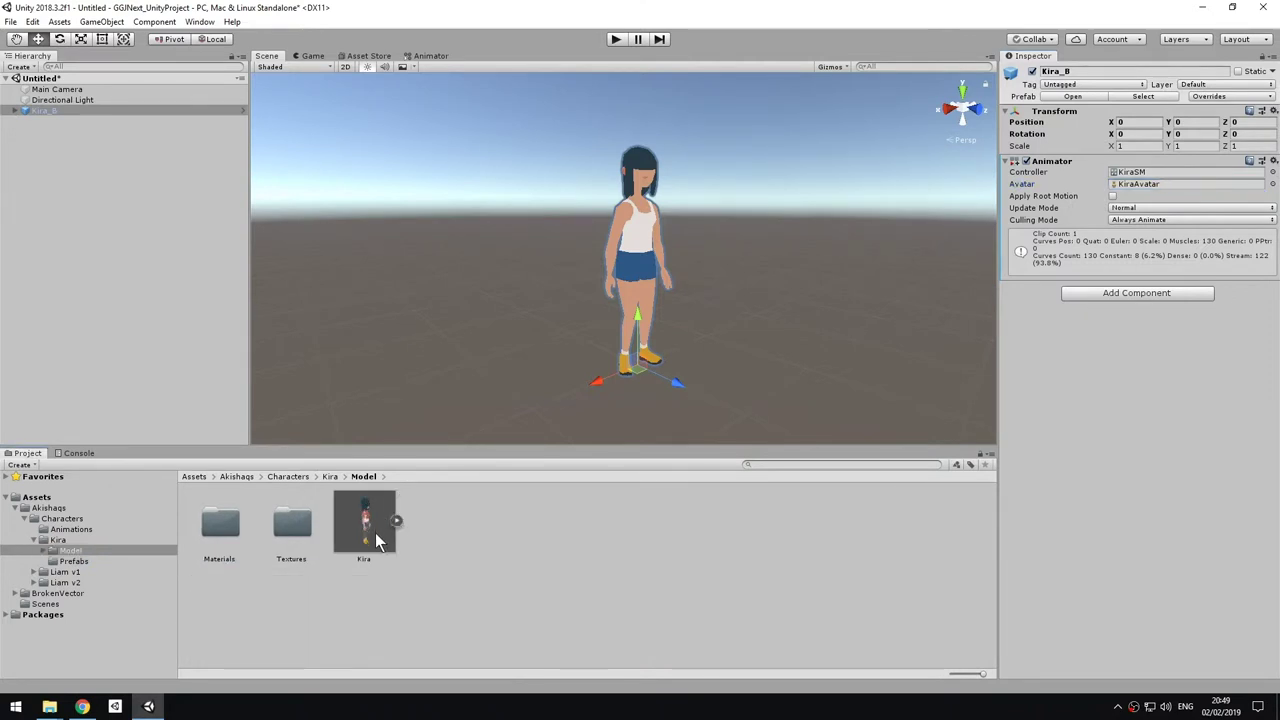
click(397, 521)
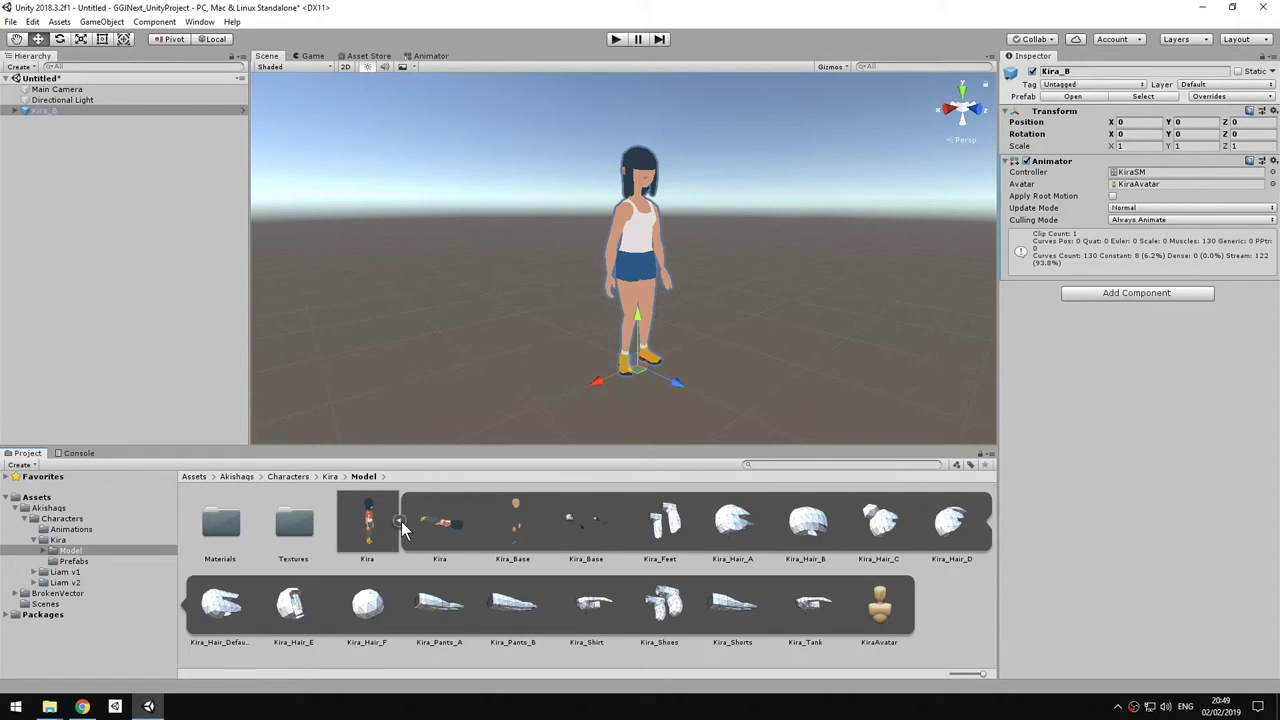
click(398, 521)
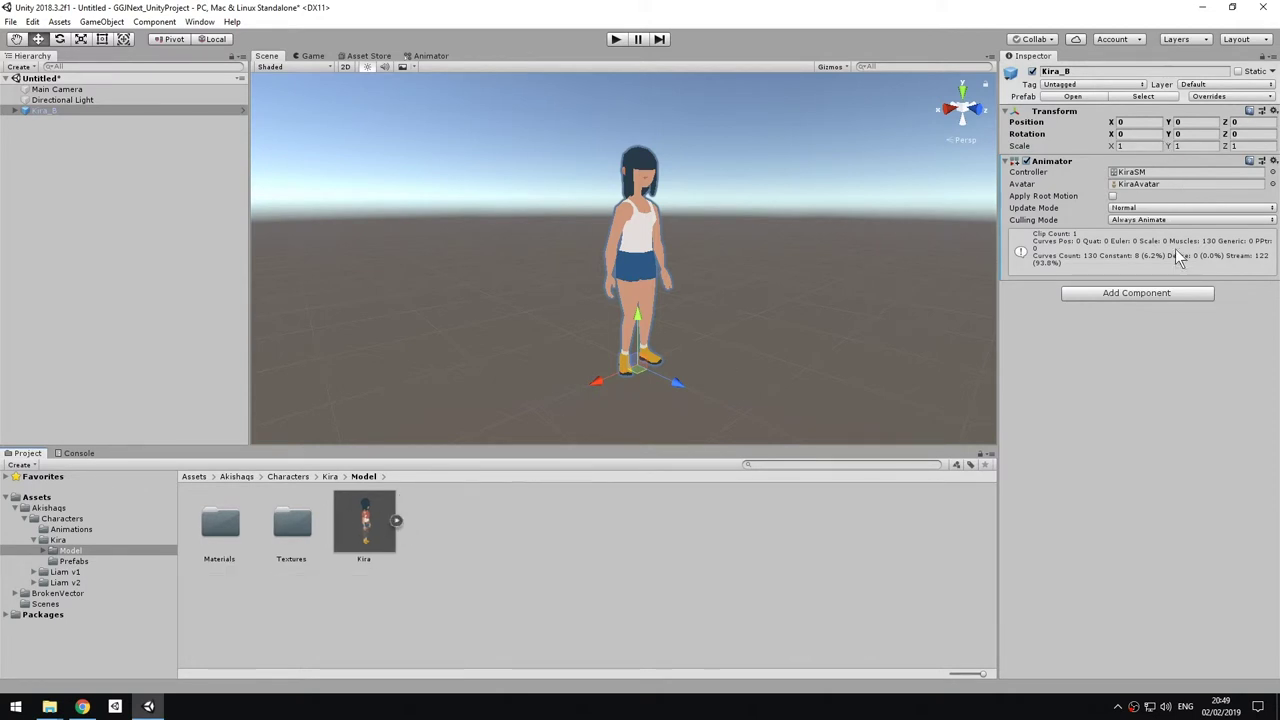
Step: Preview Kira idling in play mode and browse the HumanoidIdle clip in the Animations folder
click(618, 39)
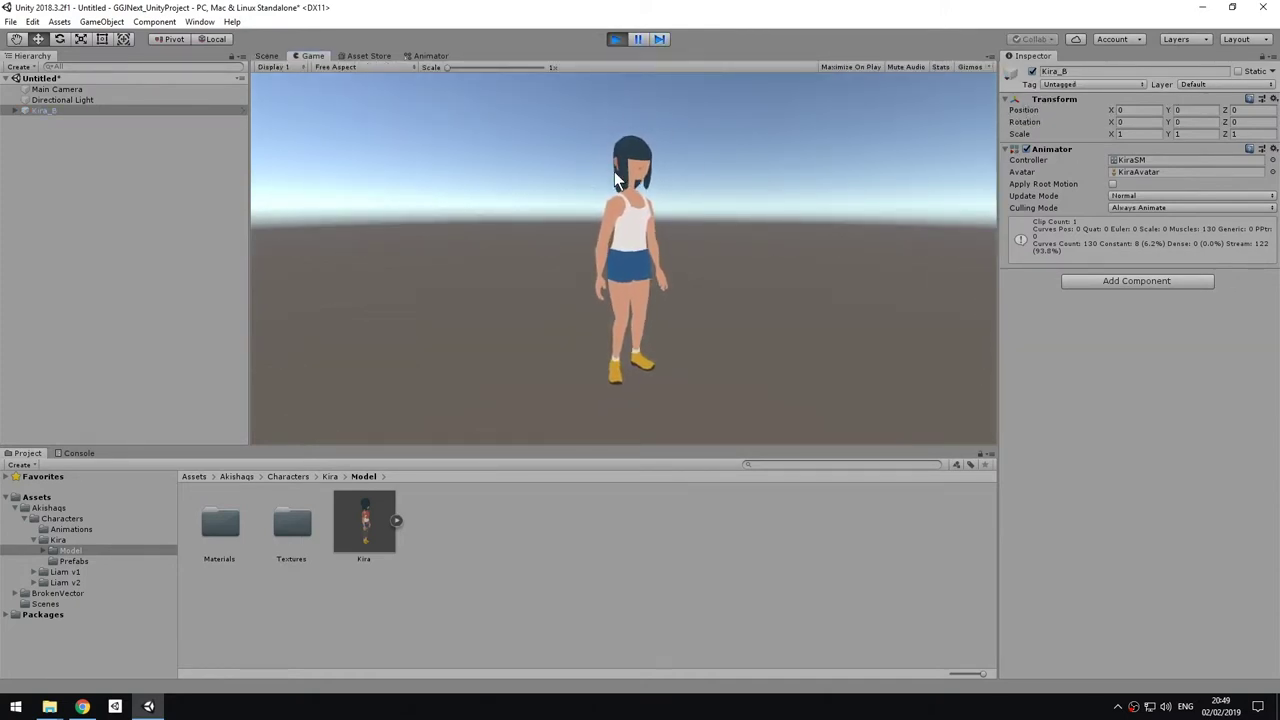
click(64, 530)
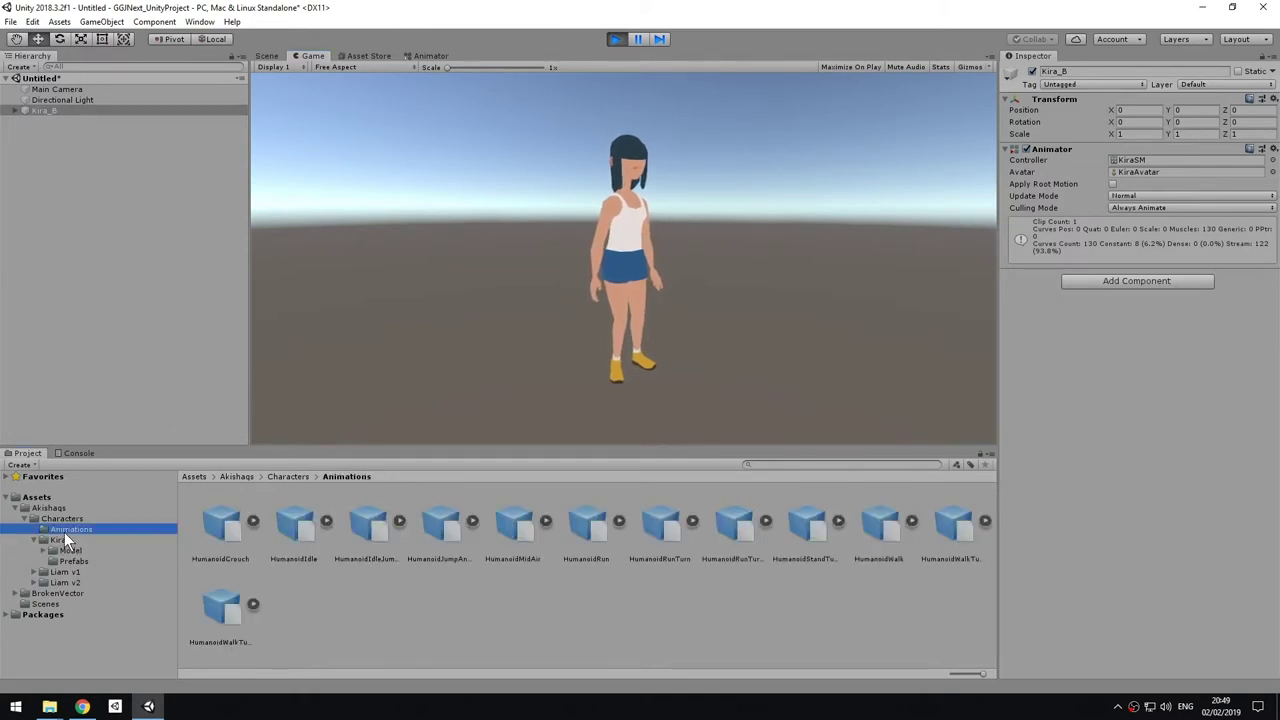
click(326, 521)
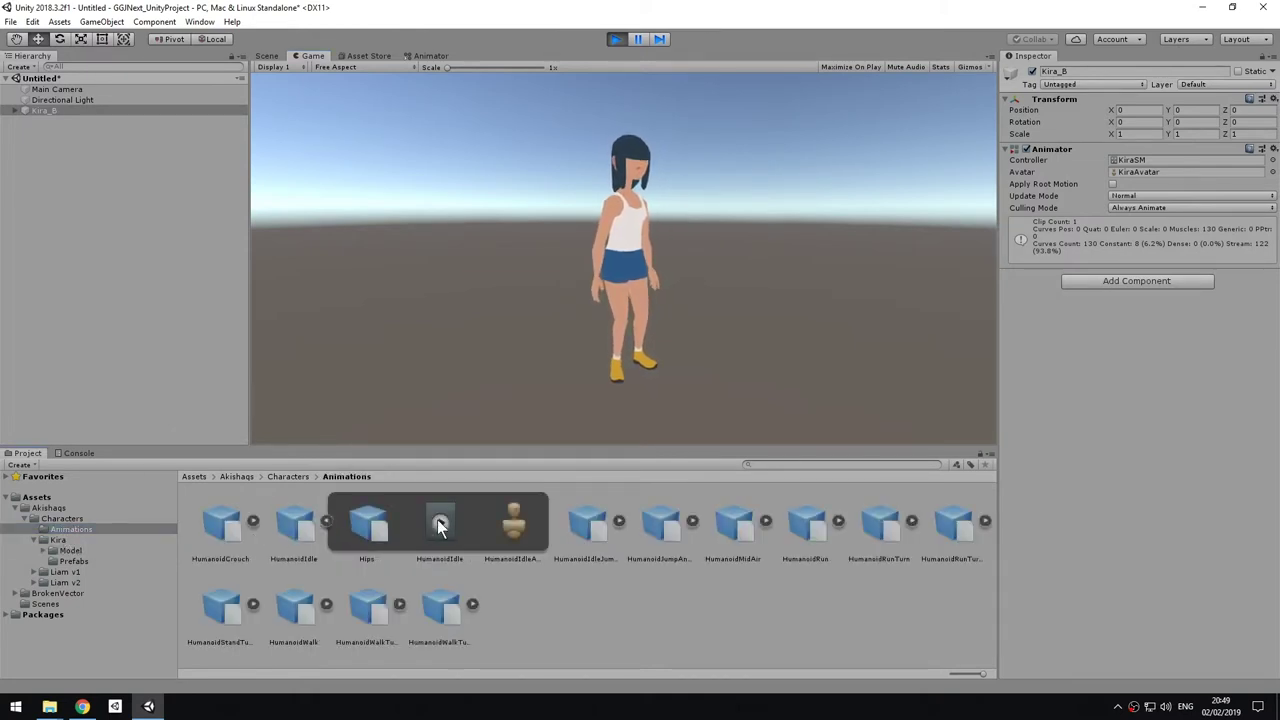
click(326, 521)
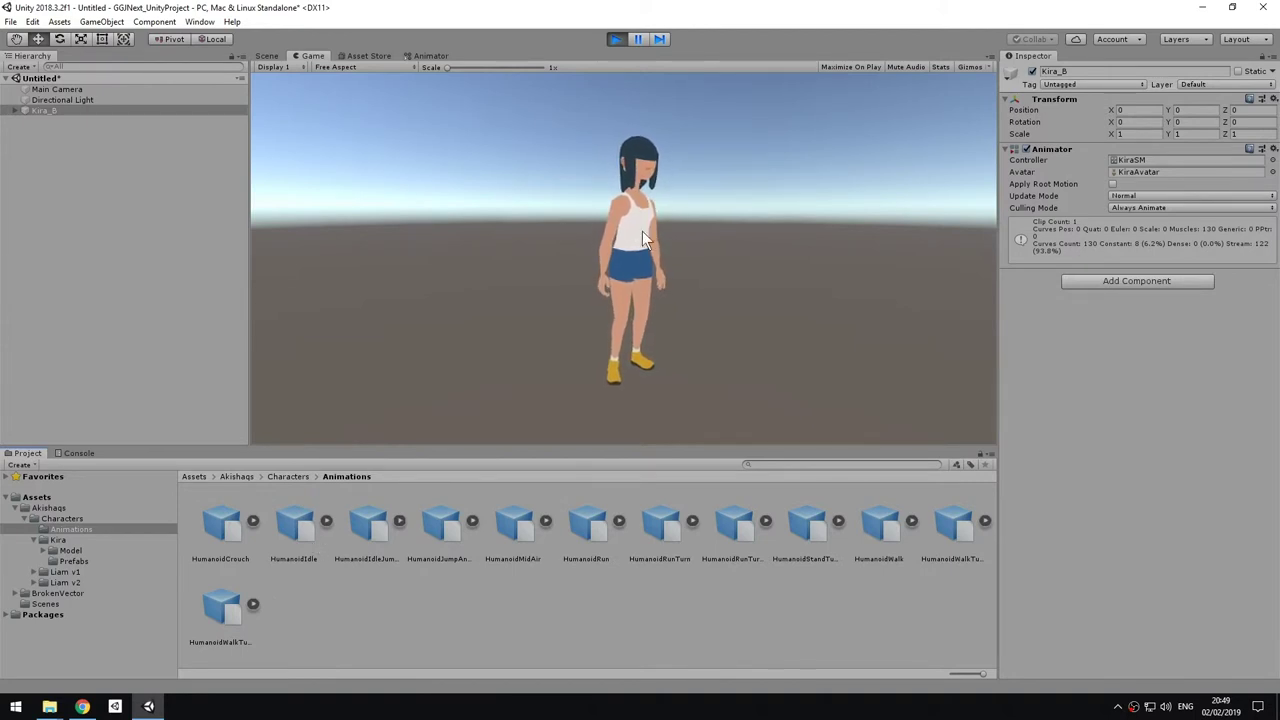
Step: Check the Kira model's Rig import settings showing Humanoid, then exit play mode
click(1137, 172)
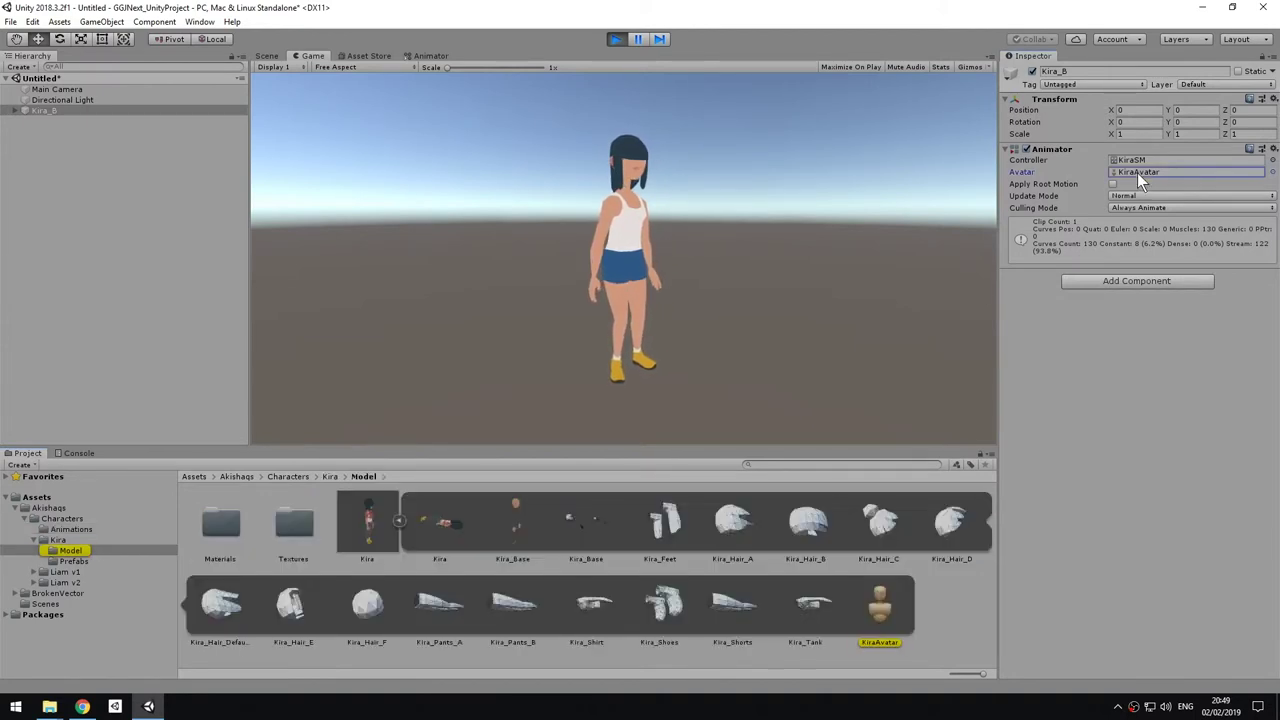
click(397, 522)
click(376, 524)
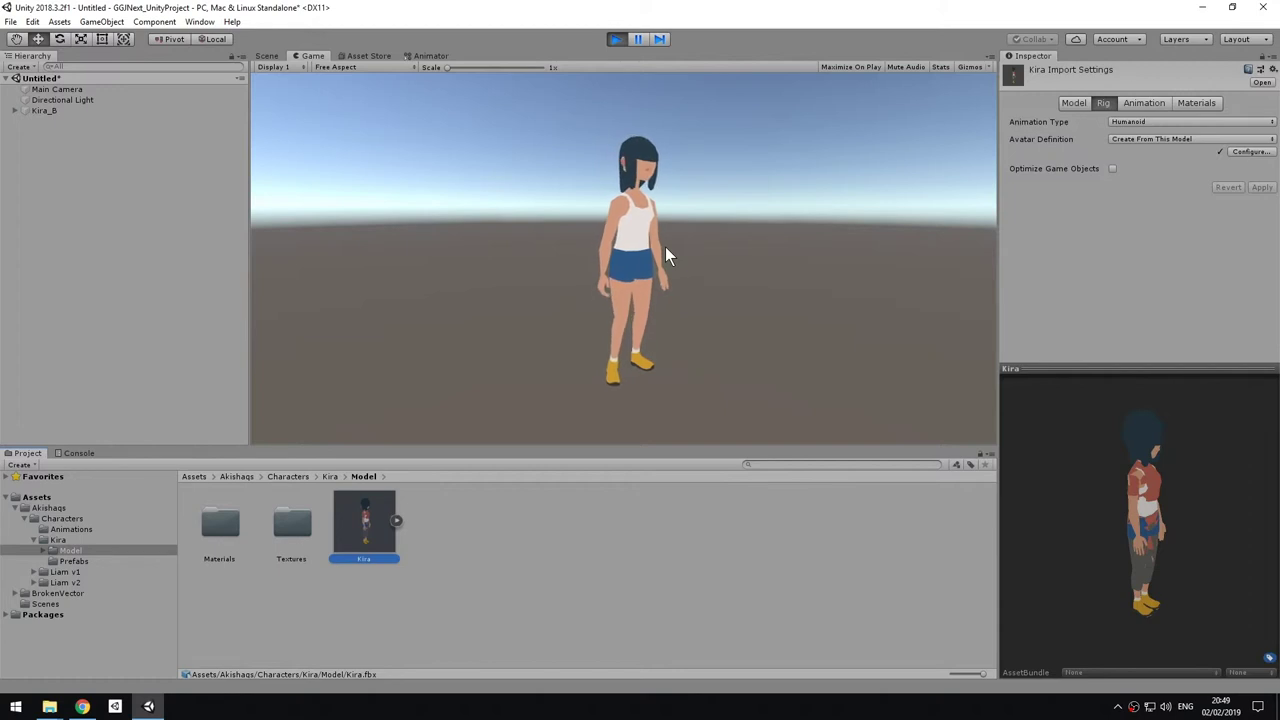
click(616, 39)
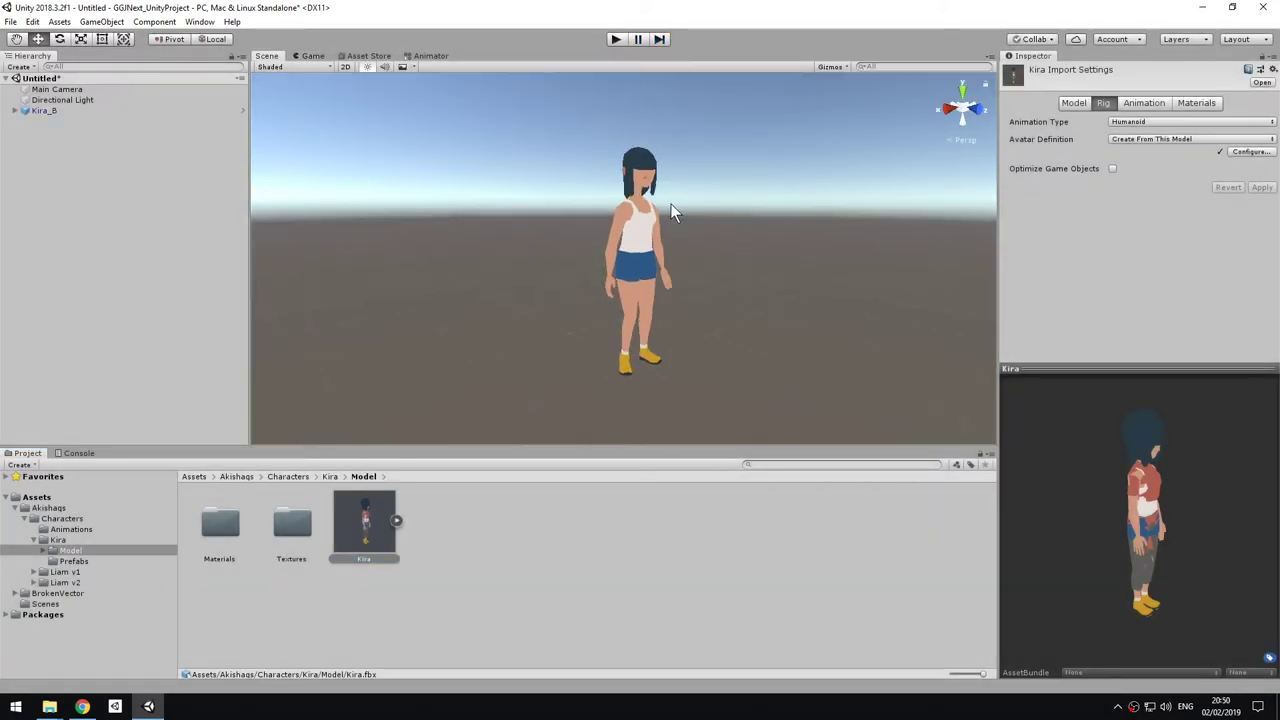
Step: Add a HumanoidWalk state to KiraSM's Base Layer from the HumanoidWalk clip, placed near Entry
click(71, 530)
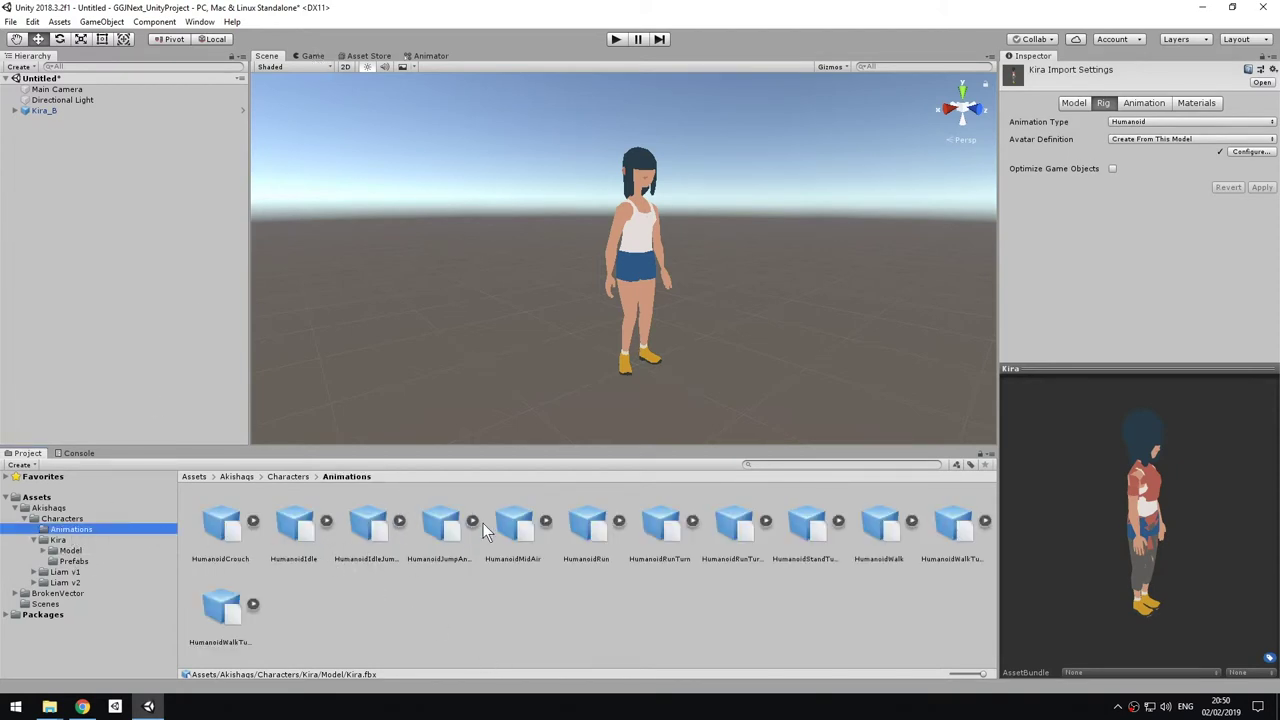
click(893, 527)
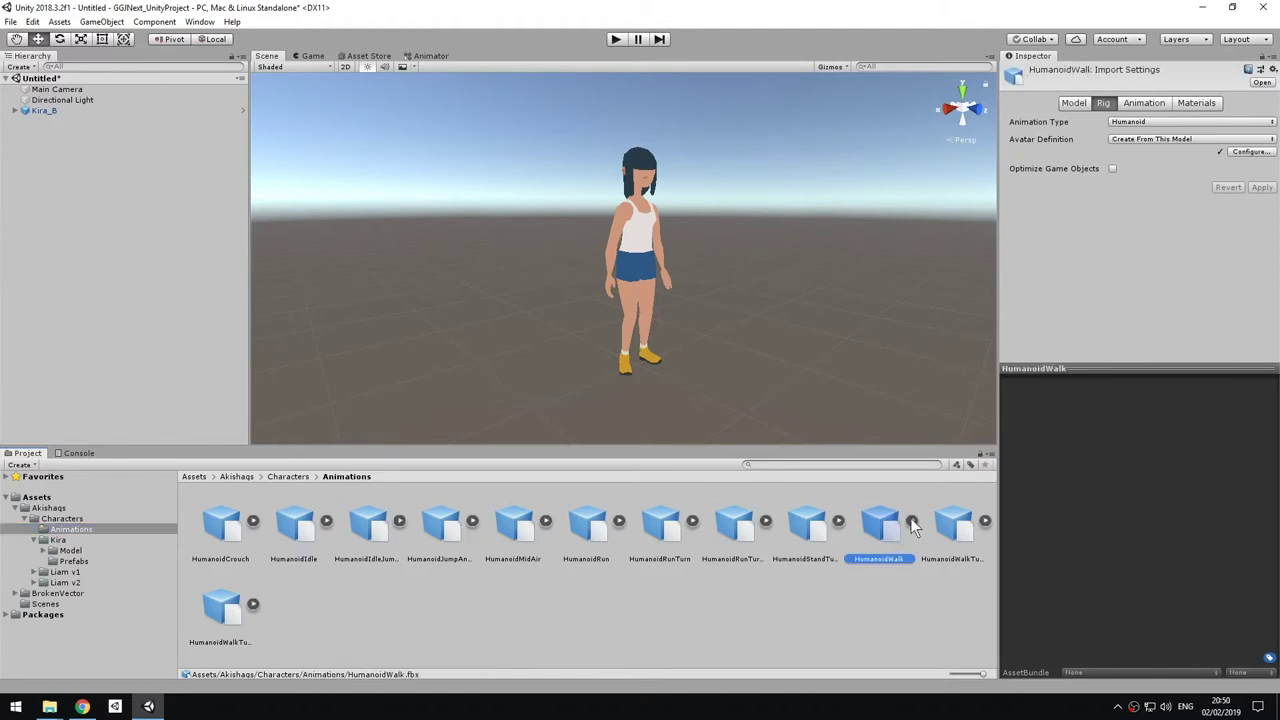
click(912, 519)
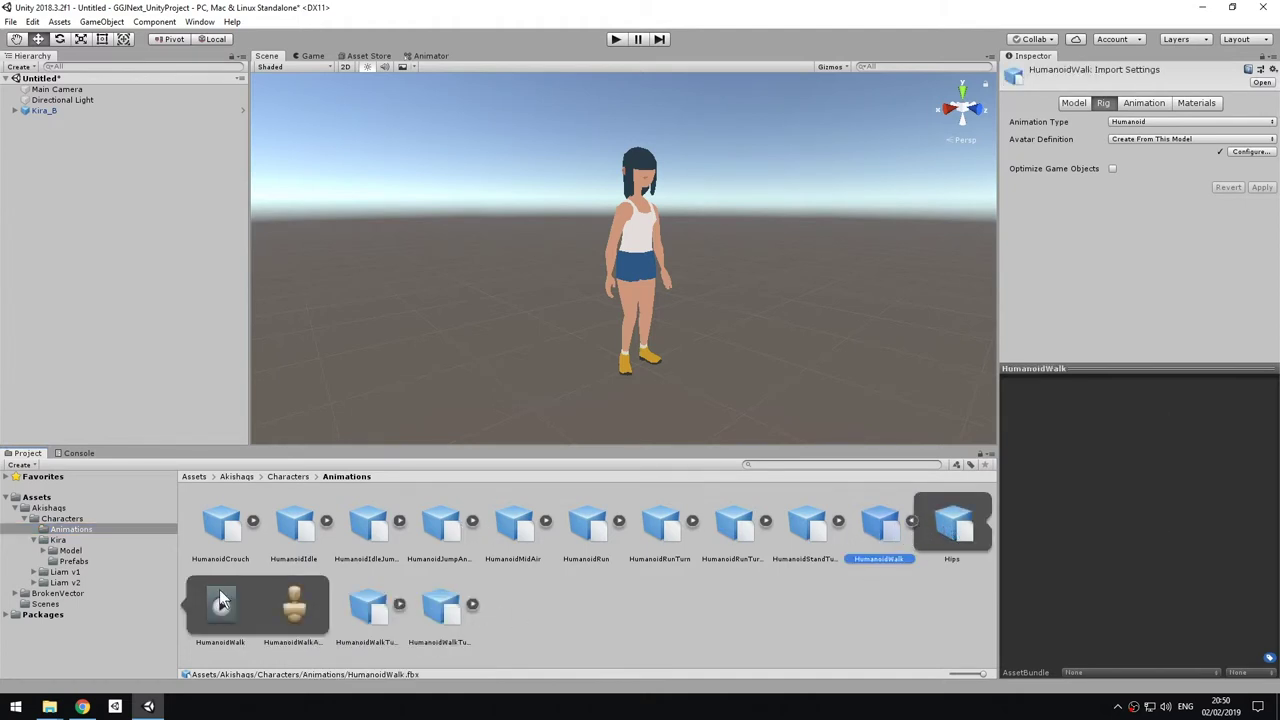
click(418, 56)
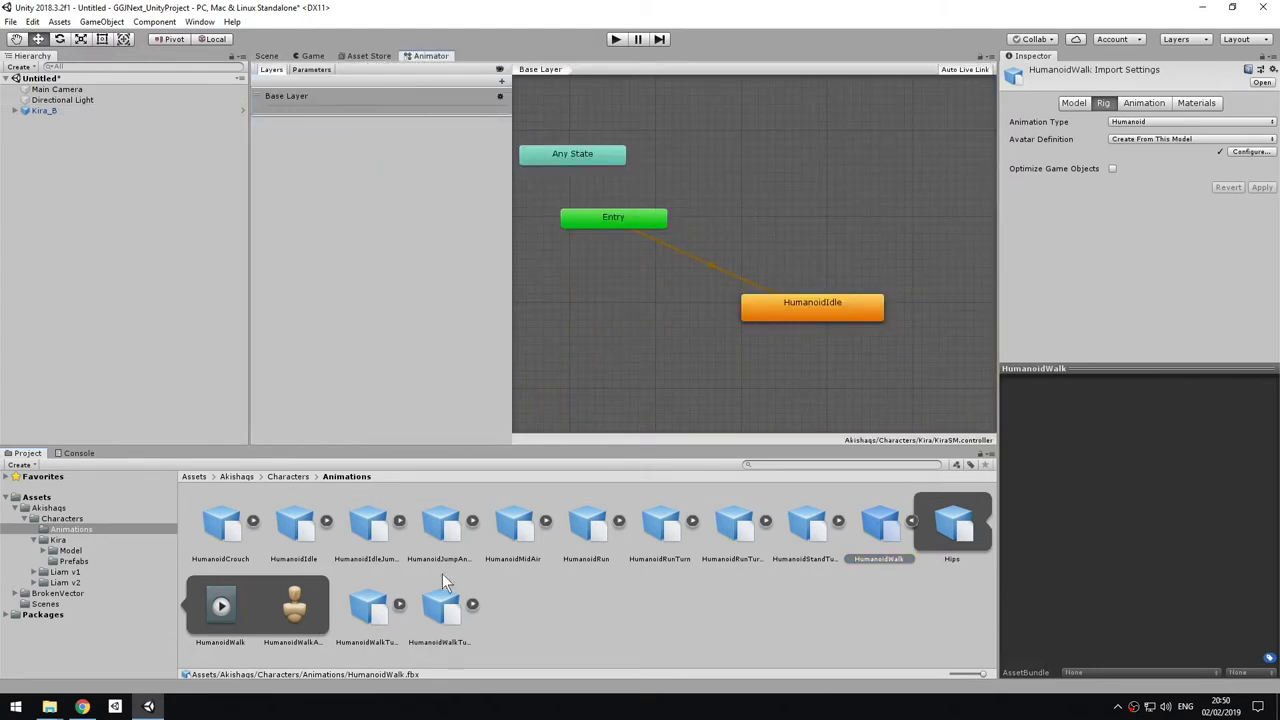
drag(209, 614, 742, 250)
drag(814, 184, 814, 184)
drag(895, 200, 841, 207)
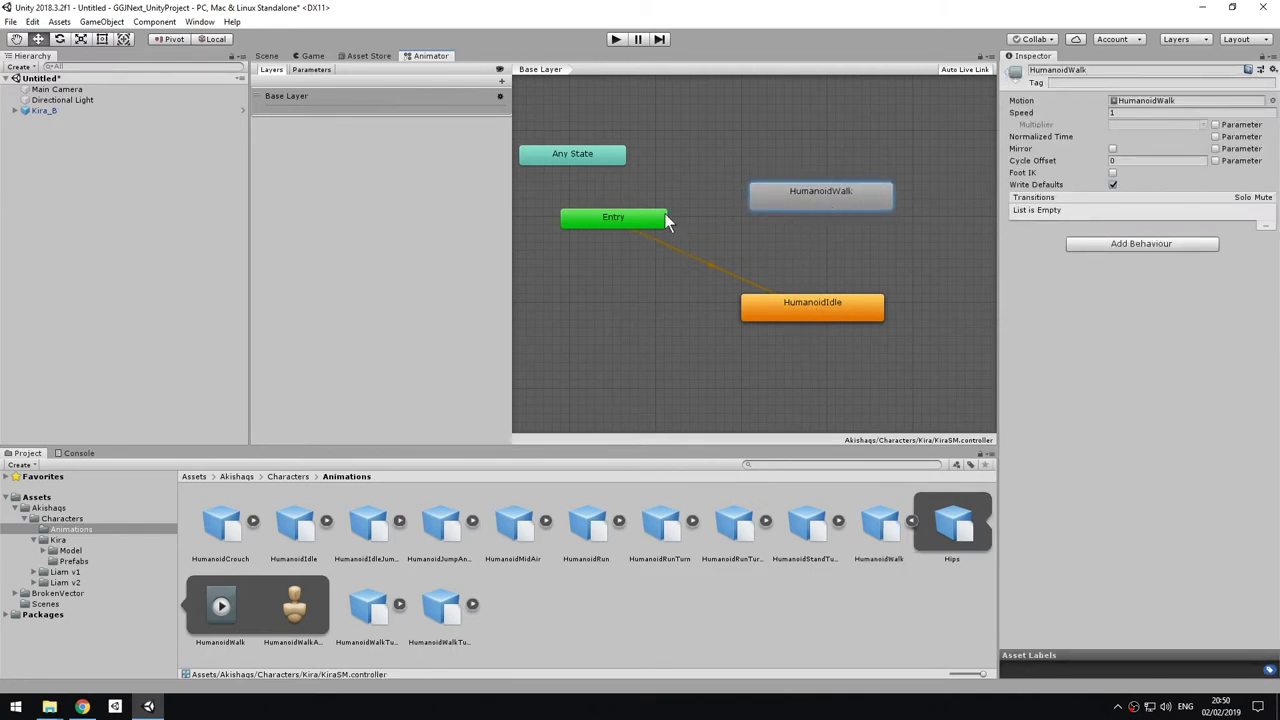
Step: Set HumanoidWalk as the layer default state so Entry links to it
right_click(807, 197)
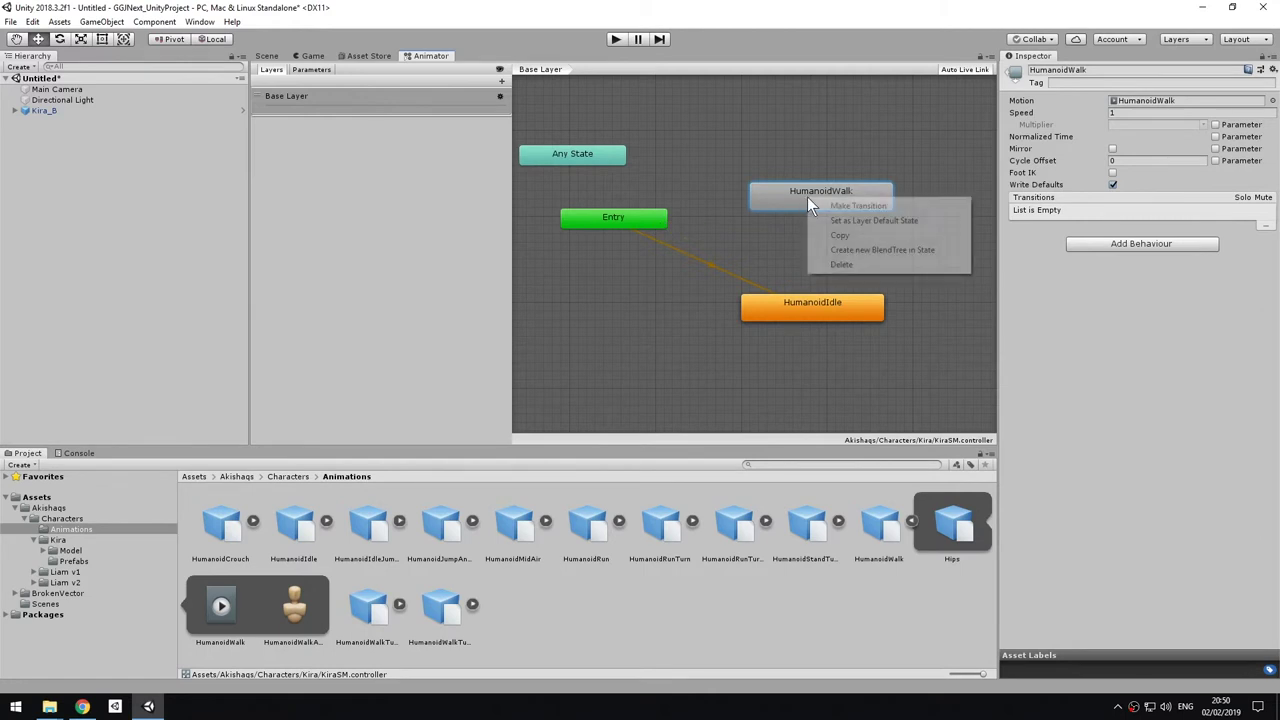
click(919, 220)
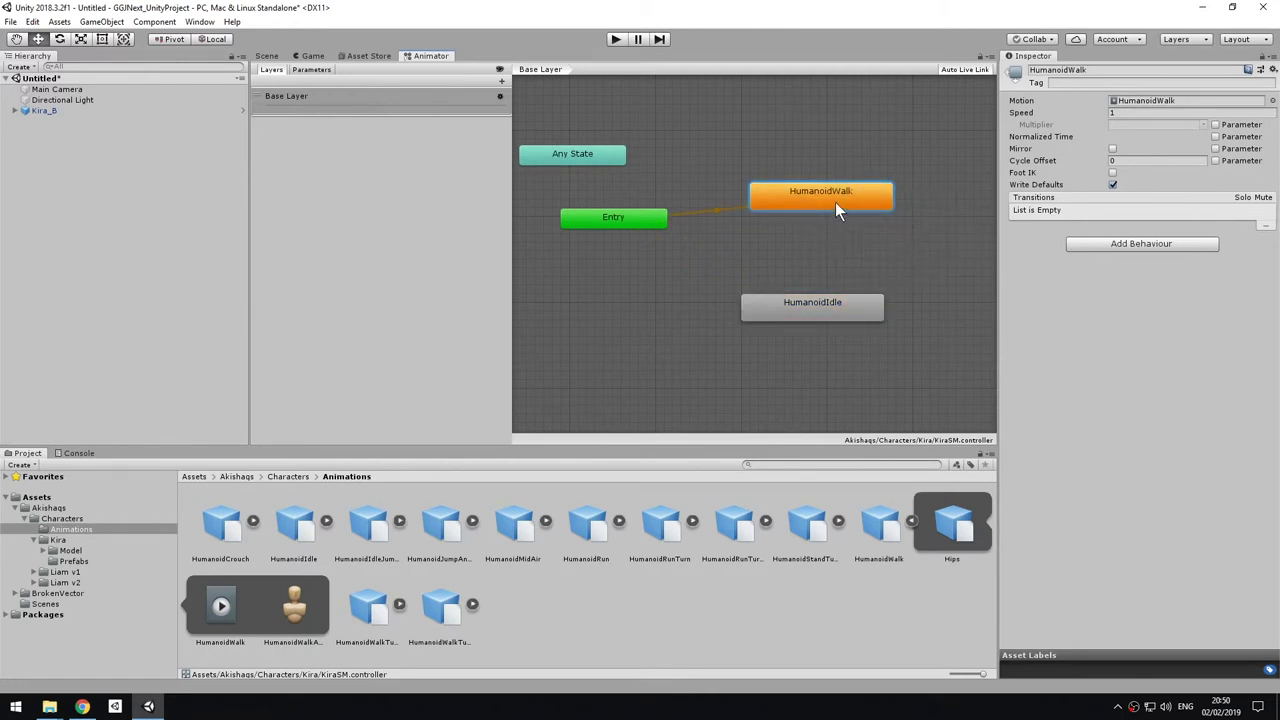
drag(835, 194, 872, 190)
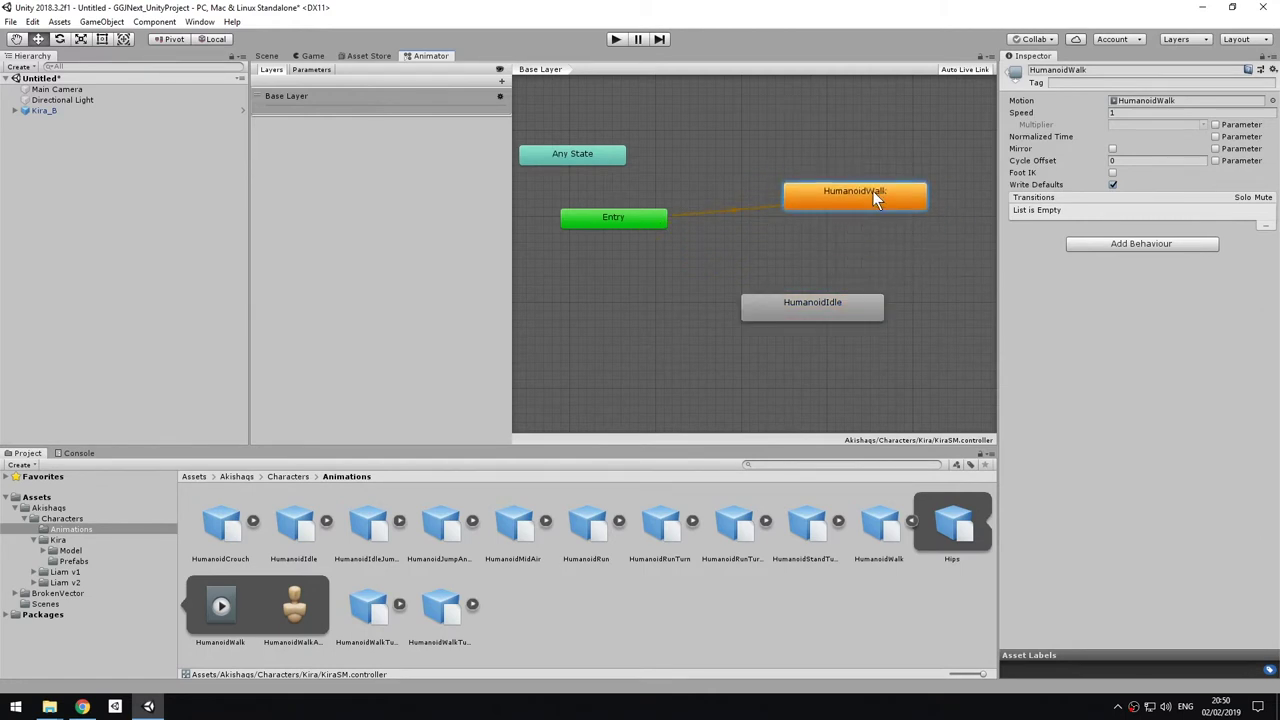
Step: Watch Kira walk in play mode, stop, and select Kira_B to see its Animator's two clips
click(267, 56)
click(617, 40)
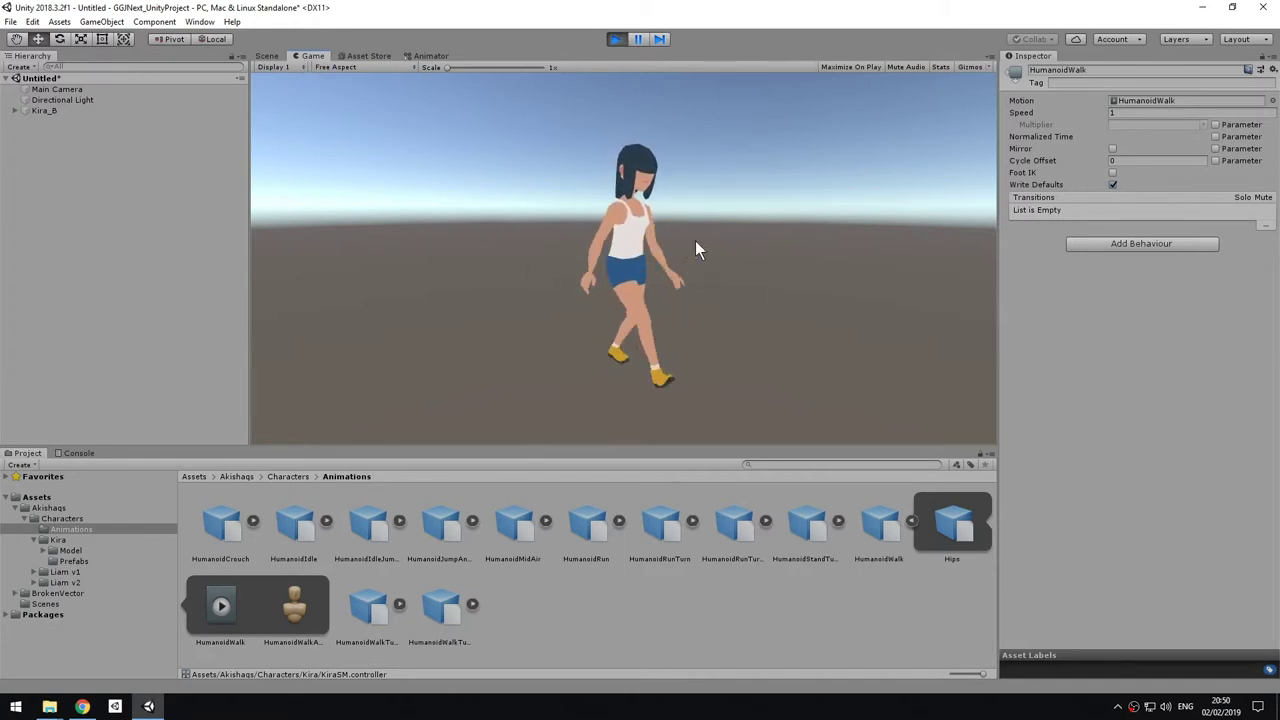
click(616, 38)
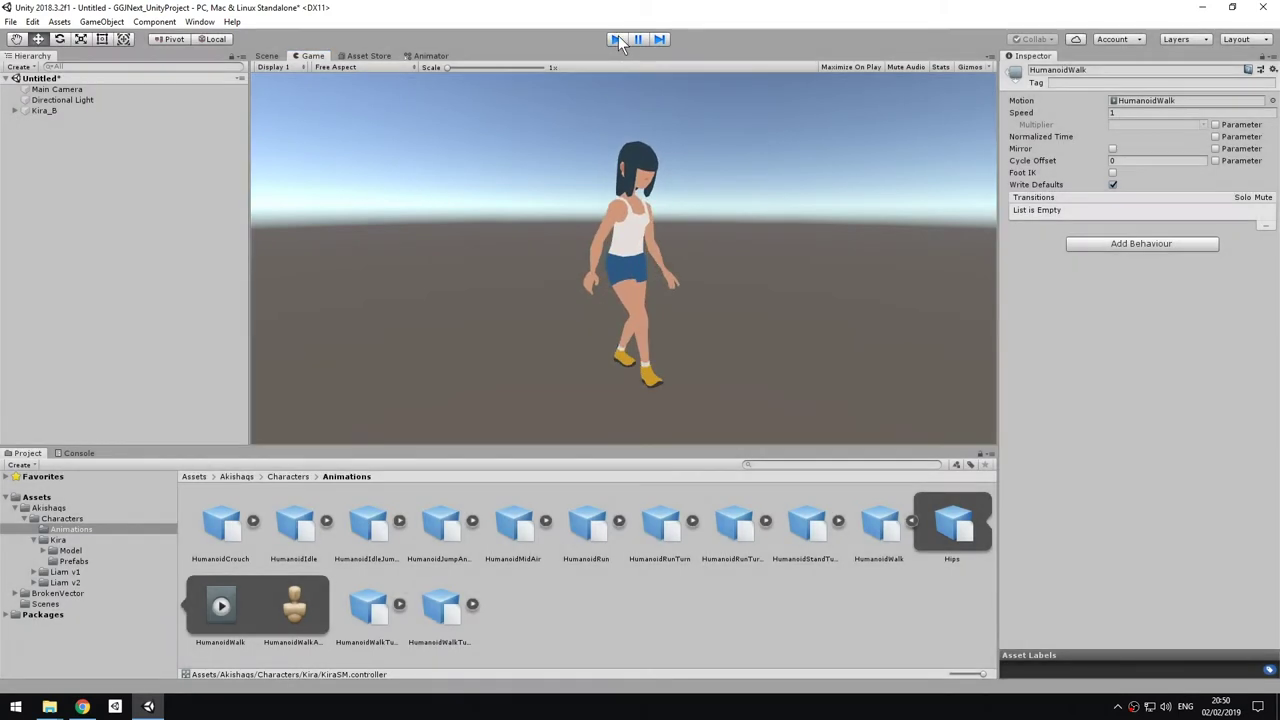
click(50, 101)
click(51, 109)
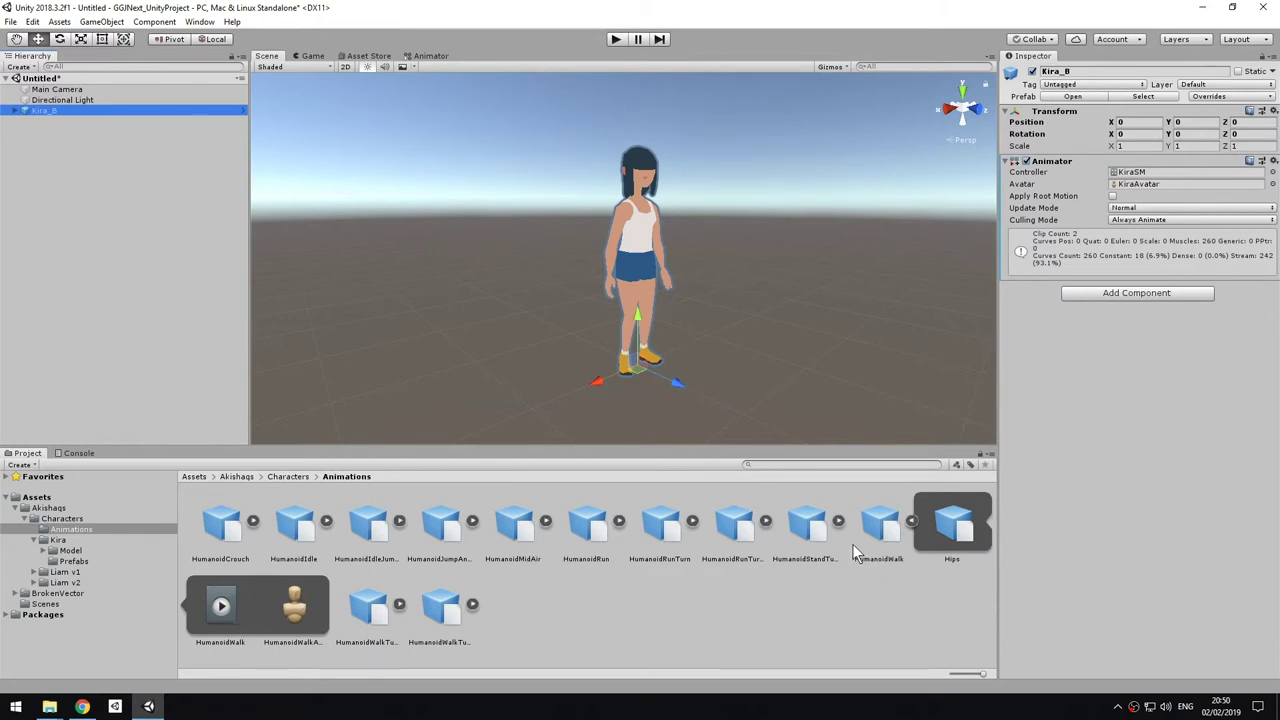
Step: Turn on Apply Root Motion for Kira_B and start play mode, framing the walking Kira
click(911, 520)
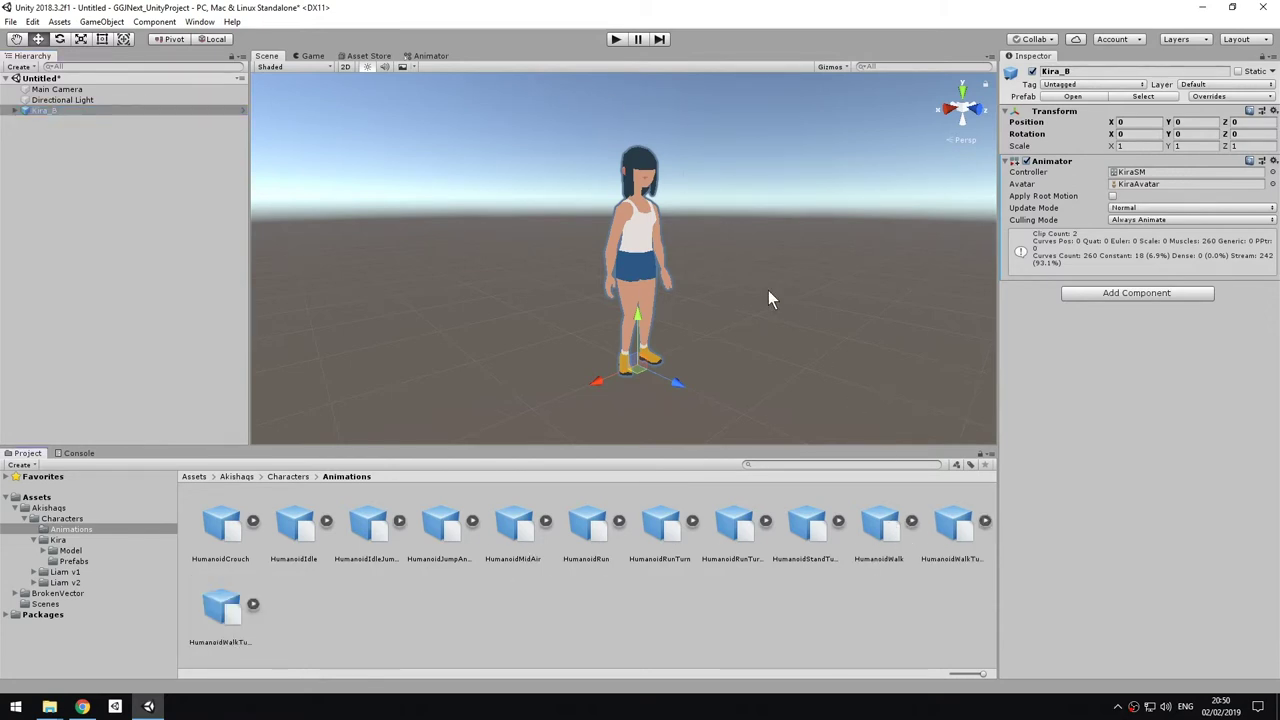
click(1053, 197)
click(1110, 196)
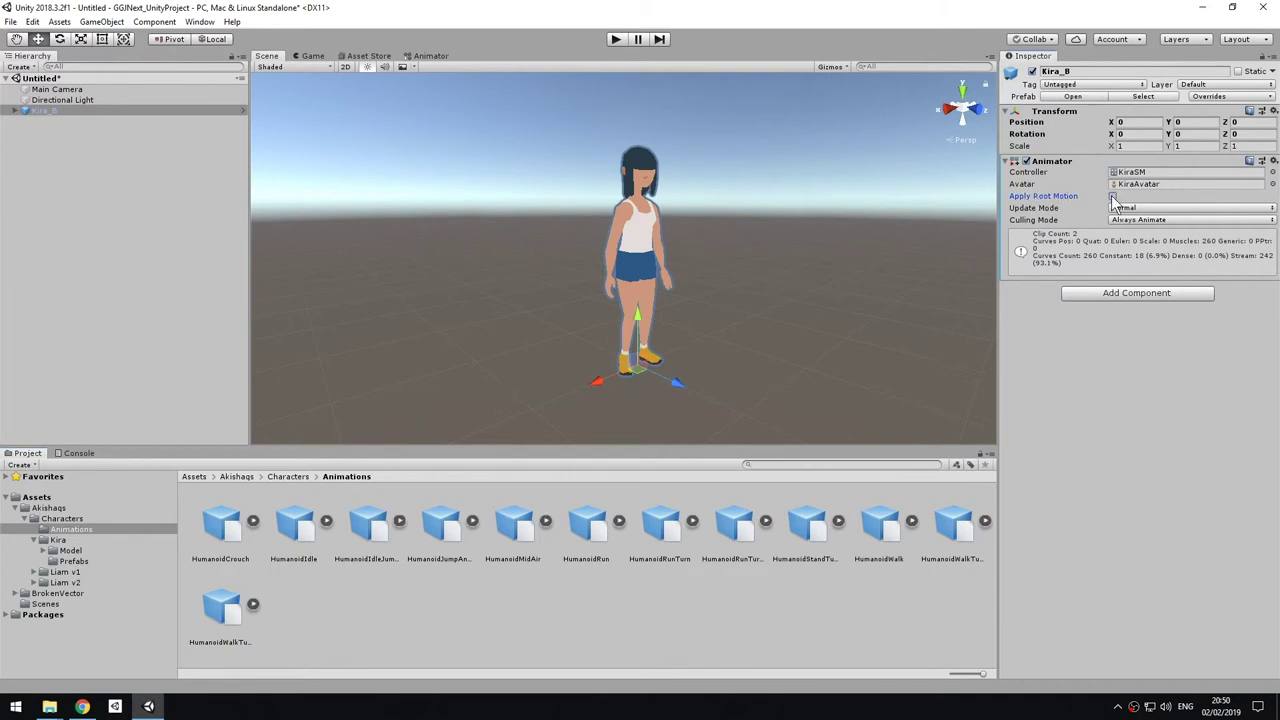
click(618, 39)
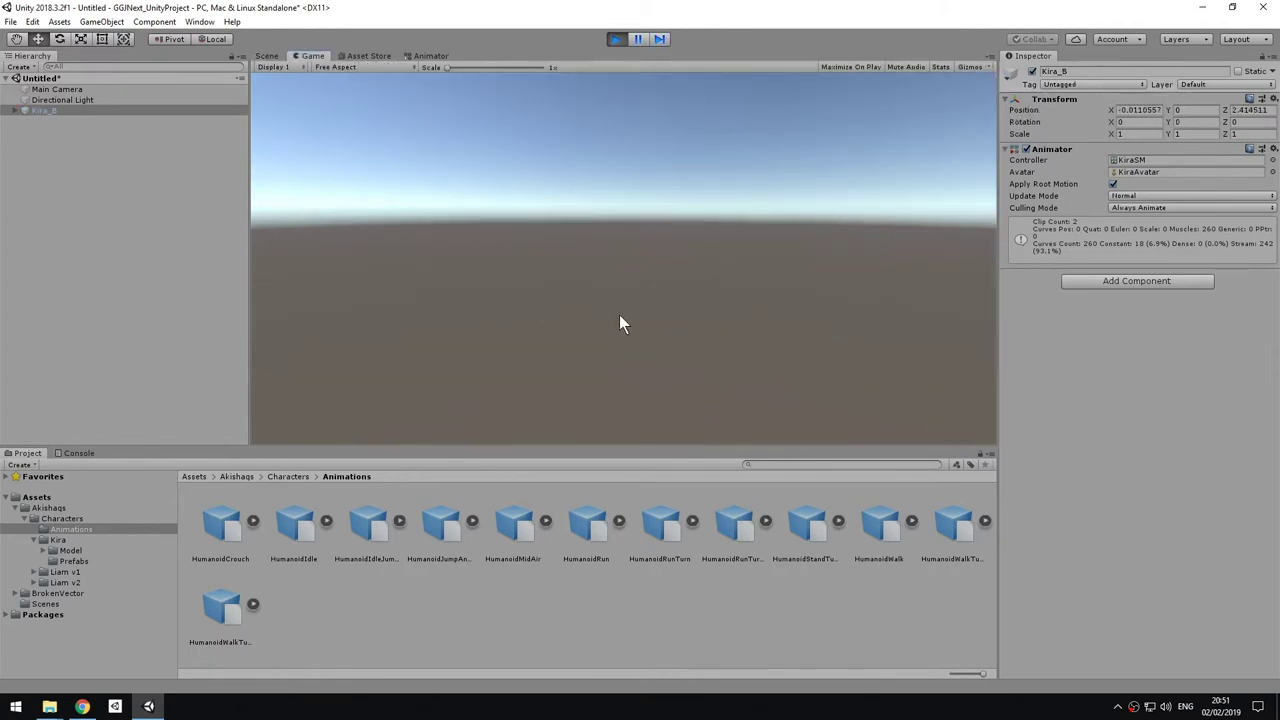
click(267, 56)
key(f)
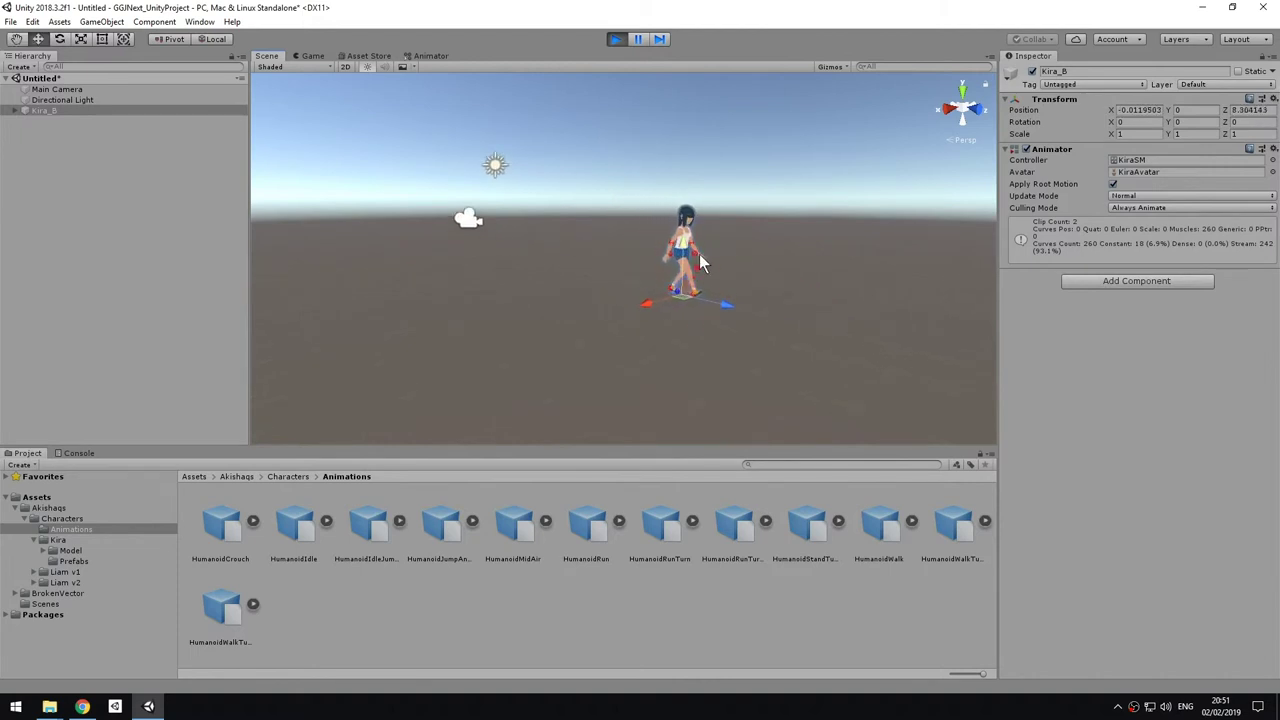
Step: Toggle Apply Root Motion off and on during play to compare Kira's walk, reframing the view
click(1112, 184)
key(q)
drag(838, 308, 748, 300)
key(w)
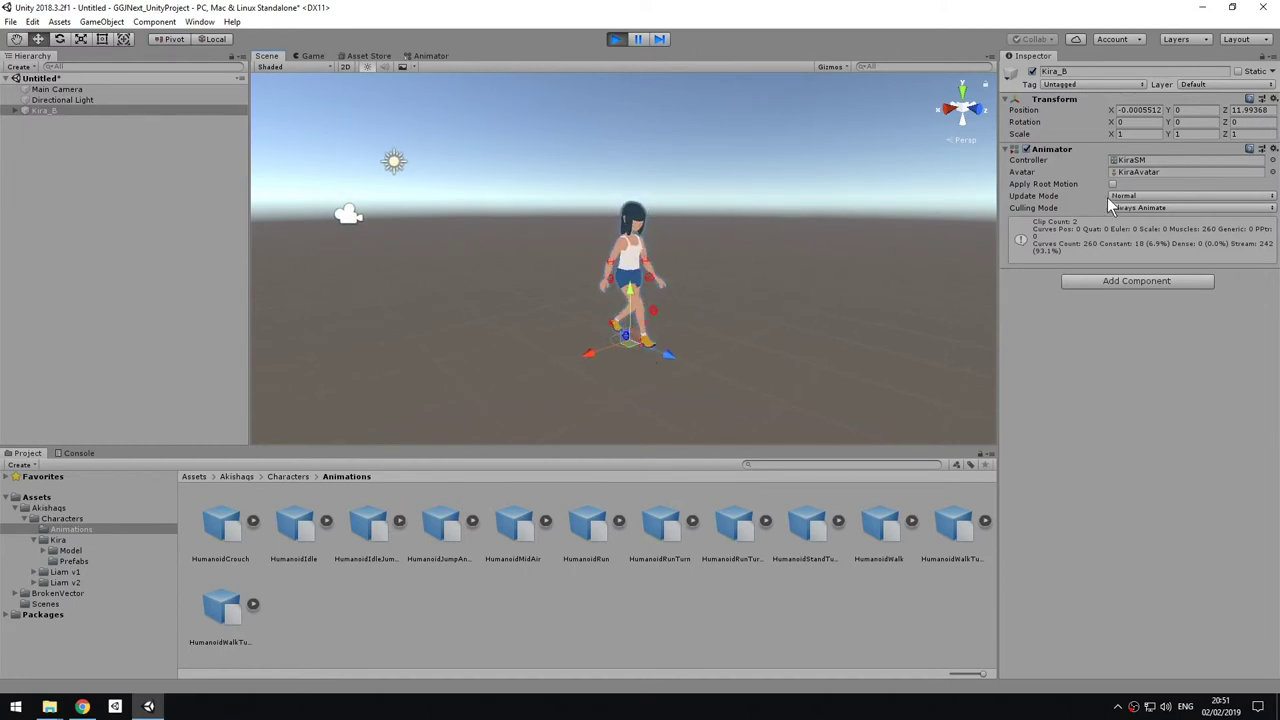
click(1066, 185)
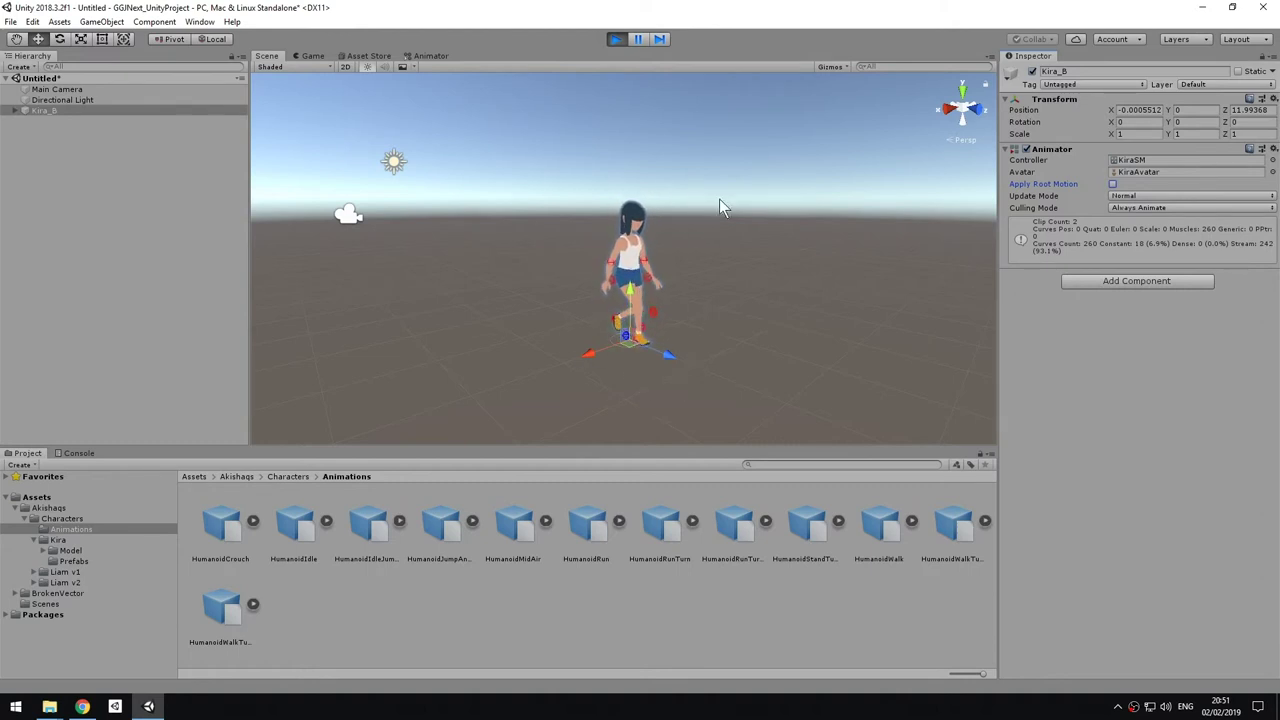
click(1114, 186)
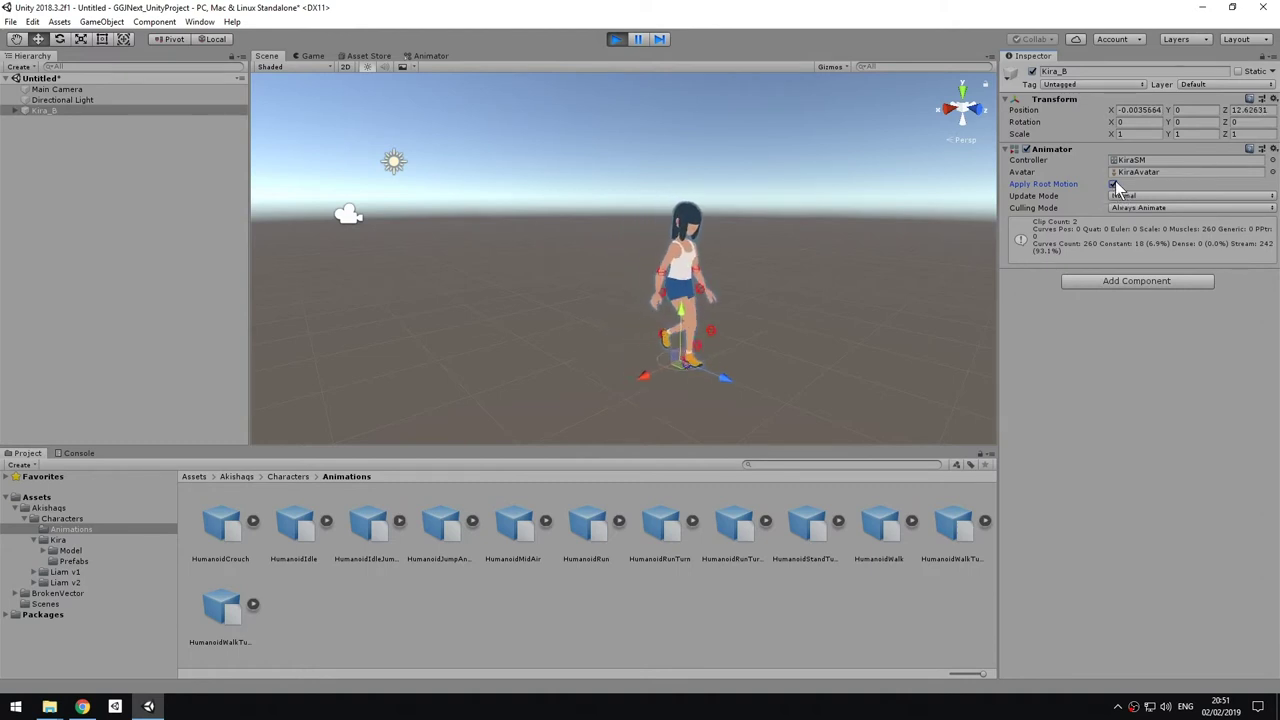
click(1114, 186)
key(f)
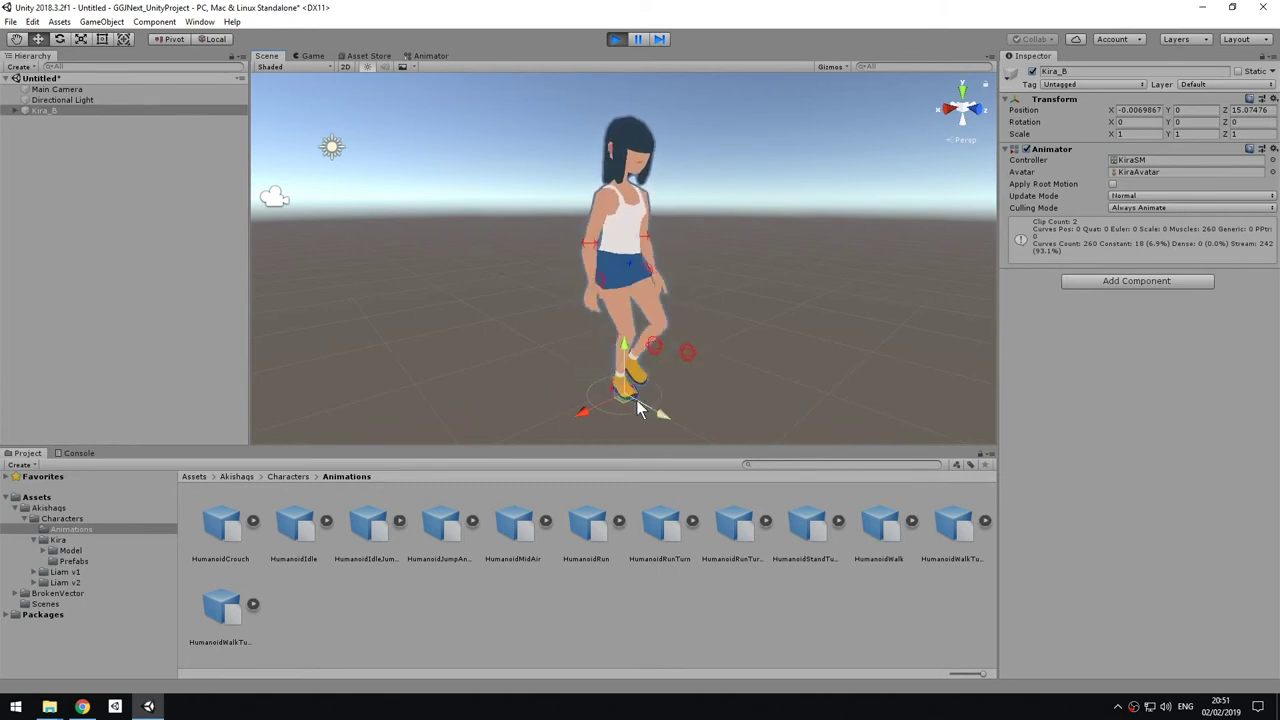
drag(645, 405, 634, 401)
Step: Exit play mode so Kira returns to 0,0,0, then pan, zoom and orbit around her
click(614, 39)
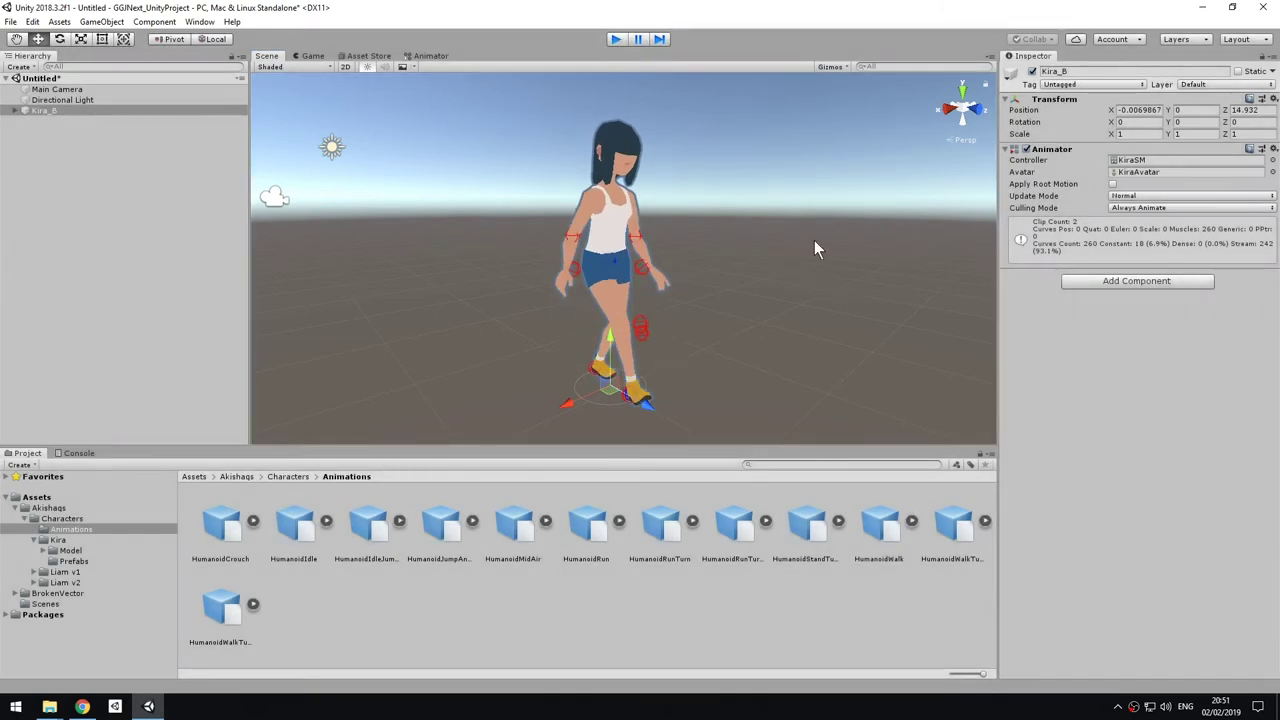
middle_drag(502, 256, 700, 300)
scroll(603, 320, up, 5)
middle_drag(500, 286, 573, 317)
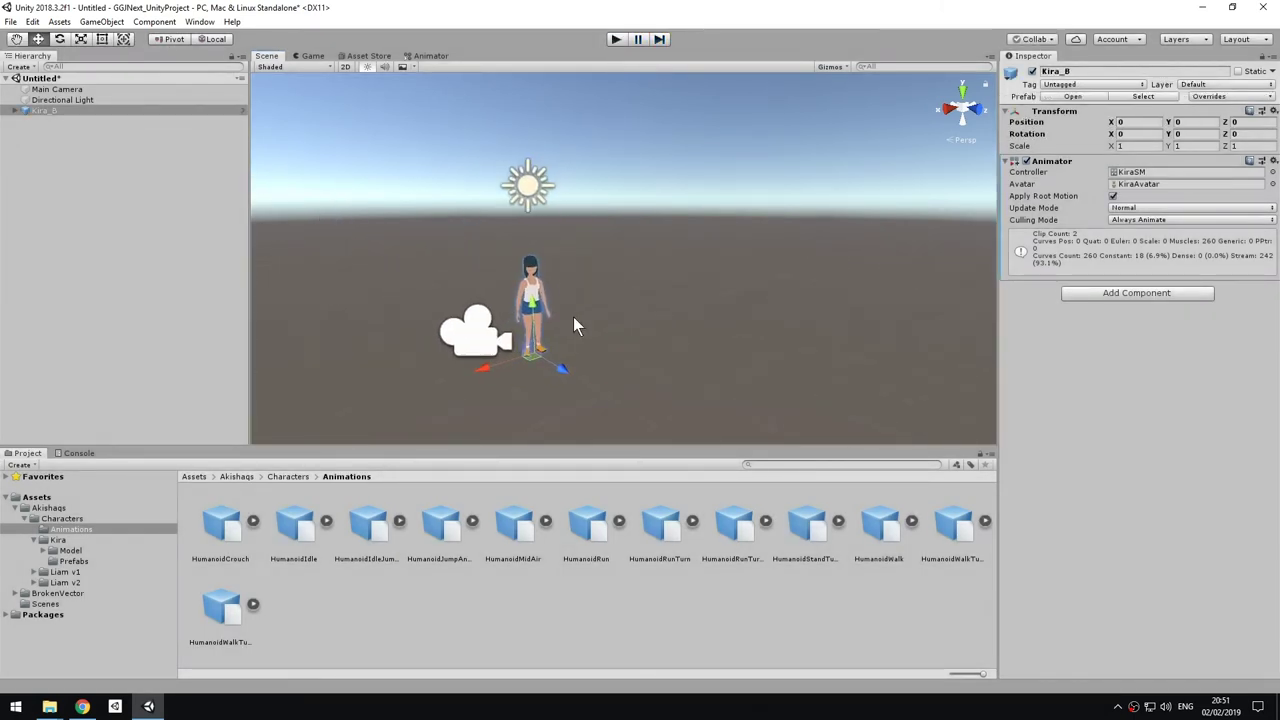
scroll(573, 316, up, 2)
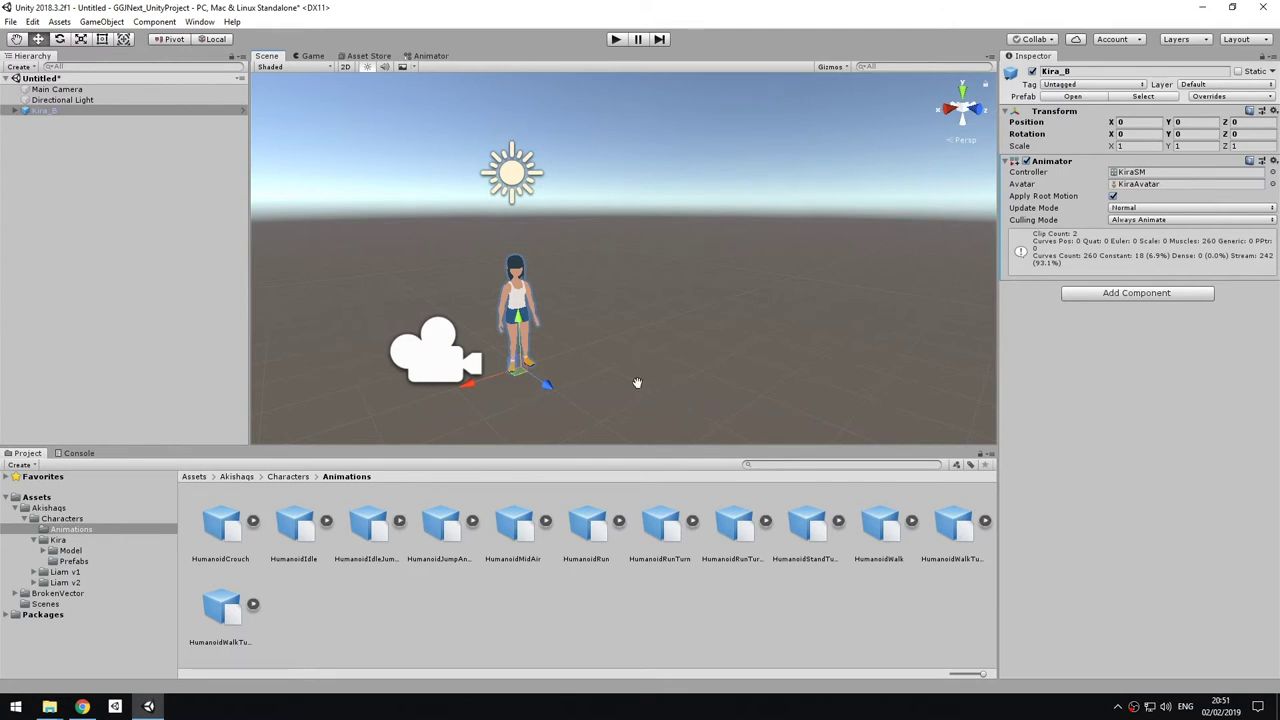
alt+drag(637, 380, 544, 186)
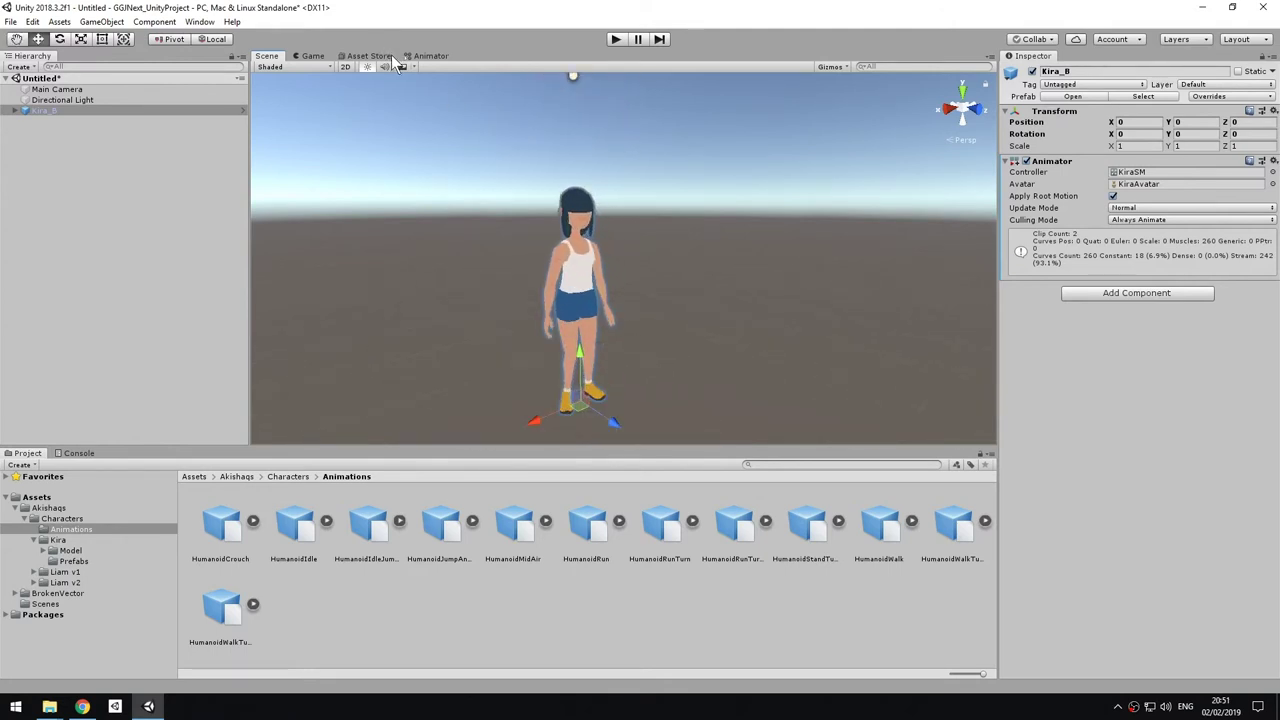
Step: Rearrange the HumanoidWalk and HumanoidIdle states in the KiraSM Animator graph
click(428, 55)
drag(842, 200, 850, 133)
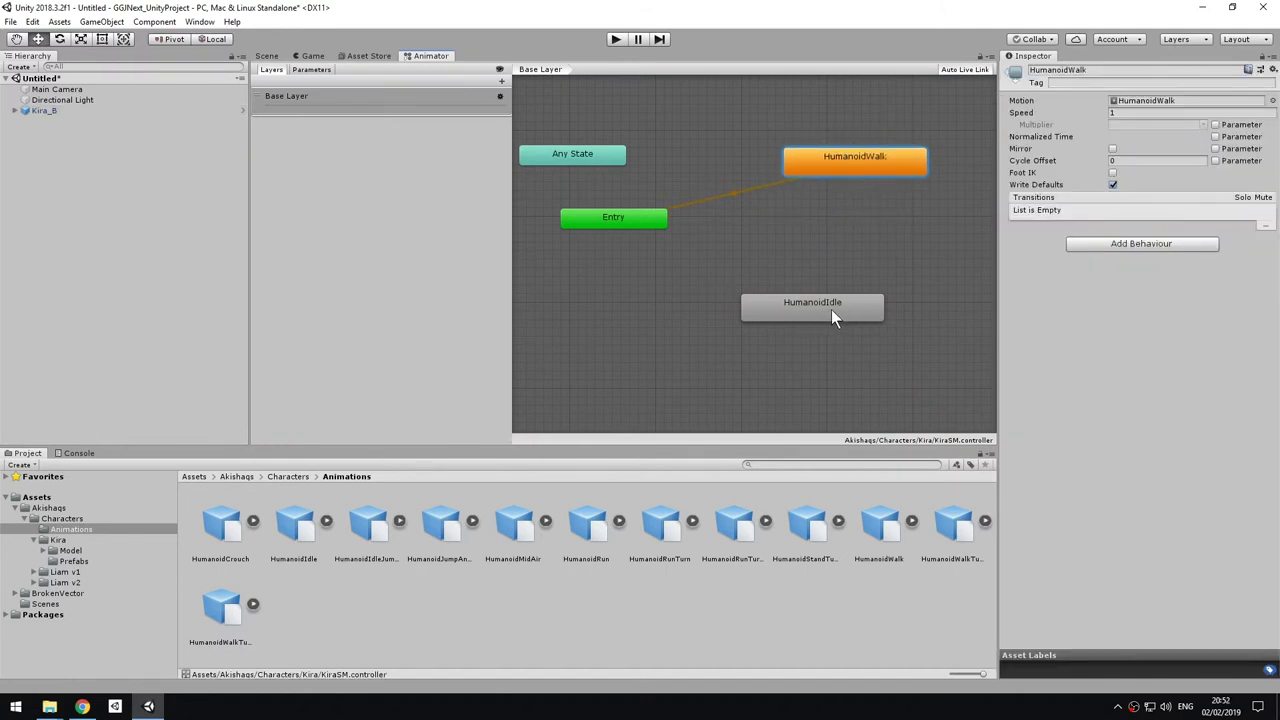
drag(831, 309, 873, 287)
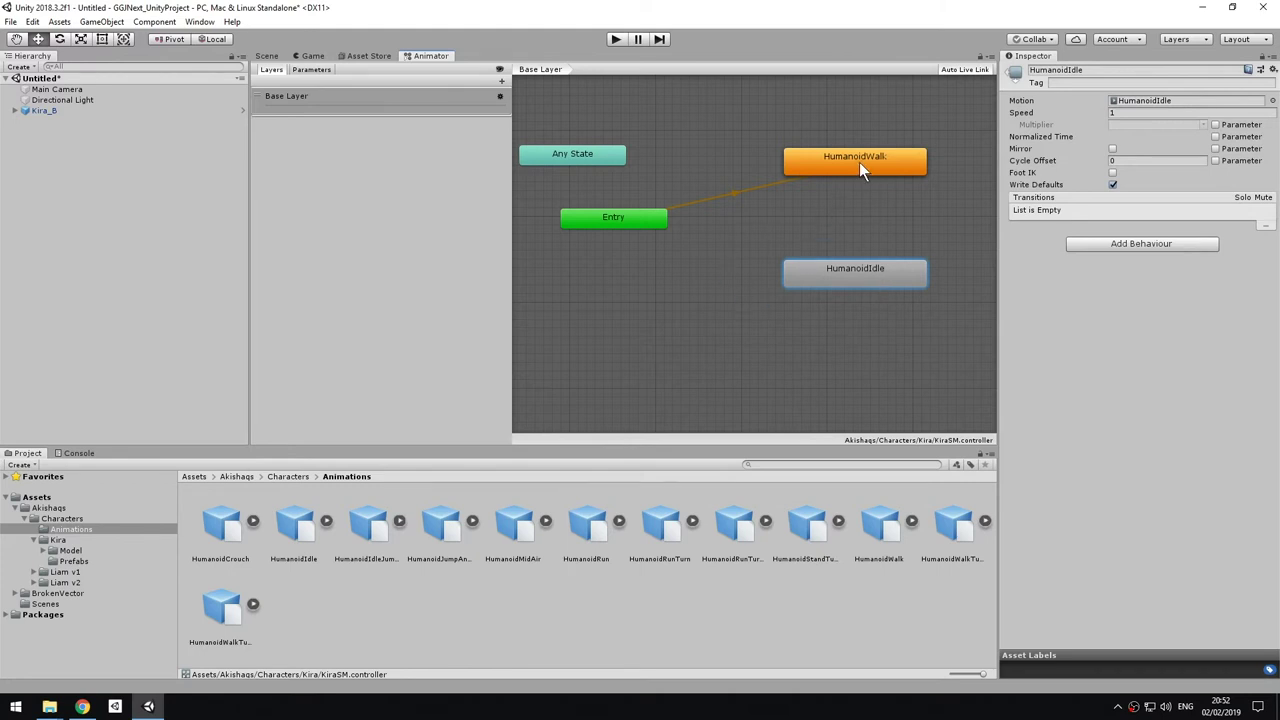
drag(859, 164, 861, 207)
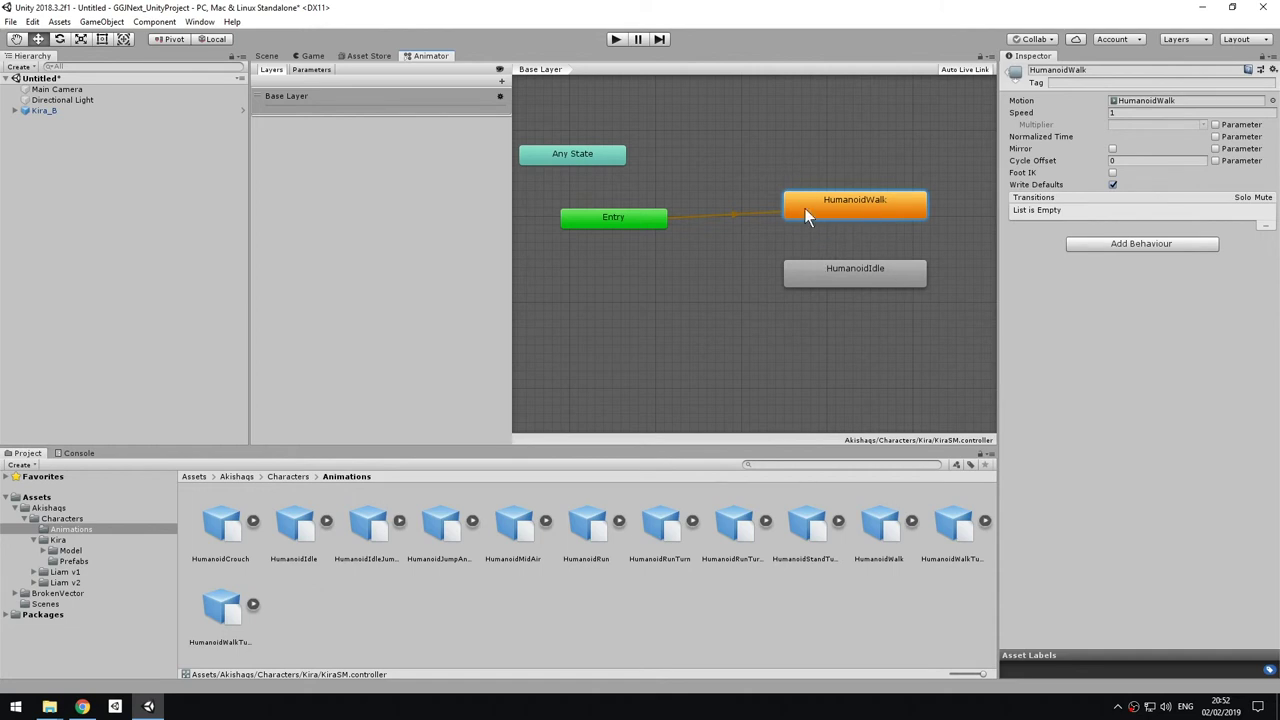
drag(868, 213, 838, 141)
drag(876, 286, 933, 293)
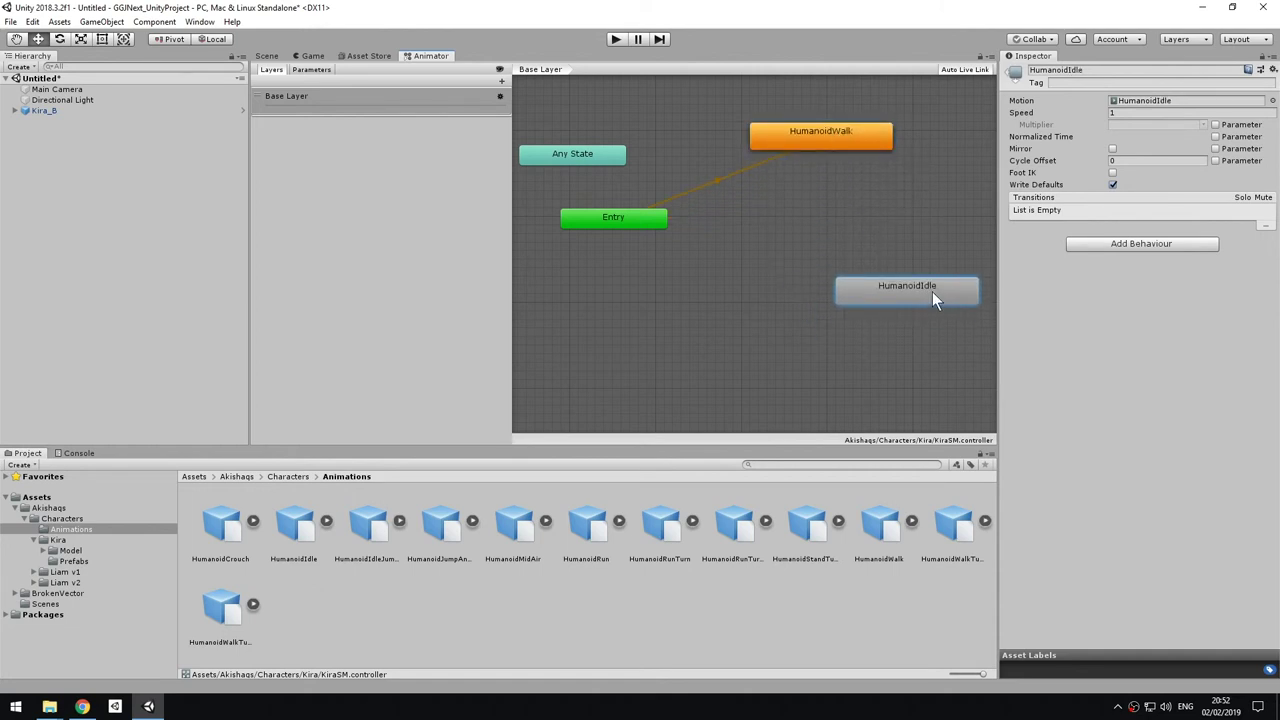
Step: Create a transition from HumanoidWalk to HumanoidIdle and tidy the two states' positions
right_click(834, 134)
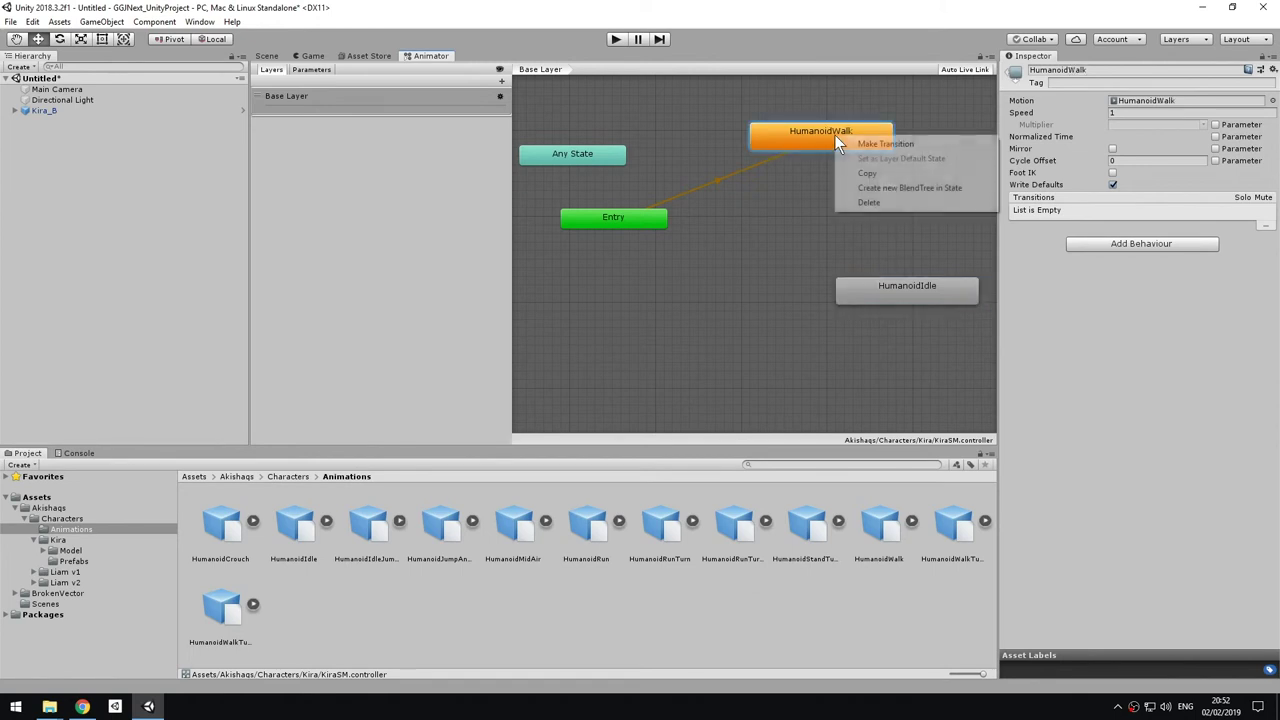
click(913, 142)
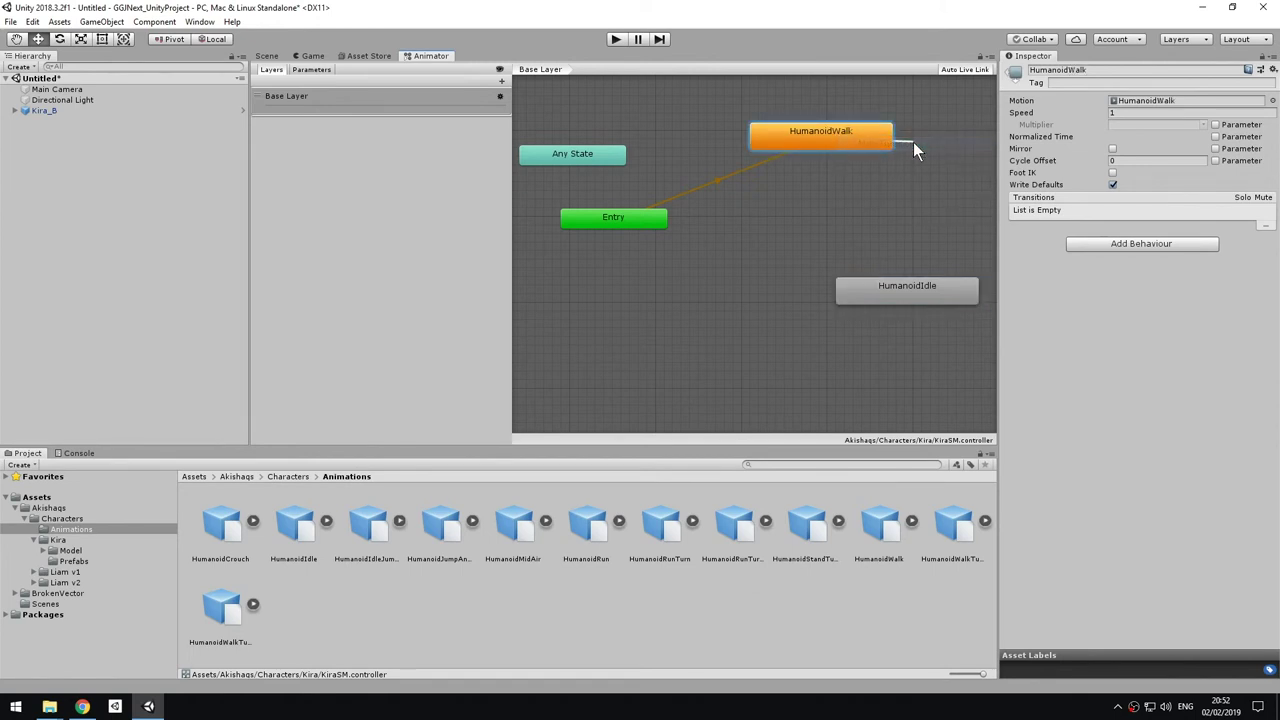
click(920, 286)
drag(914, 289, 893, 331)
drag(831, 137, 850, 180)
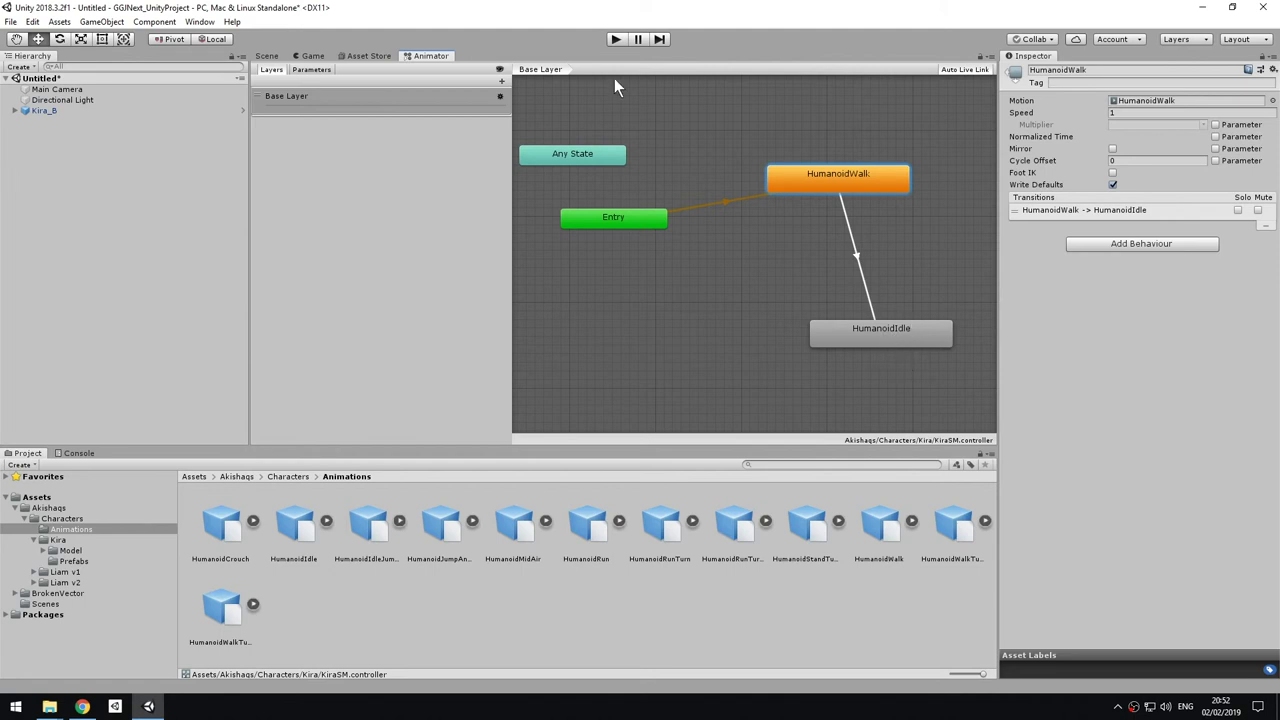
Step: Test the walk-to-idle transition in play mode, turn off Kira_B's Apply Root Motion, and retest
click(615, 39)
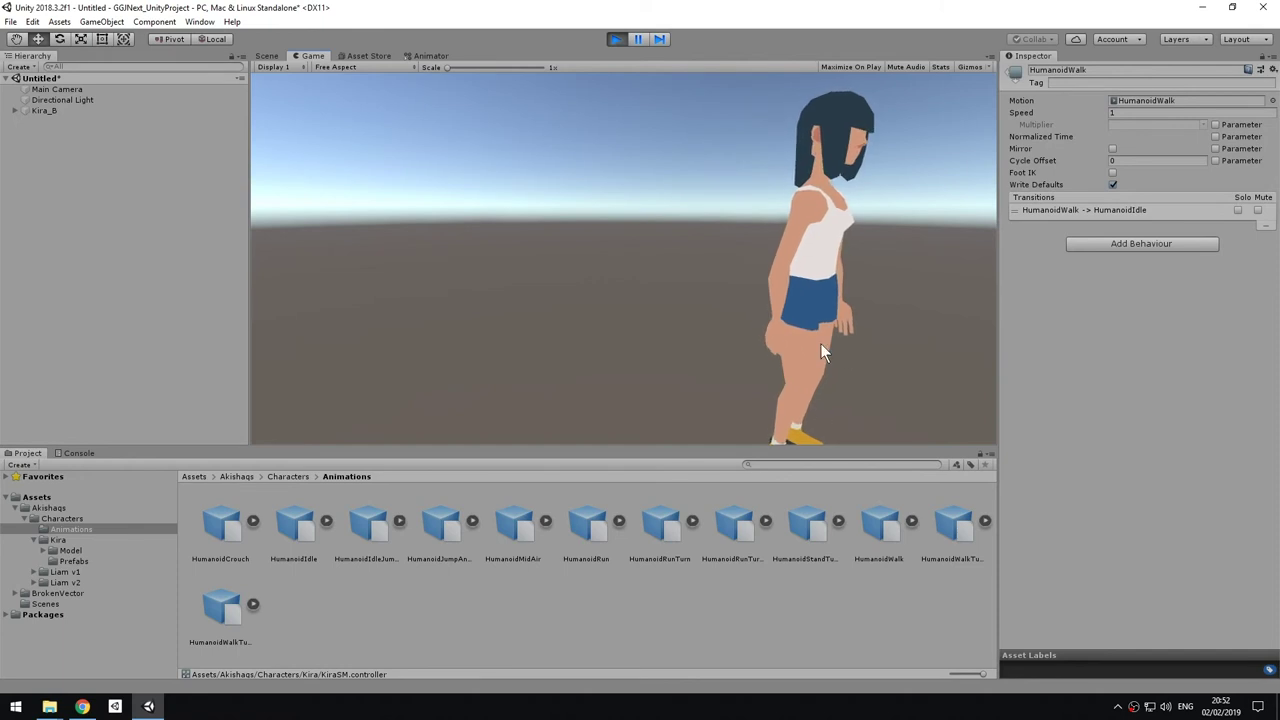
click(616, 38)
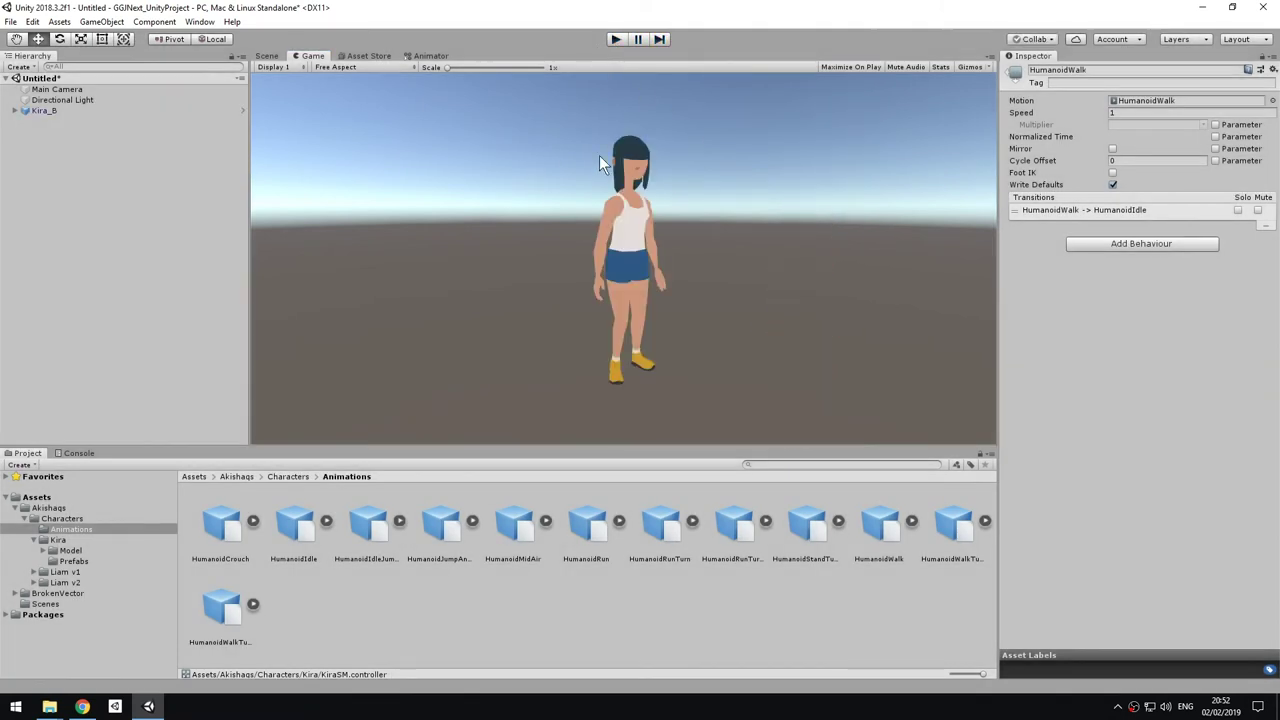
click(72, 110)
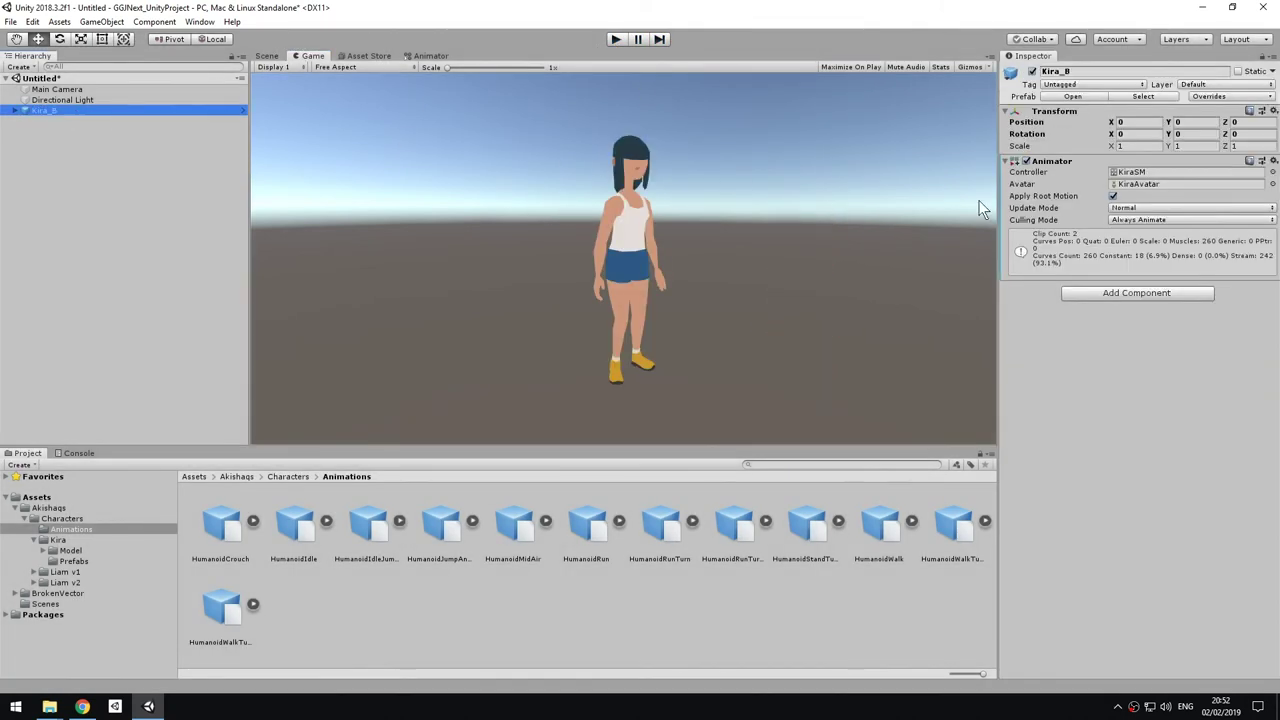
click(1113, 196)
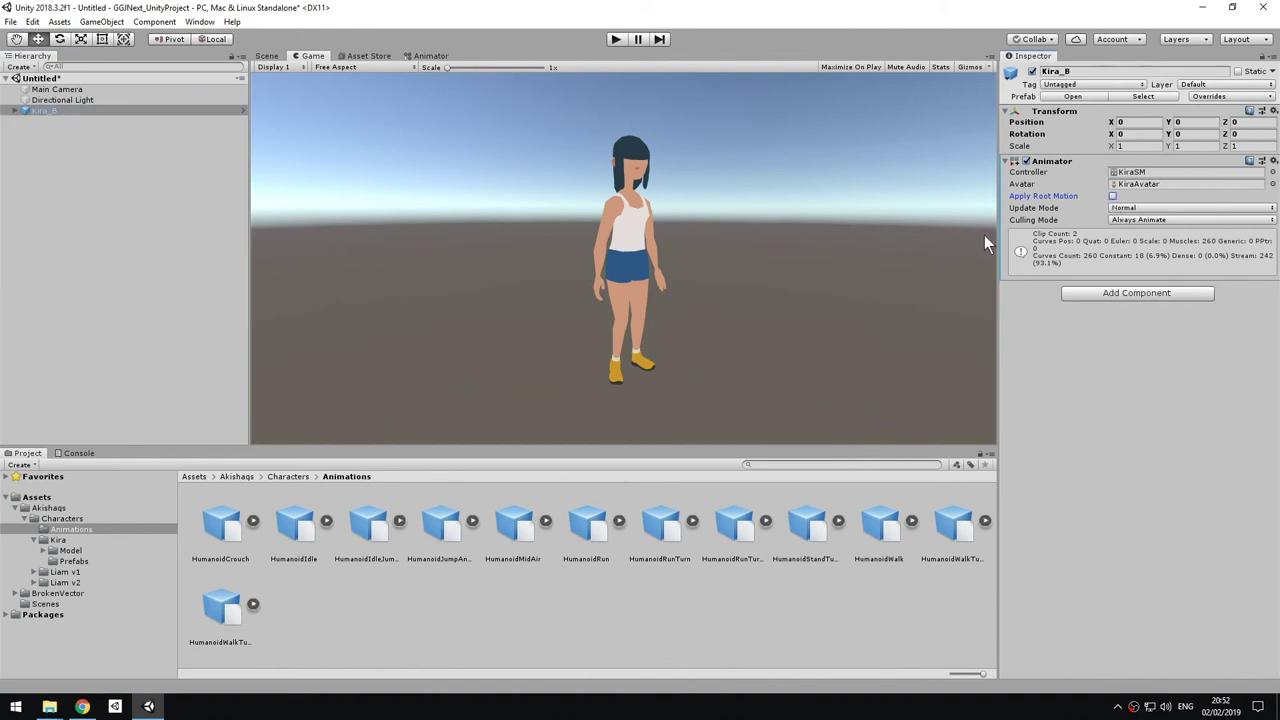
click(614, 40)
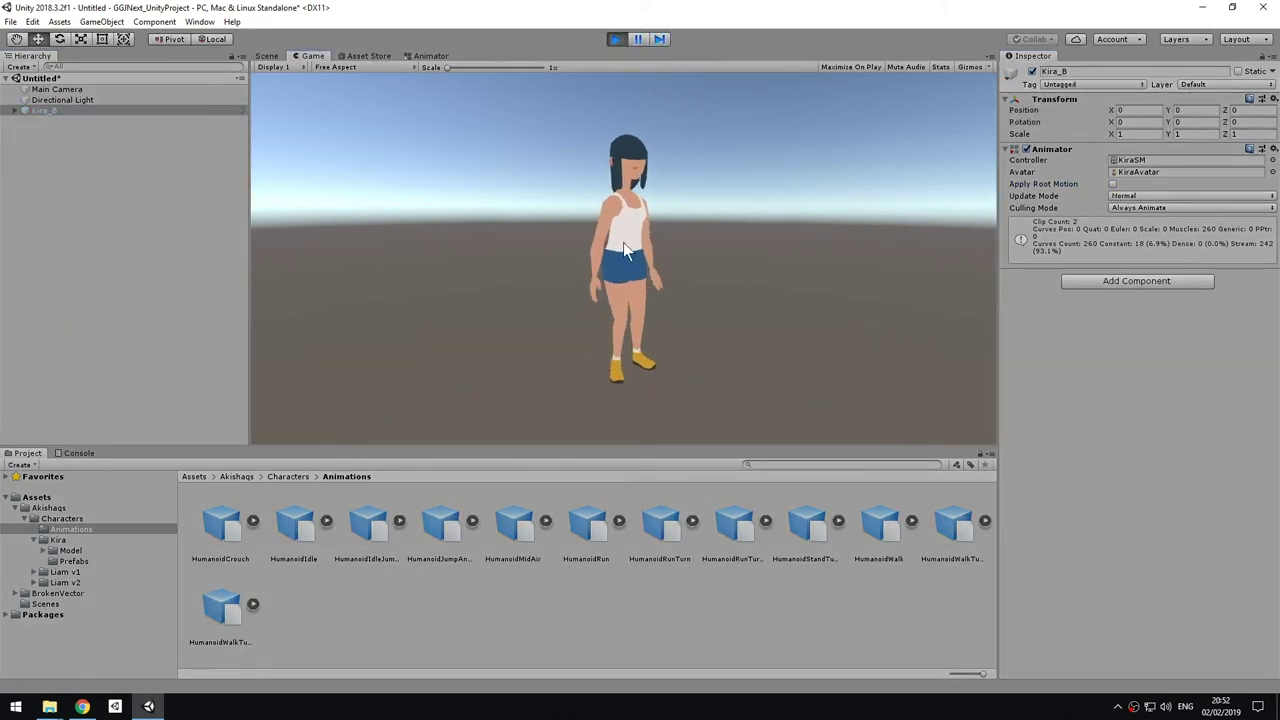
click(615, 40)
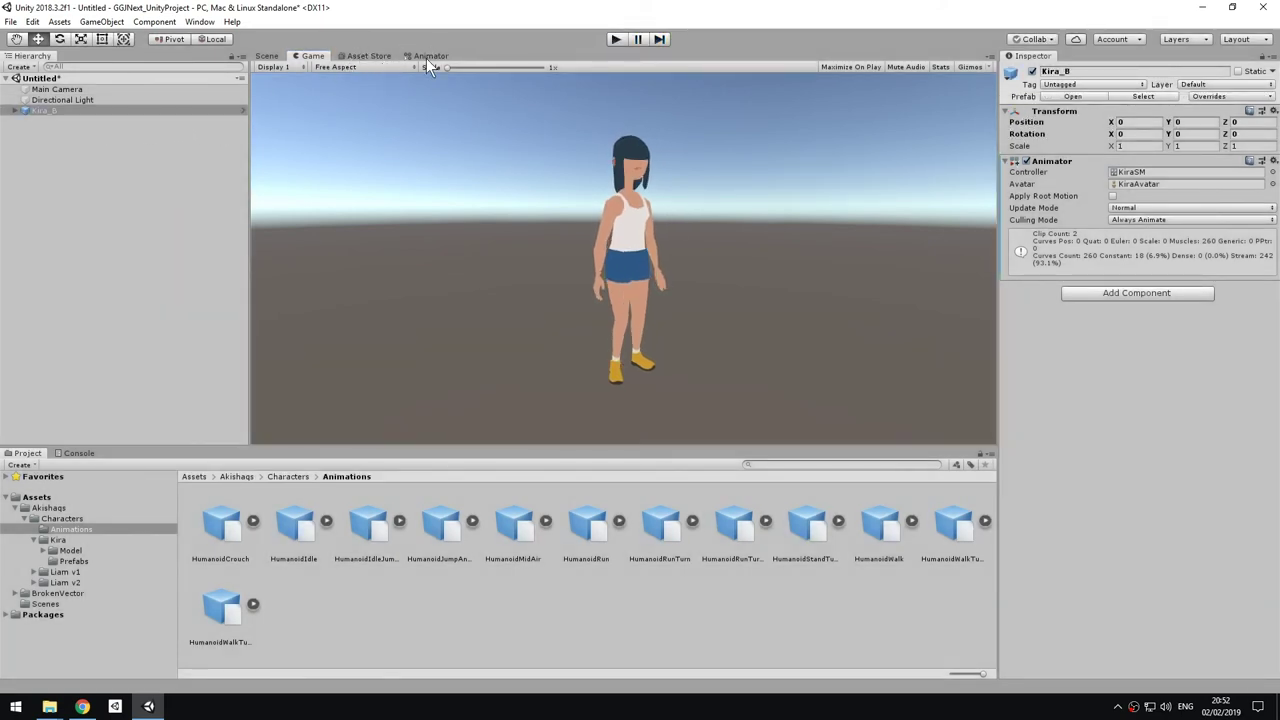
Step: Dock the Animator graph as a separate panel beside the Game view
drag(426, 57, 888, 285)
drag(750, 275, 535, 279)
scroll(754, 264, down, 3)
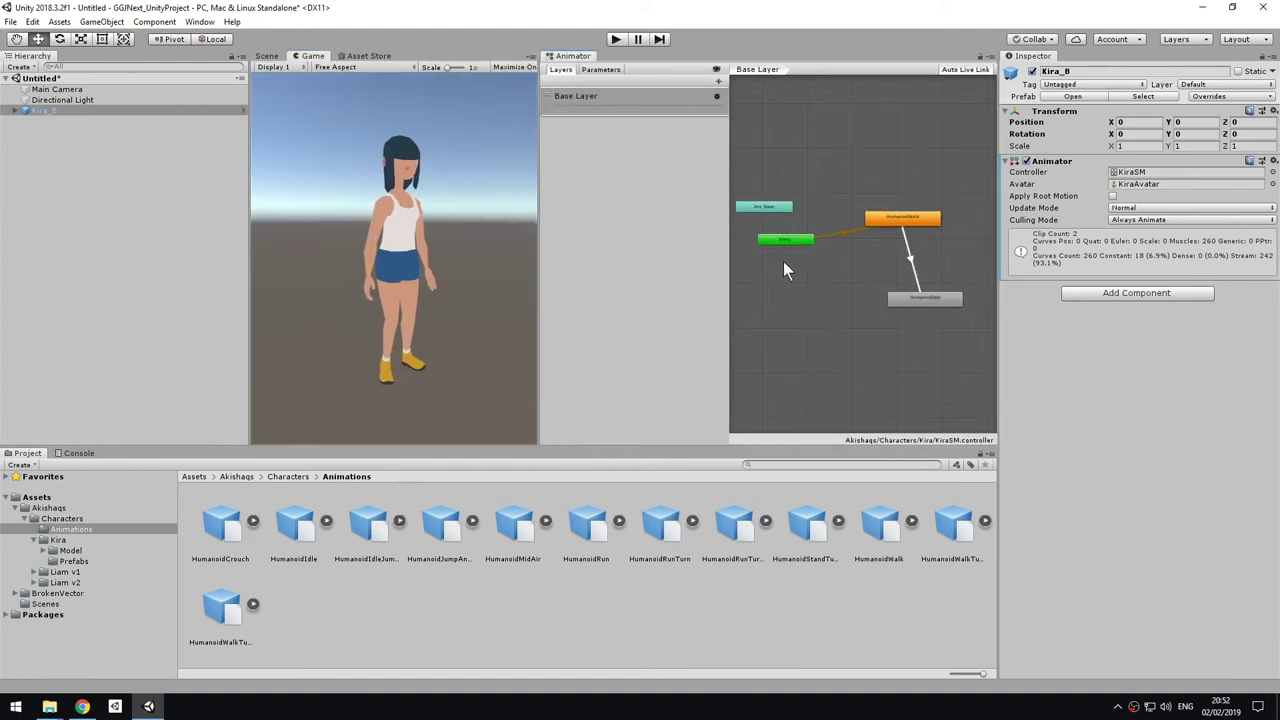
Step: Watch the Walk-to-Idle transition in play mode, then stop and return the Animator to the Scene/Game tabs
click(618, 40)
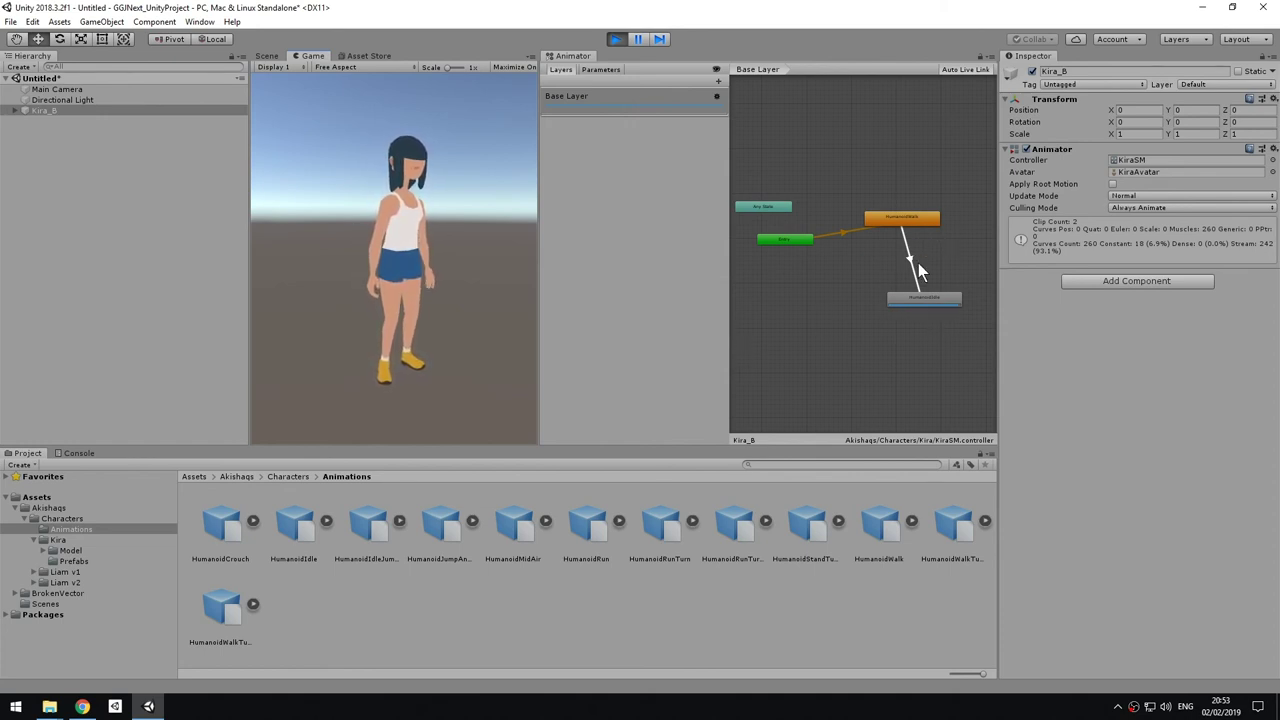
drag(931, 293, 930, 308)
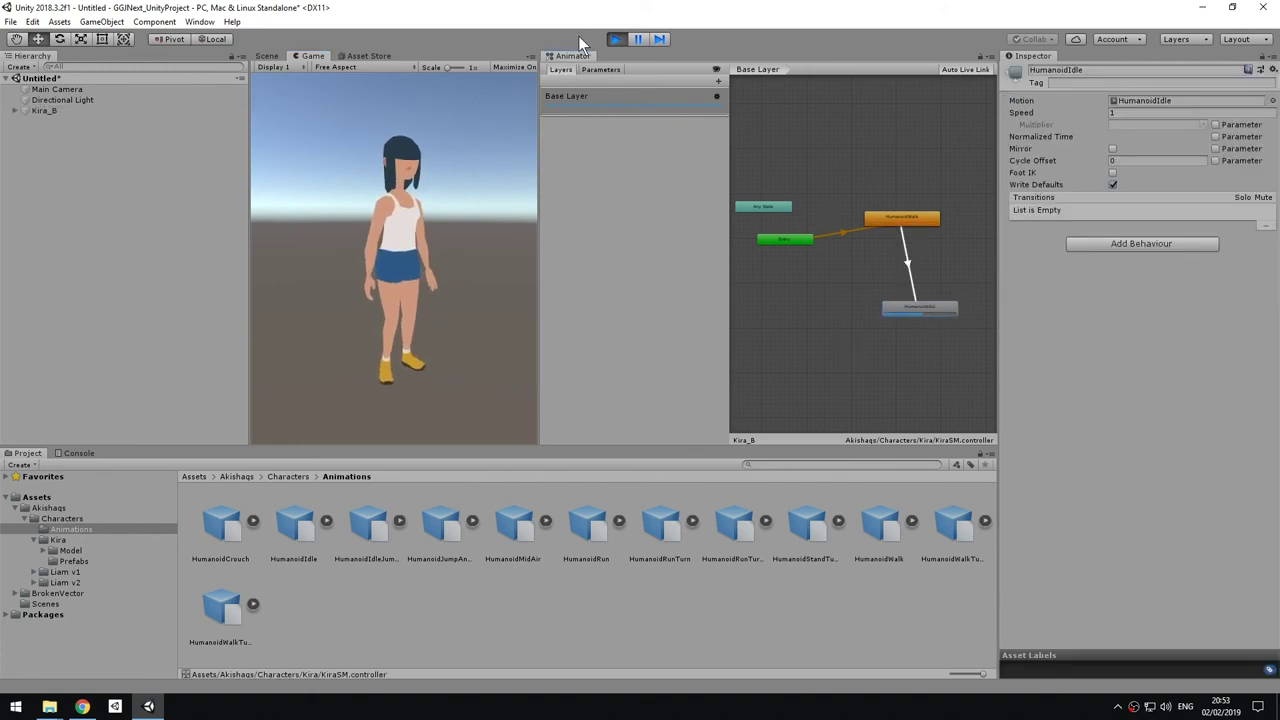
click(614, 38)
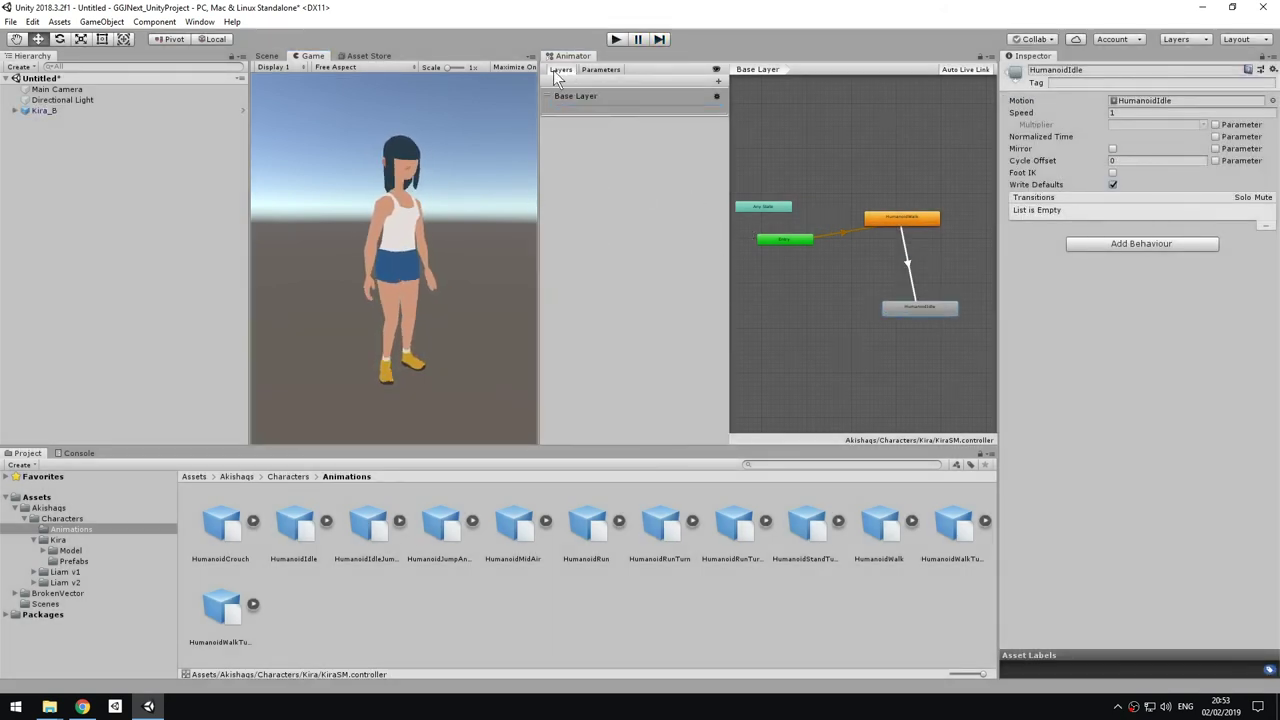
drag(570, 56, 448, 59)
click(272, 56)
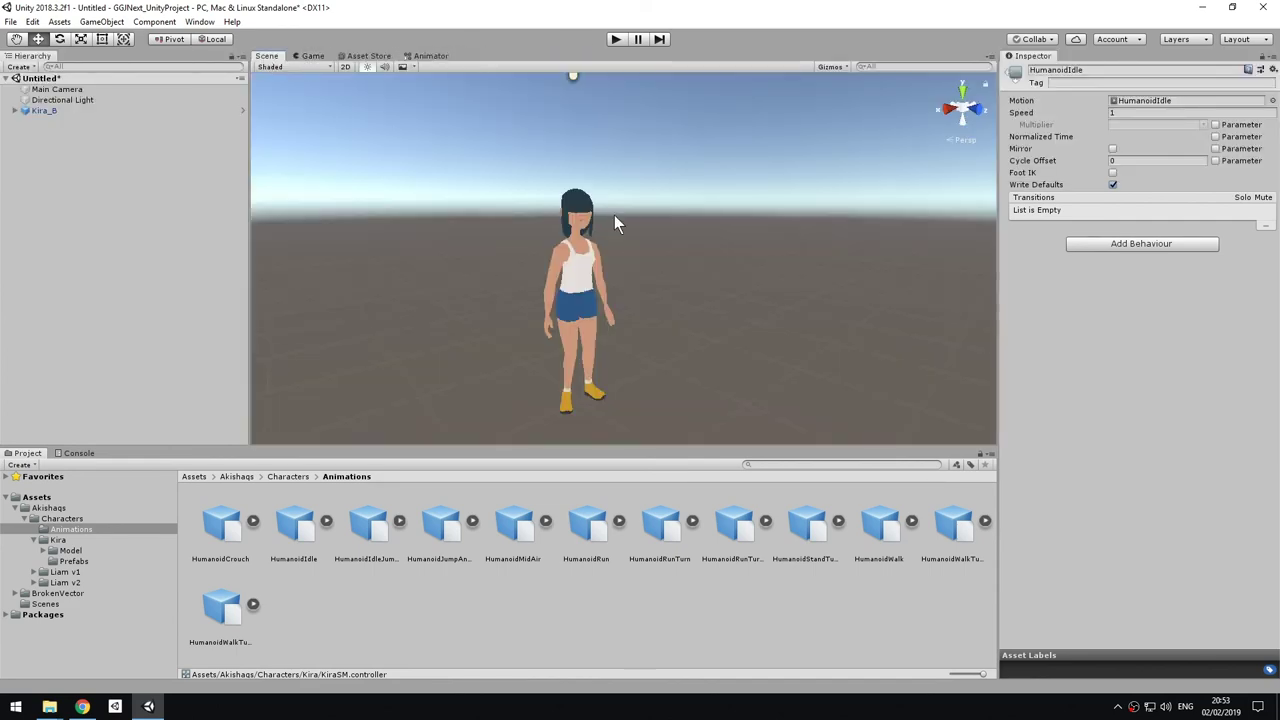